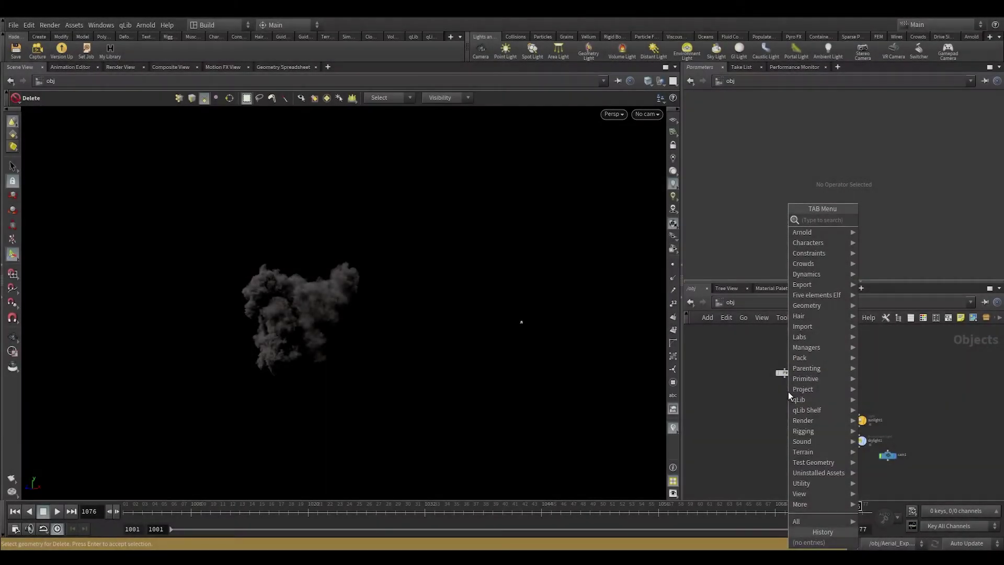
Add a Geometry object at the object level and rename it Smoke_Trails.
{"action": "type", "text": "geo"}
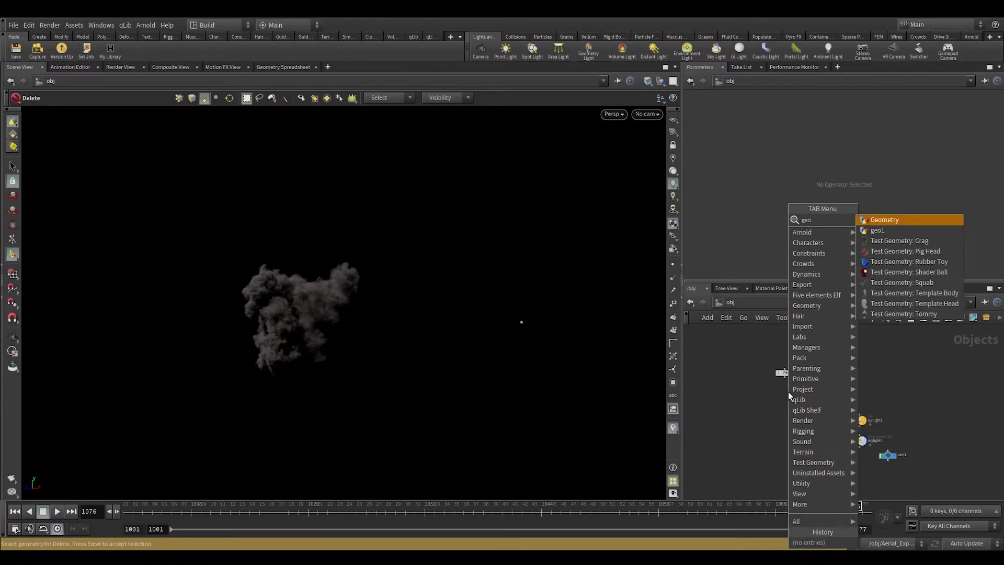
{"action": "key", "text": "Return"}
{"action": "left_click", "coordinate": [785, 393]}
{"action": "scroll", "coordinate": [772, 427], "scroll_direction": "up", "scroll_amount": 3}
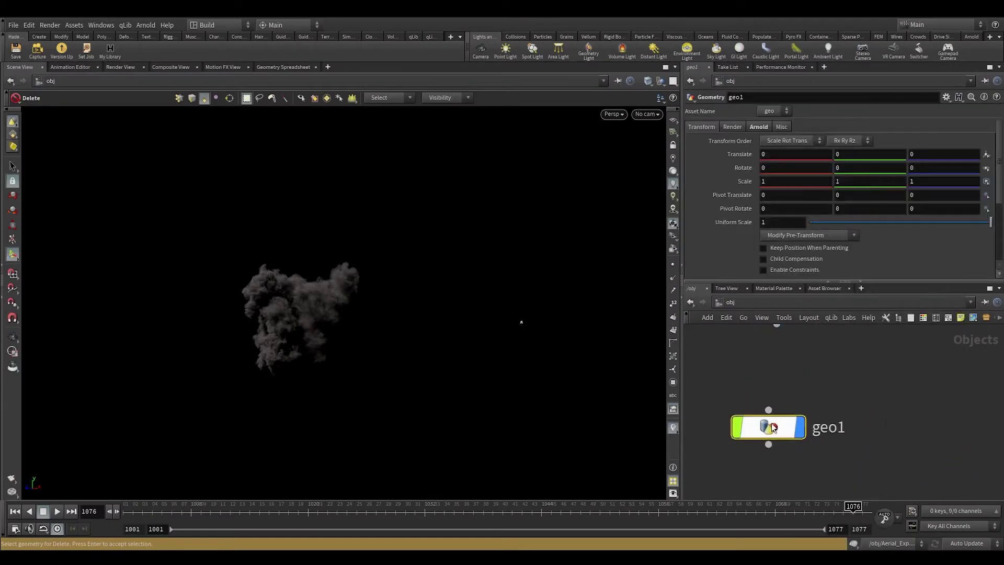
{"action": "key", "text": "F2"}
{"action": "type", "text": "Smoke_Trauk"}
{"action": "key", "text": "BackSpace"}
{"action": "key", "text": "BackSpace"}
{"action": "type", "text": "ils"}
{"action": "key", "text": "Return"}
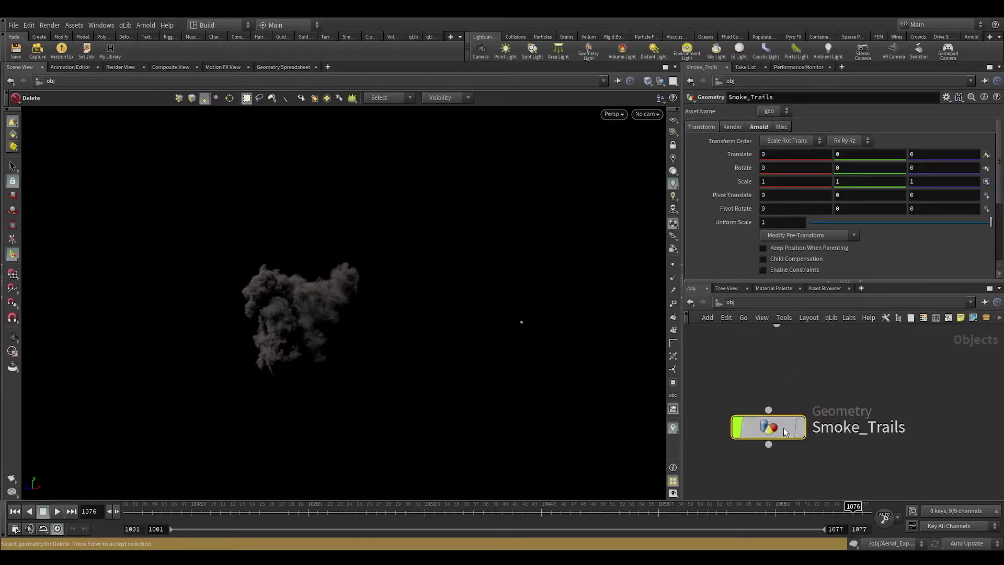
Go inside the Smoke_Trails object and add a Sphere node.
{"action": "double_click", "coordinate": [783, 428]}
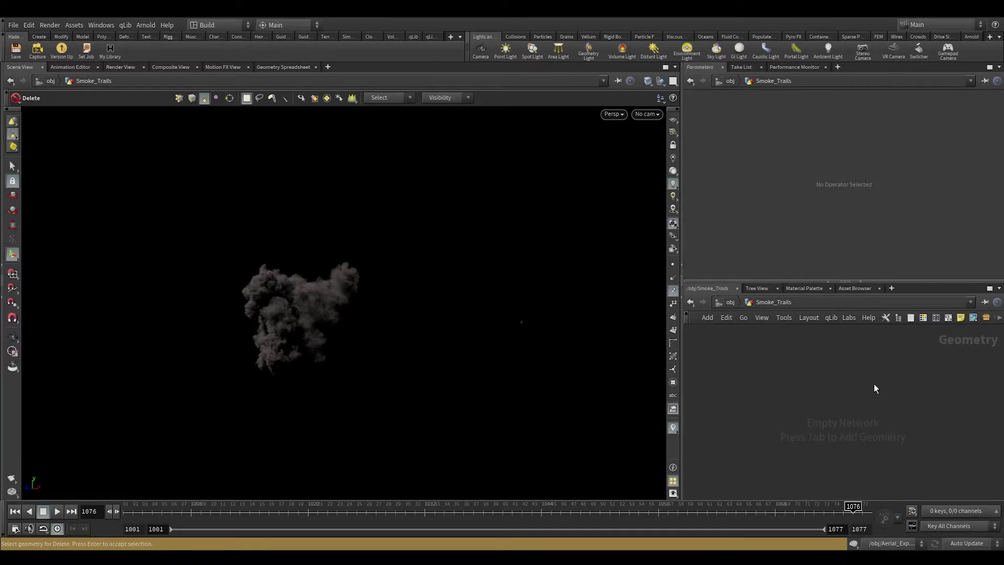
{"action": "key", "text": "Tab"}
{"action": "type", "text": "sph"}
{"action": "key", "text": "Return"}
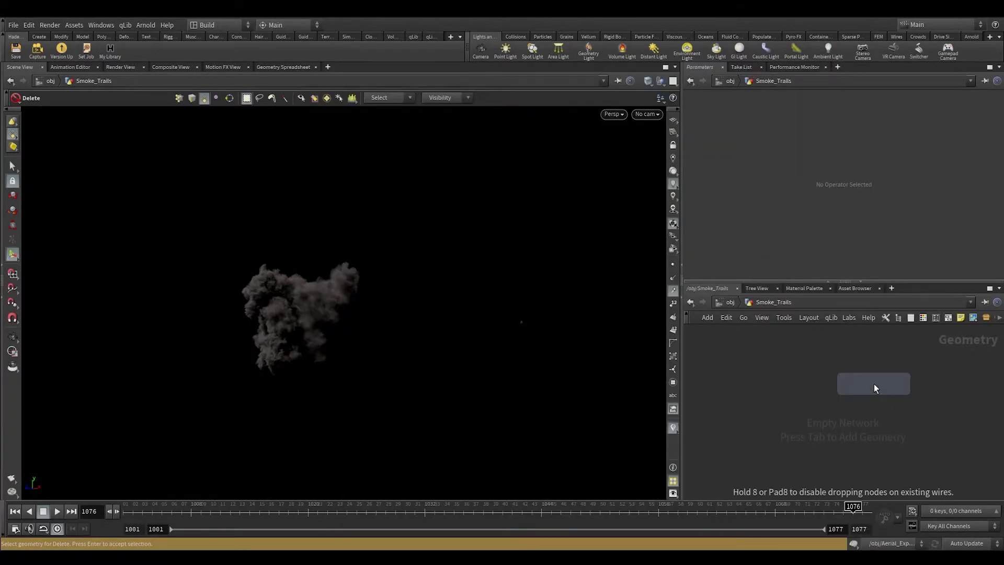
{"action": "left_click", "coordinate": [873, 383]}
Collapse the separate parameter pane, widen the network editor, and show the node parameters inside it.
{"action": "left_click", "coordinate": [828, 282]}
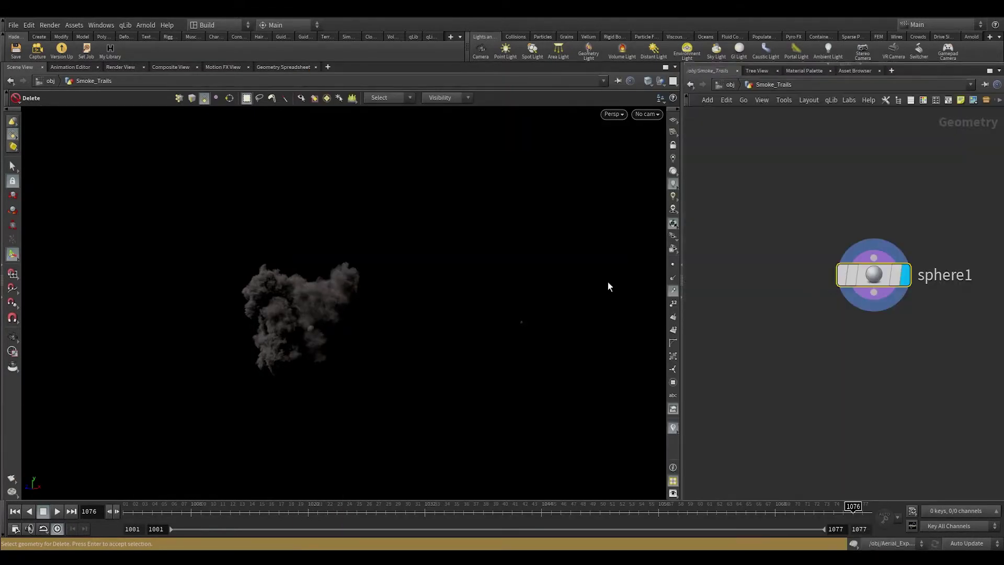
{"action": "left_click_drag", "start_coordinate": [681, 249], "coordinate": [553, 249]}
{"action": "key", "text": "p"}
Set the sphere's primitive type to Polygon.
{"action": "left_click", "coordinate": [904, 143]}
{"action": "left_click", "coordinate": [906, 164]}
{"action": "left_click", "coordinate": [660, 286]}
Hide the other objects in the viewport, frame the sphere, and switch the viewport lighting to headlight only.
{"action": "middle_click_drag", "start_coordinate": [669, 355], "coordinate": [781, 331]}
{"action": "right_click_drag", "start_coordinate": [306, 328], "coordinate": [370, 160], "text": "alt"}
{"action": "middle_click_drag", "start_coordinate": [369, 160], "coordinate": [522, 150], "text": "alt"}
{"action": "left_click", "coordinate": [533, 98]}
{"action": "left_click", "coordinate": [533, 82]}
{"action": "left_click", "coordinate": [545, 113]}
{"action": "middle_click_drag", "start_coordinate": [671, 314], "coordinate": [556, 304]}
{"action": "key", "text": "space+g"}
{"action": "left_click", "coordinate": [545, 172]}
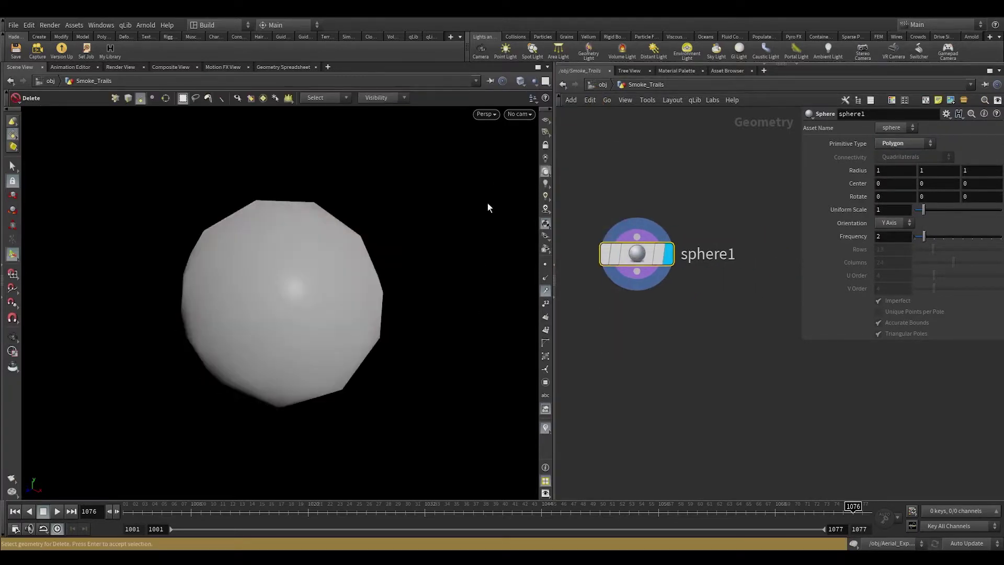
Set the sphere's uniform scale to 0.2 and its frequency to 5.
{"action": "left_click_drag", "start_coordinate": [324, 230], "coordinate": [216, 255], "text": "alt"}
{"action": "left_click", "coordinate": [12, 255]}
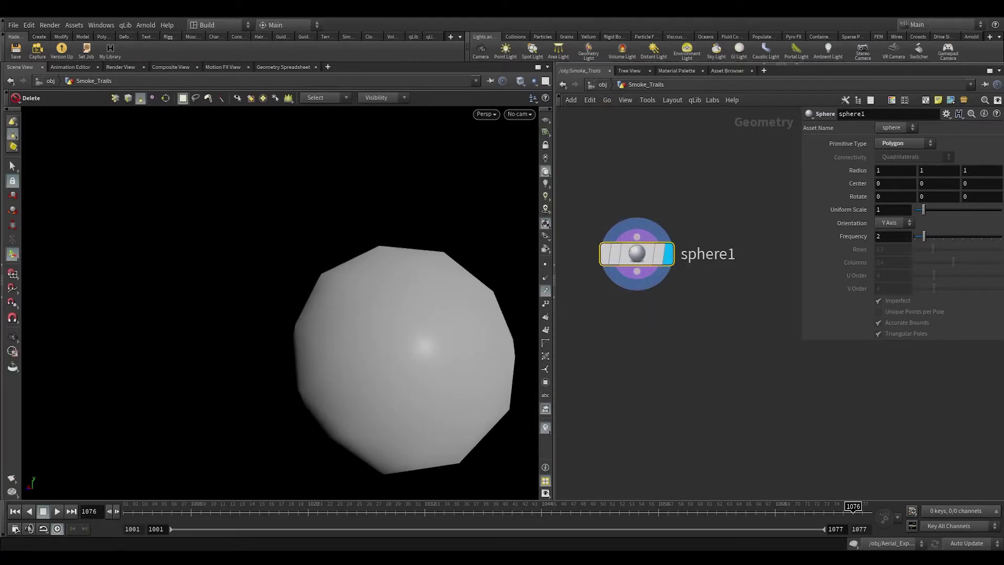
{"action": "type", "text": ".2"}
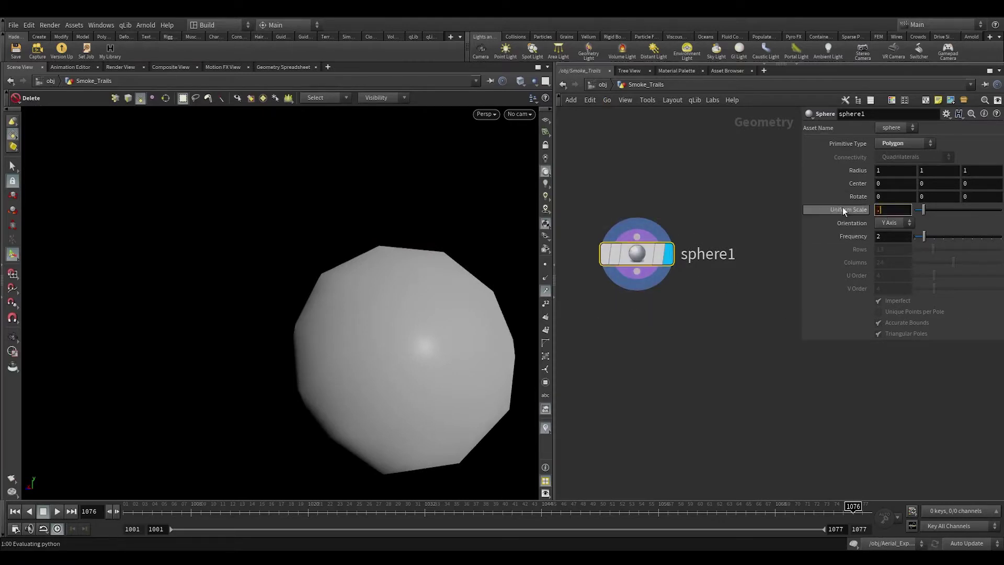
{"action": "left_click", "coordinate": [885, 236]}
{"action": "key", "text": "BackSpace"}
{"action": "type", "text": "5"}
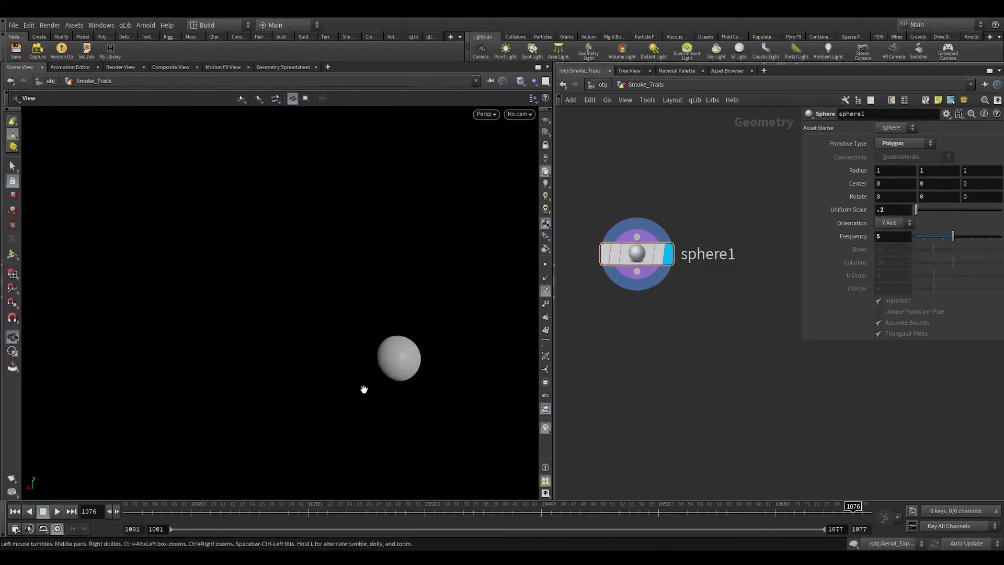
Add a Noise qL node connected below the sphere and display its result.
{"action": "left_click_drag", "start_coordinate": [364, 390], "coordinate": [408, 381], "text": "alt"}
{"action": "right_click_drag", "start_coordinate": [408, 381], "coordinate": [352, 366], "text": "alt"}
{"action": "key", "text": "w"}
{"action": "key", "text": "w"}
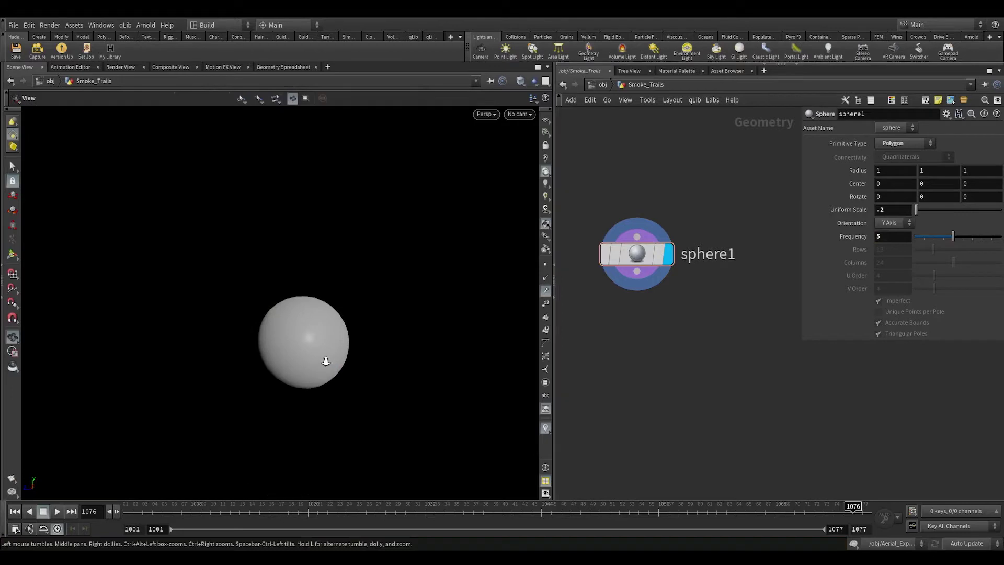
{"action": "scroll", "coordinate": [370, 303], "scroll_direction": "up", "scroll_amount": 2}
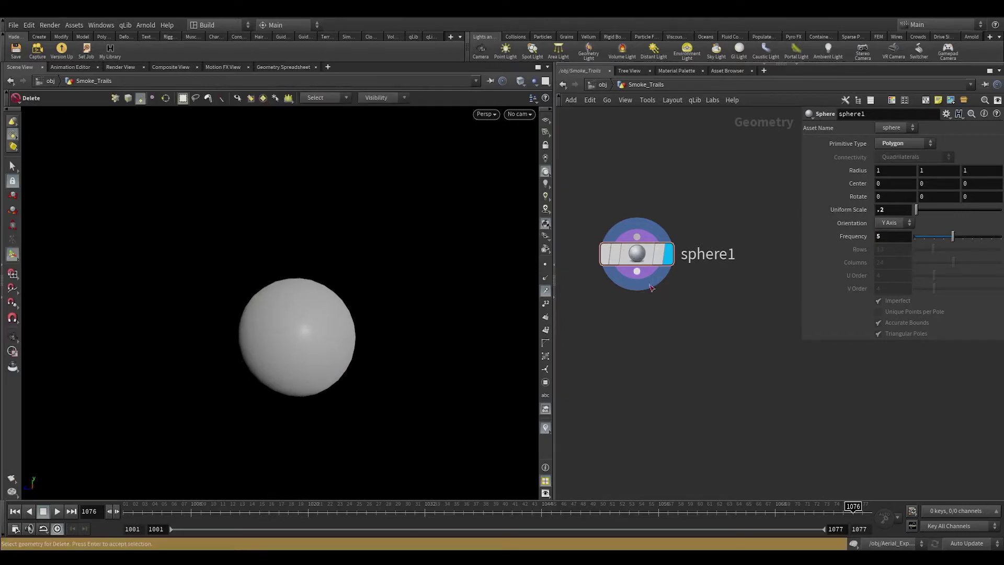
{"action": "key", "text": "Tab"}
{"action": "type", "text": "noi"}
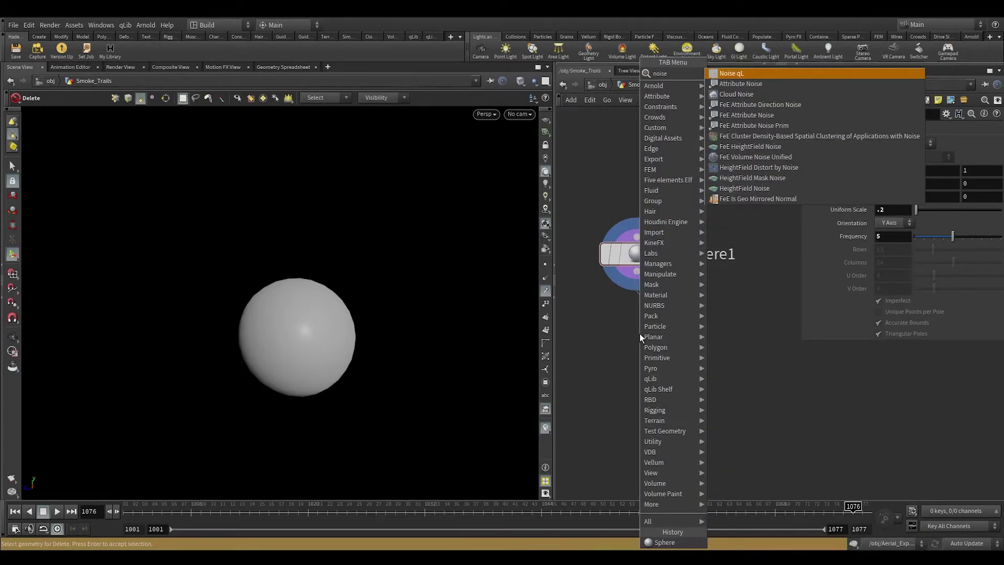
{"action": "key", "text": "Return"}
{"action": "left_click", "coordinate": [638, 334]}
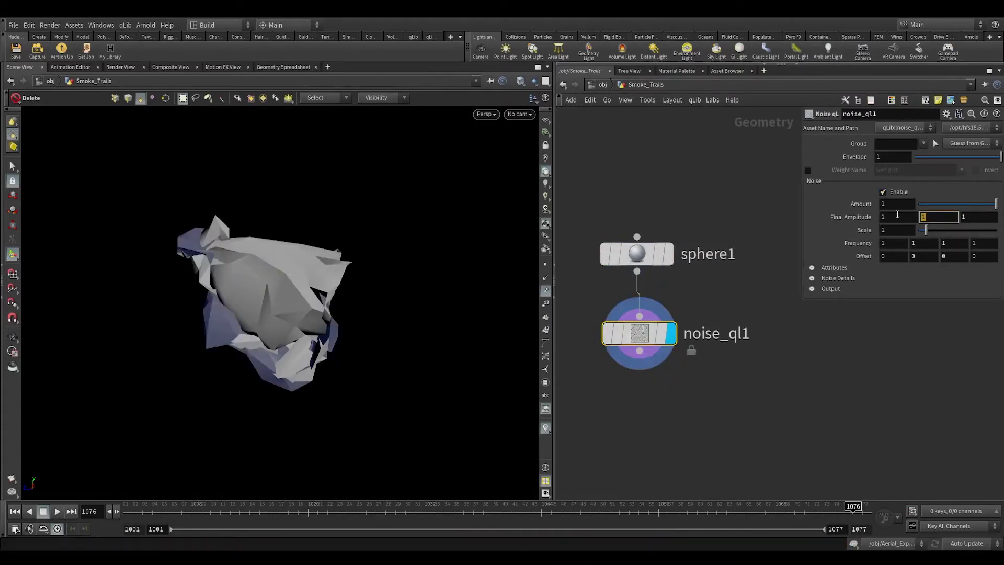
Set the noise amount to 0.25 and the second Final Amplitude component to 0.
{"action": "type", "text": ".25"}
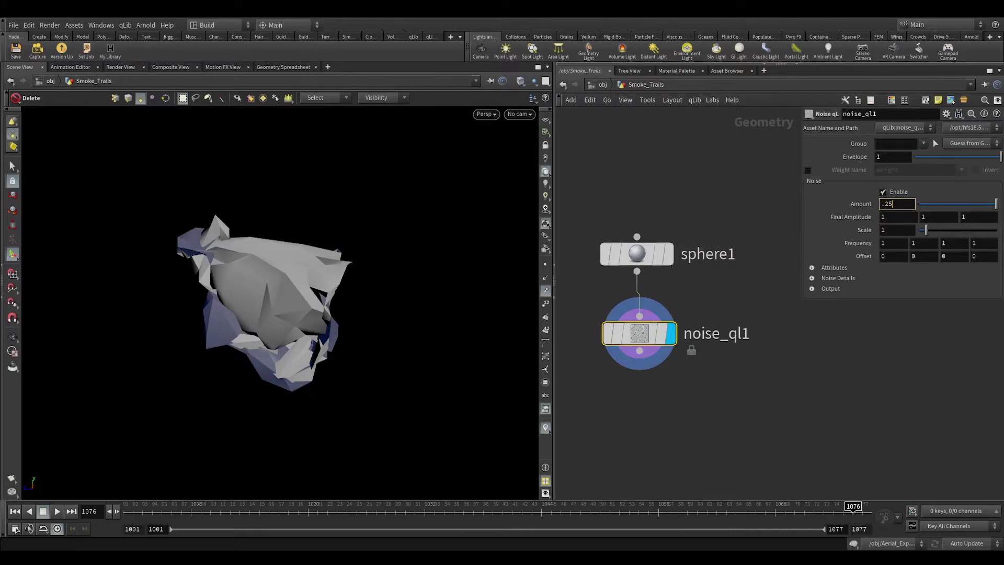
{"action": "double_click", "coordinate": [926, 219]}
{"action": "type", "text": "0"}
{"action": "key", "text": "Return"}
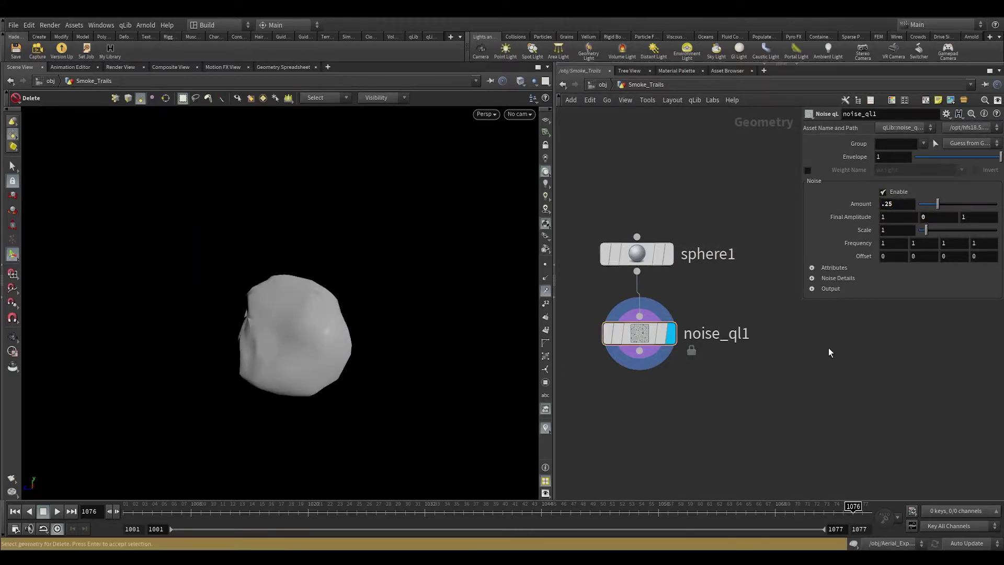
Add a Remesh node below the noise node and set its target size to 0.1.
{"action": "middle_click_drag", "start_coordinate": [743, 364], "coordinate": [764, 308]}
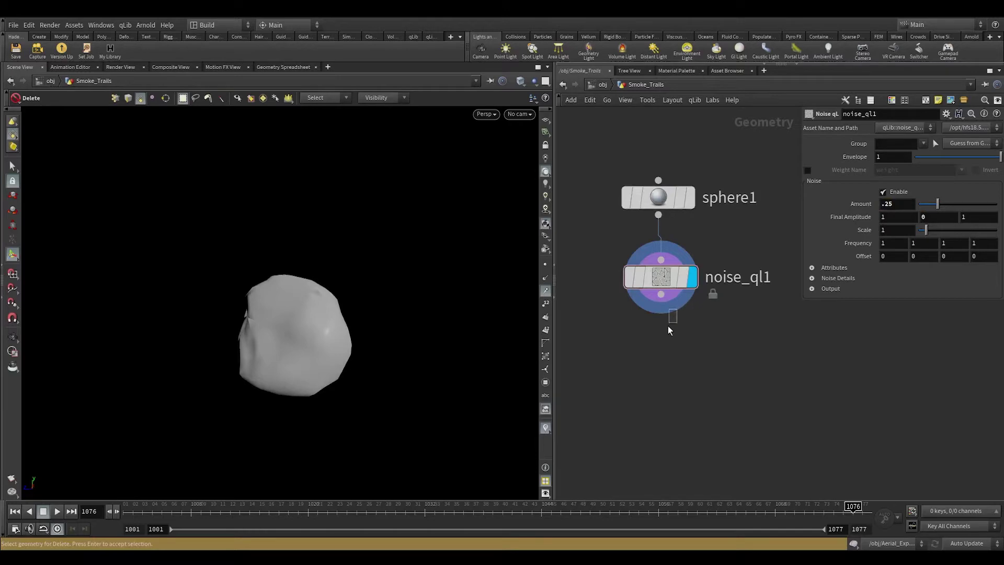
{"action": "key", "text": "Tab"}
{"action": "type", "text": "rem"}
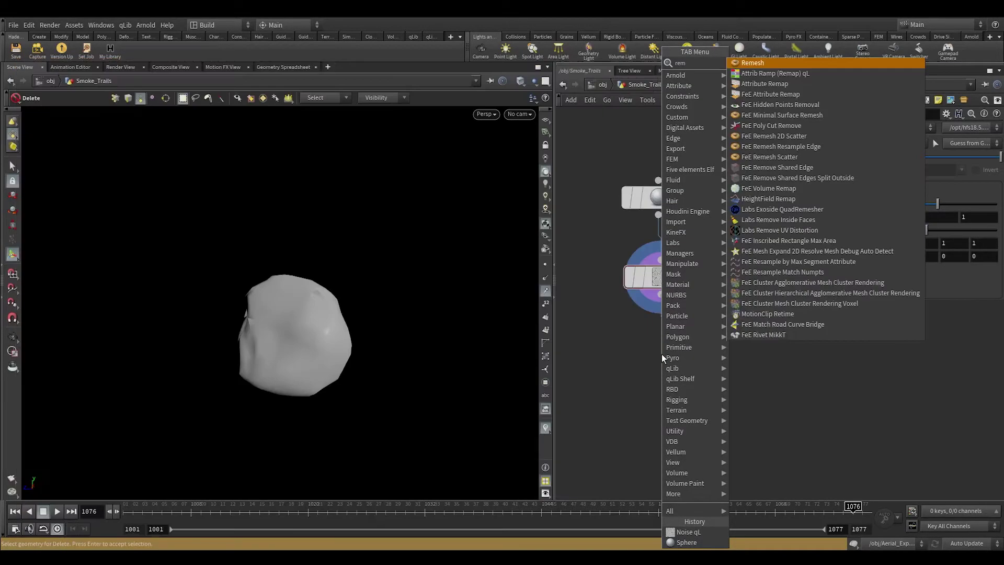
{"action": "key", "text": "Return"}
{"action": "left_click", "coordinate": [661, 353]}
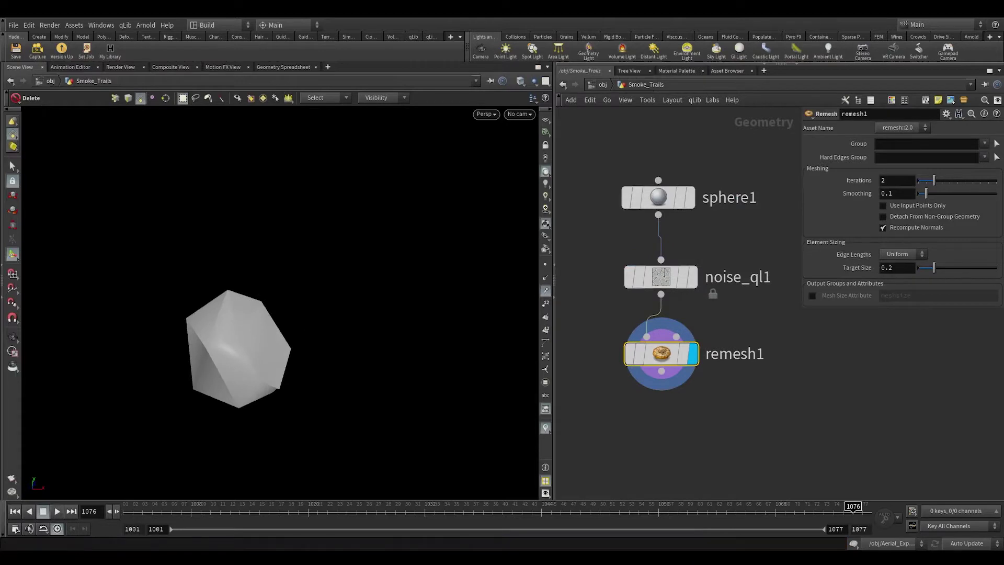
{"action": "left_click", "coordinate": [889, 267]}
{"action": "type", "text": "0.1"}
{"action": "key", "text": "Return"}
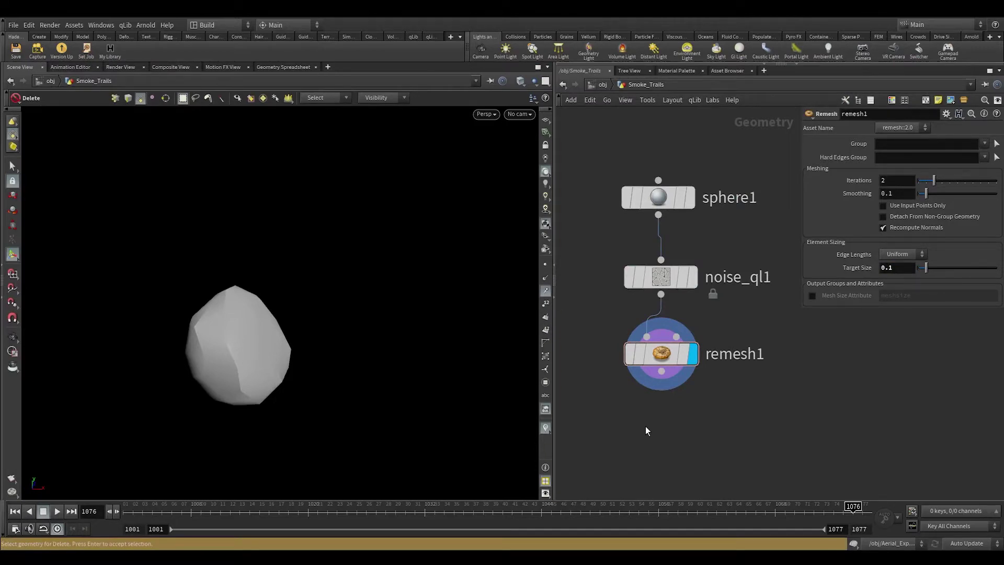
Add an Attribute Wrangle below the remesh, display it, and enter the expression @v = @N;.
{"action": "key", "text": "Tab"}
{"action": "type", "text": "at wra"}
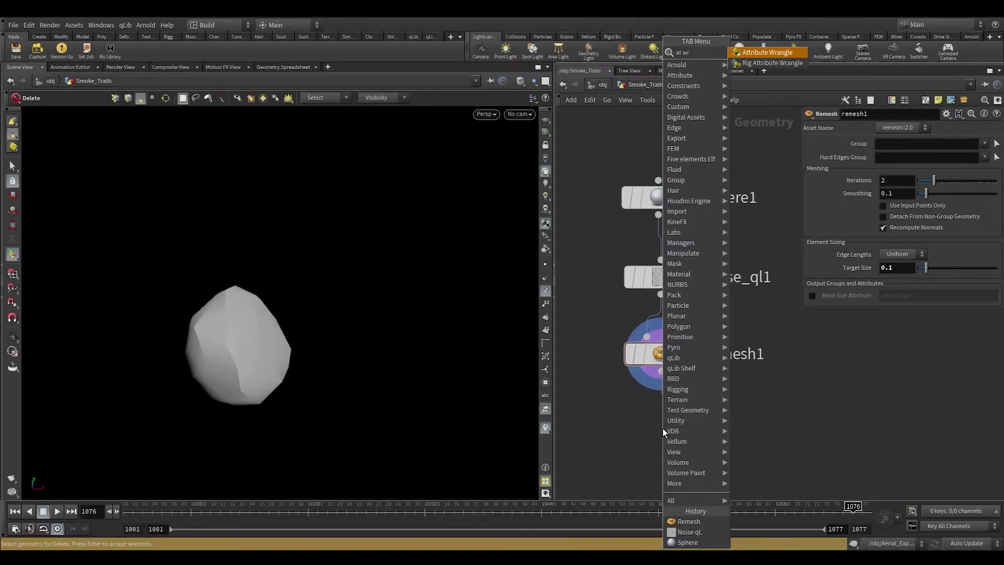
{"action": "key", "text": "Return"}
{"action": "left_click", "coordinate": [663, 428]}
{"action": "double_click", "coordinate": [712, 429]}
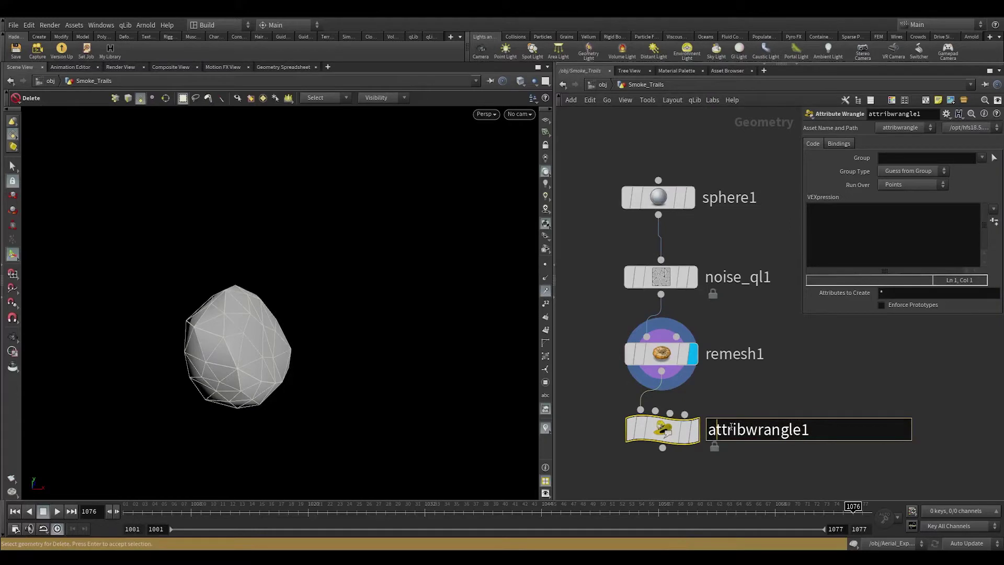
{"action": "key", "text": "Return"}
{"action": "left_click", "coordinate": [693, 428]}
{"action": "left_click", "coordinate": [879, 222]}
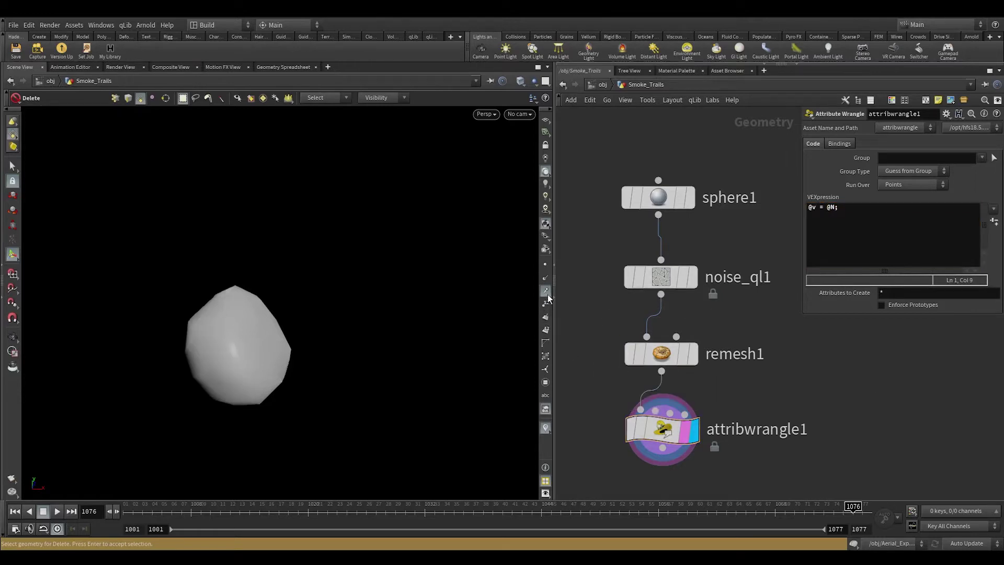
Examine the wrangled mesh's point normals and velocity trails in the viewport.
{"action": "left_click", "coordinate": [545, 278]}
{"action": "left_click_drag", "start_coordinate": [314, 219], "coordinate": [487, 306], "text": "alt"}
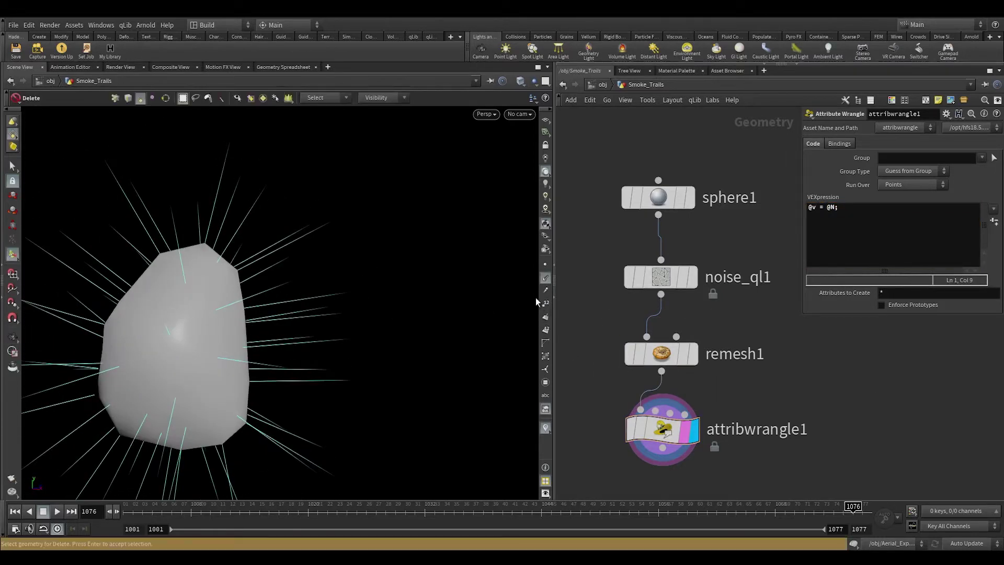
{"action": "left_click", "coordinate": [544, 278]}
{"action": "left_click", "coordinate": [545, 291]}
{"action": "middle_click_drag", "start_coordinate": [230, 317], "coordinate": [390, 246], "text": "alt"}
{"action": "right_click_drag", "start_coordinate": [390, 246], "coordinate": [444, 168], "text": "alt"}
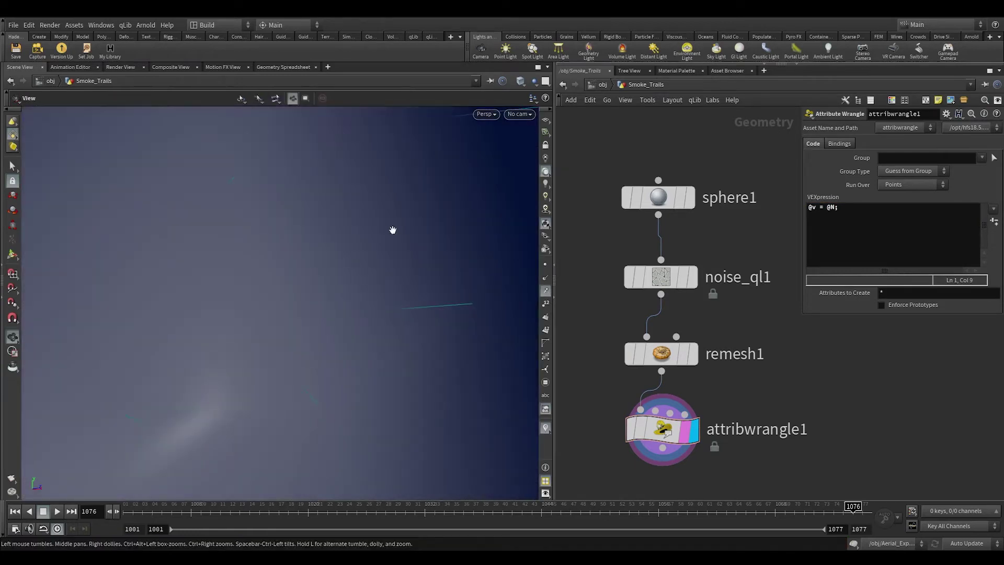
{"action": "key", "text": "space+h"}
{"action": "left_click_drag", "start_coordinate": [378, 315], "coordinate": [582, 338], "text": "alt"}
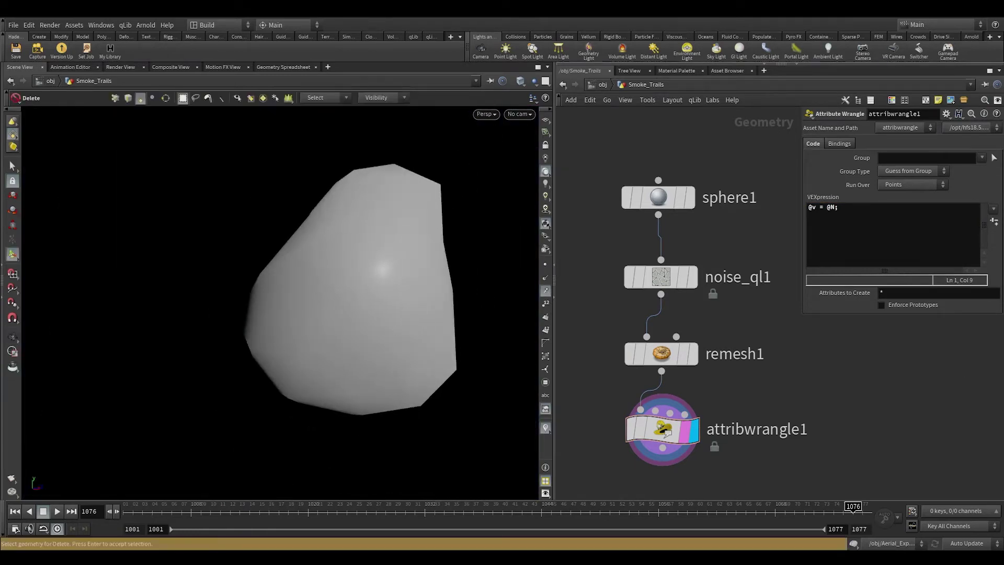
Add a Tx Vector Randomize node connected below the attribute wrangle.
{"action": "scroll", "coordinate": [798, 429], "scroll_direction": "up", "scroll_amount": 1}
{"action": "middle_click_drag", "start_coordinate": [730, 326], "coordinate": [782, 103]}
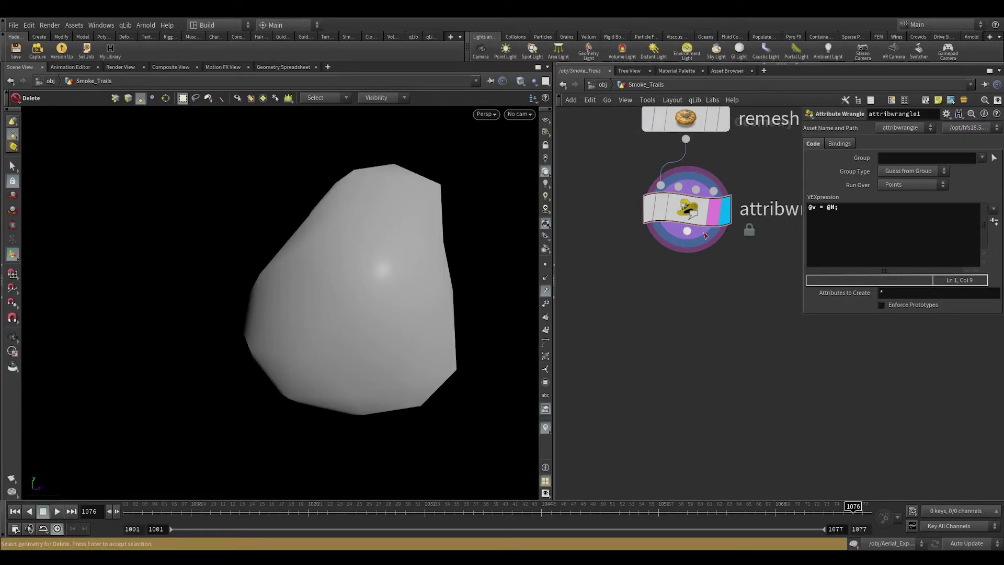
{"action": "key", "text": "Tab"}
{"action": "type", "text": "tc"}
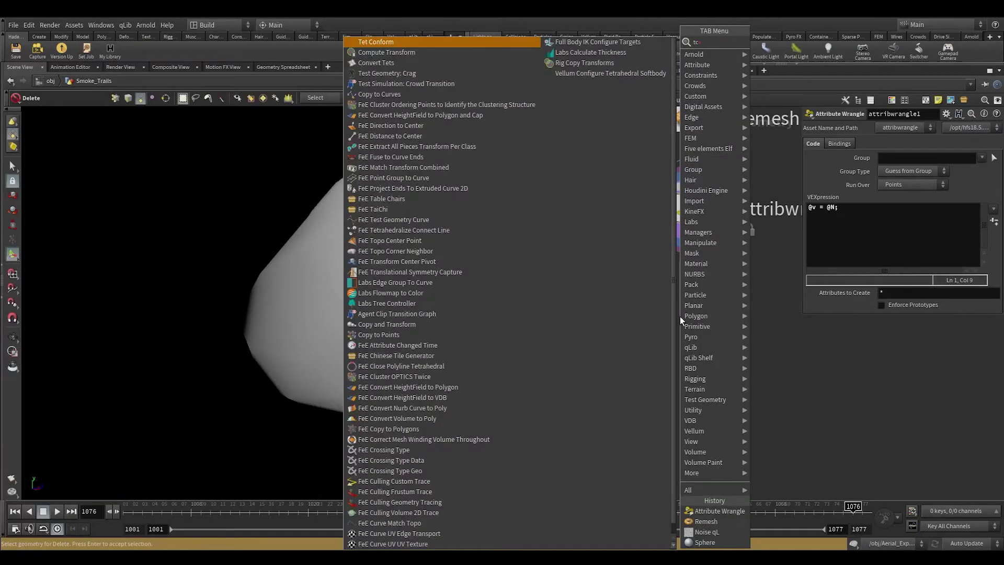
{"action": "key", "text": "BackSpace"}
{"action": "type", "text": "xv"}
{"action": "key", "text": "Return"}
{"action": "left_click", "coordinate": [680, 316]}
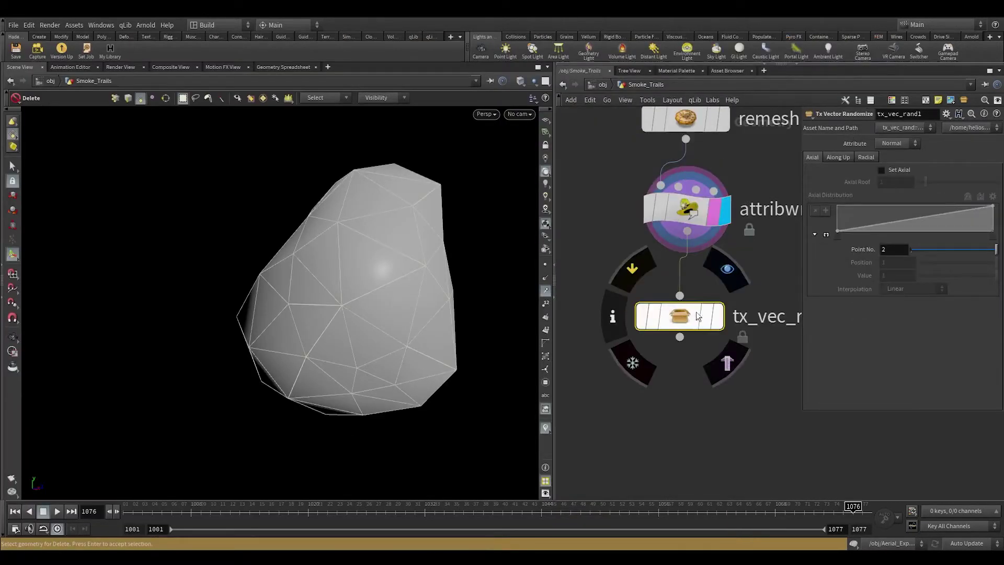
Display the vector randomize node, with Set Axial enabled and its attribute set to Velocity.
{"action": "left_click", "coordinate": [726, 269]}
{"action": "key", "text": "Escape"}
{"action": "left_click_drag", "start_coordinate": [354, 280], "coordinate": [496, 274], "text": "alt"}
{"action": "left_click", "coordinate": [908, 144]}
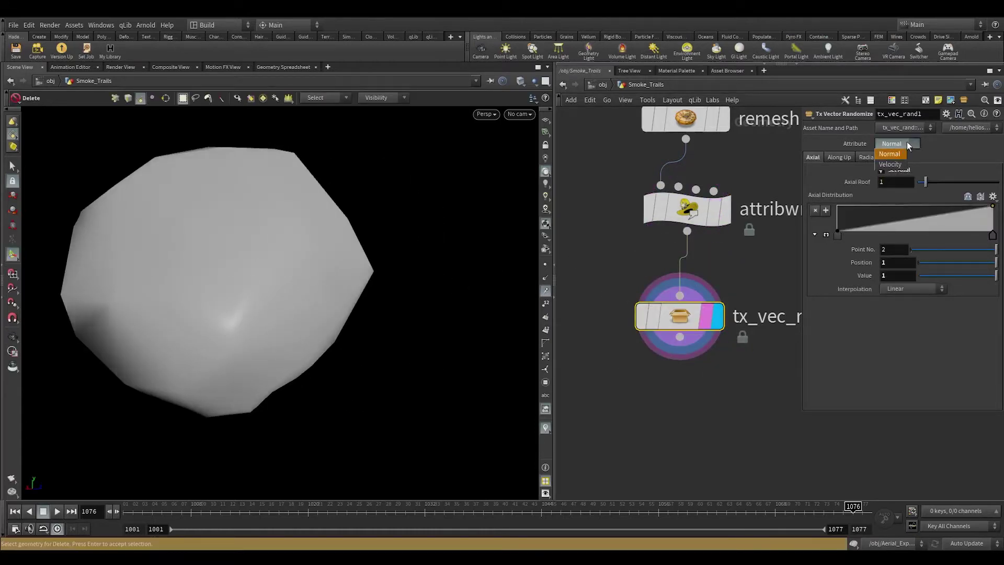
{"action": "left_click", "coordinate": [896, 163]}
Turn on the viewport visualizer for the v point attribute from the vector randomize node's information.
{"action": "mouse_move", "coordinate": [679, 315]}
{"action": "left_click", "coordinate": [612, 317]}
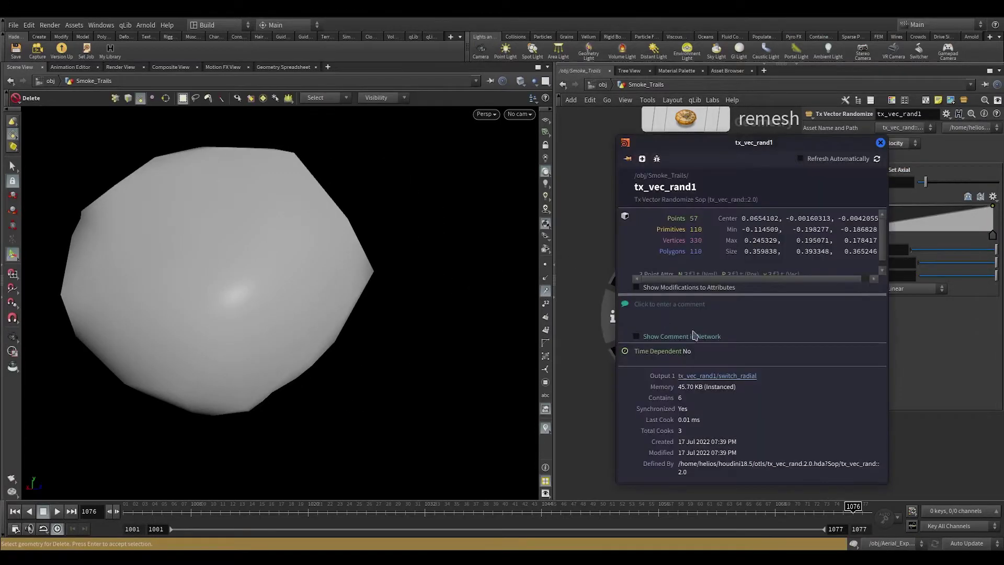
{"action": "scroll", "coordinate": [755, 277], "scroll_direction": "right", "scroll_amount": 1}
{"action": "scroll", "coordinate": [760, 271], "scroll_direction": "down", "scroll_amount": 1}
{"action": "left_click", "coordinate": [757, 268]}
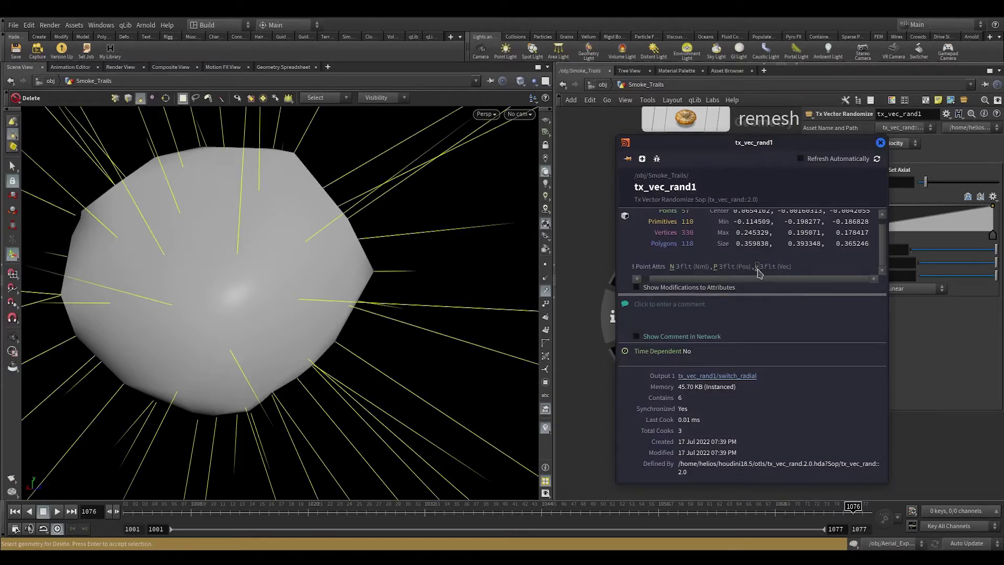
{"action": "left_click", "coordinate": [880, 142]}
Set the Axial Roof to 10 and raise the first point of the axial distribution ramp to about 0.417.
{"action": "right_click_drag", "start_coordinate": [346, 228], "coordinate": [285, 435], "text": "alt"}
{"action": "right_click_drag", "start_coordinate": [341, 264], "coordinate": [313, 357], "text": "alt"}
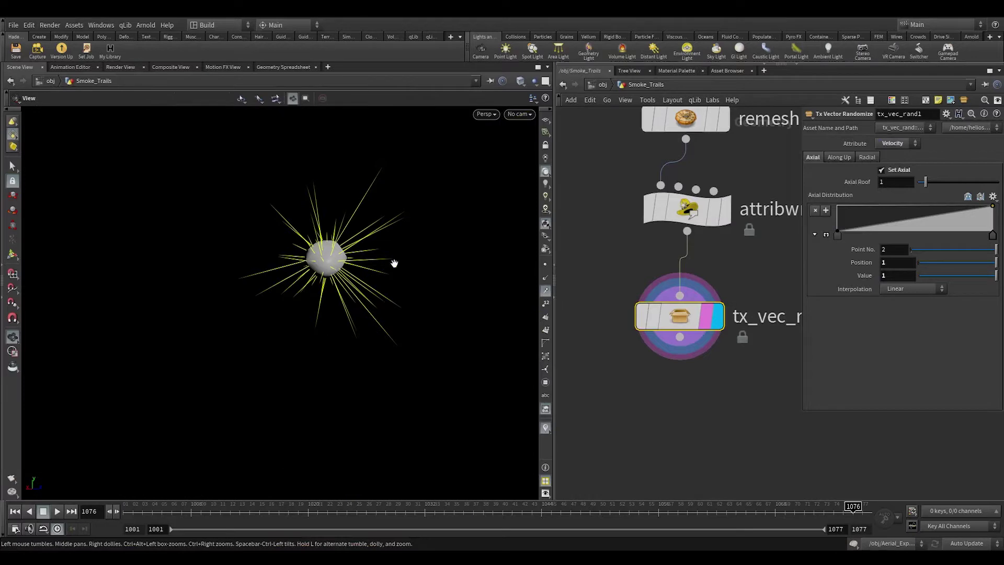
{"action": "left_click", "coordinate": [887, 182]}
{"action": "type", "text": "0"}
{"action": "key", "text": "Return"}
{"action": "left_click_drag", "start_coordinate": [836, 228], "coordinate": [836, 220]}
{"action": "key", "text": "Escape"}
{"action": "right_click_drag", "start_coordinate": [391, 217], "coordinate": [304, 468], "text": "alt"}
{"action": "left_click_drag", "start_coordinate": [374, 305], "coordinate": [446, 319], "text": "alt"}
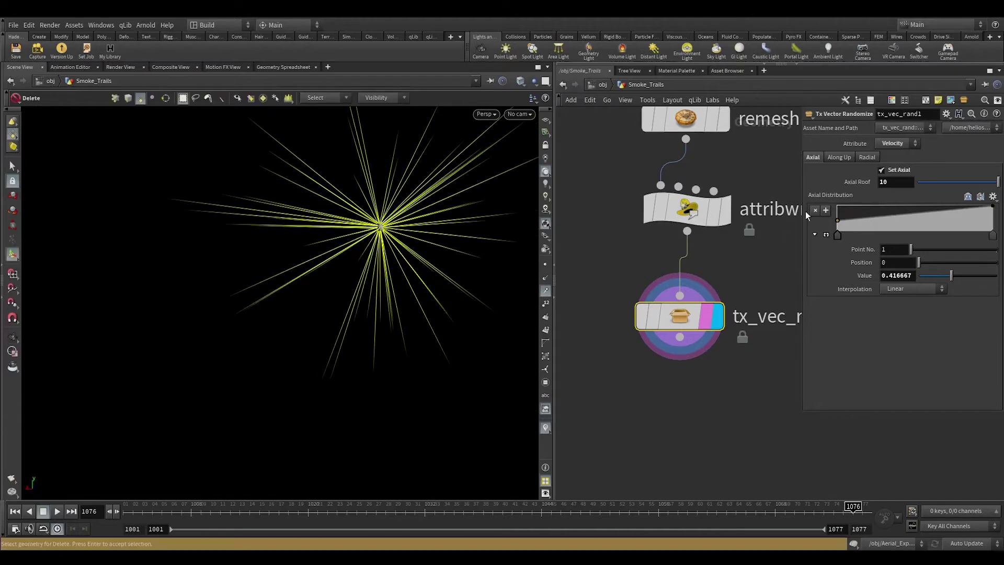
Set the Radial Roof to 2 and raise the first point of the radial distribution ramp to about 0.31.
{"action": "left_click", "coordinate": [865, 157]}
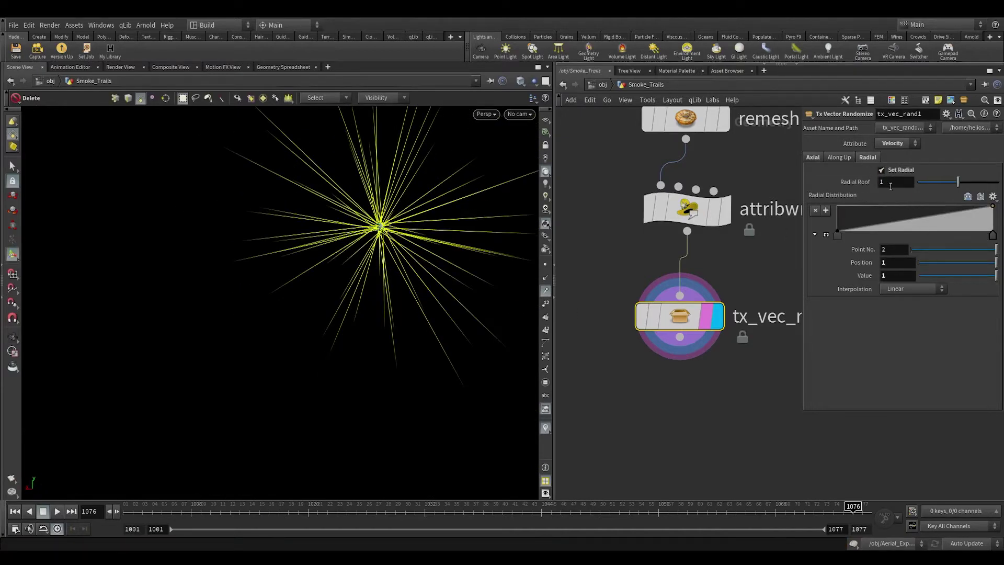
{"action": "type", "text": "2"}
{"action": "key", "text": "Return"}
{"action": "left_click_drag", "start_coordinate": [837, 226], "coordinate": [838, 223]}
{"action": "right_click_drag", "start_coordinate": [316, 194], "coordinate": [251, 381], "text": "alt"}
{"action": "left_click_drag", "start_coordinate": [381, 209], "coordinate": [461, 205], "text": "alt"}
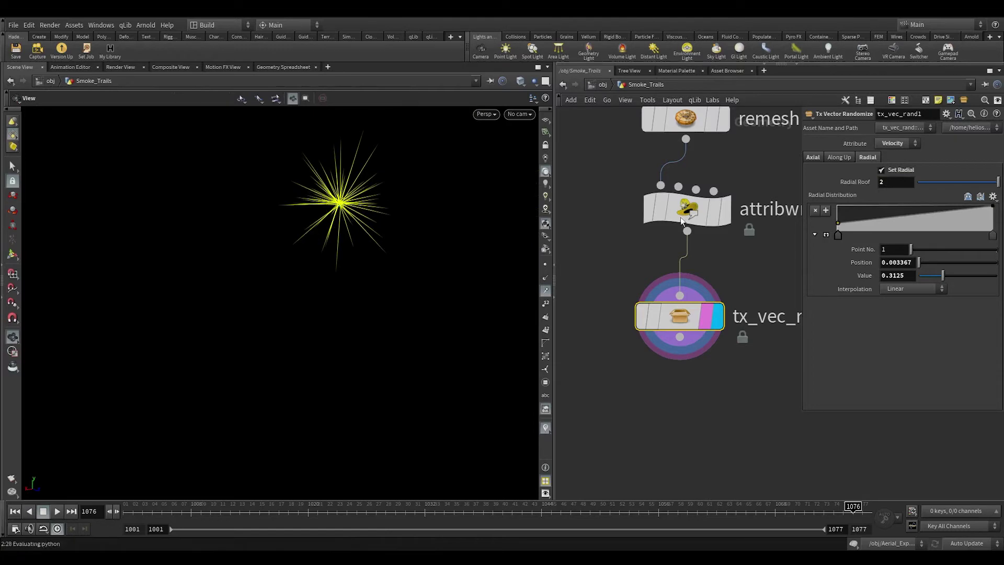
{"action": "key", "text": "Delete"}
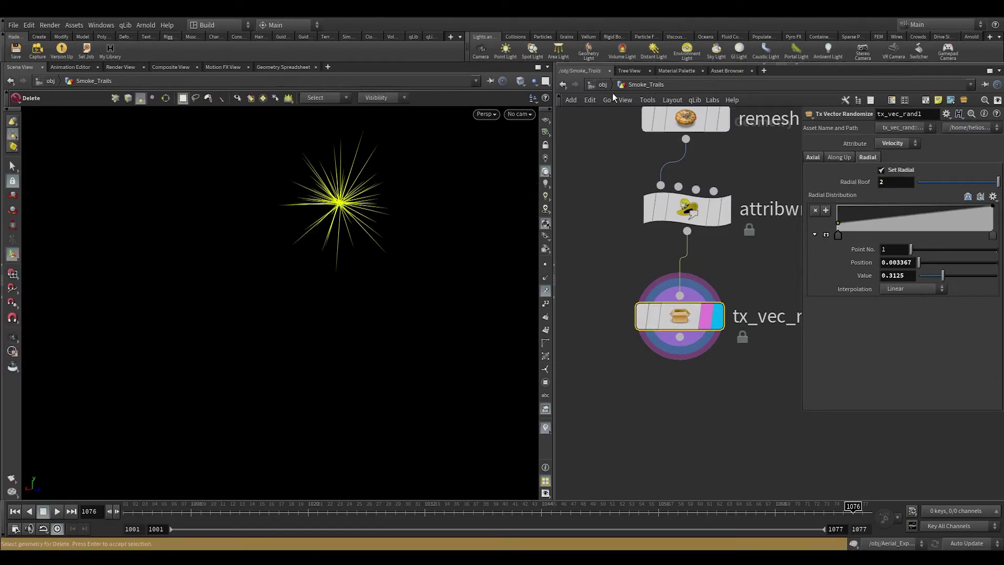
Copy the popnet DOP network from the Aerial_Explosion geometry.
{"action": "left_click", "coordinate": [597, 89]}
{"action": "double_click", "coordinate": [670, 146]}
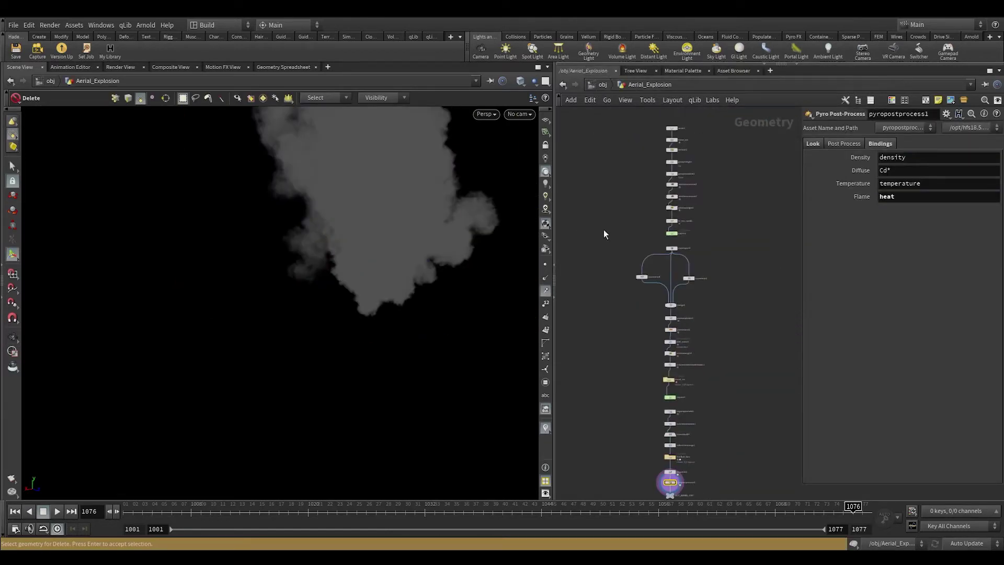
{"action": "scroll", "coordinate": [660, 226], "scroll_direction": "up", "scroll_amount": 6}
{"action": "left_click_drag", "start_coordinate": [606, 234], "coordinate": [826, 275]}
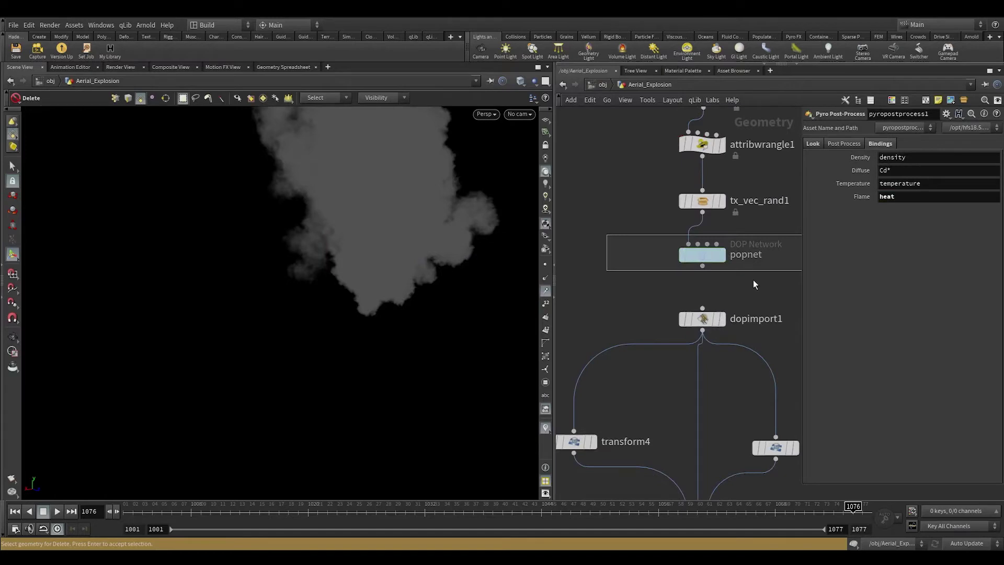
{"action": "left_click_drag", "start_coordinate": [753, 284], "coordinate": [753, 283]}
{"action": "scroll", "coordinate": [754, 259], "scroll_direction": "up", "scroll_amount": 2}
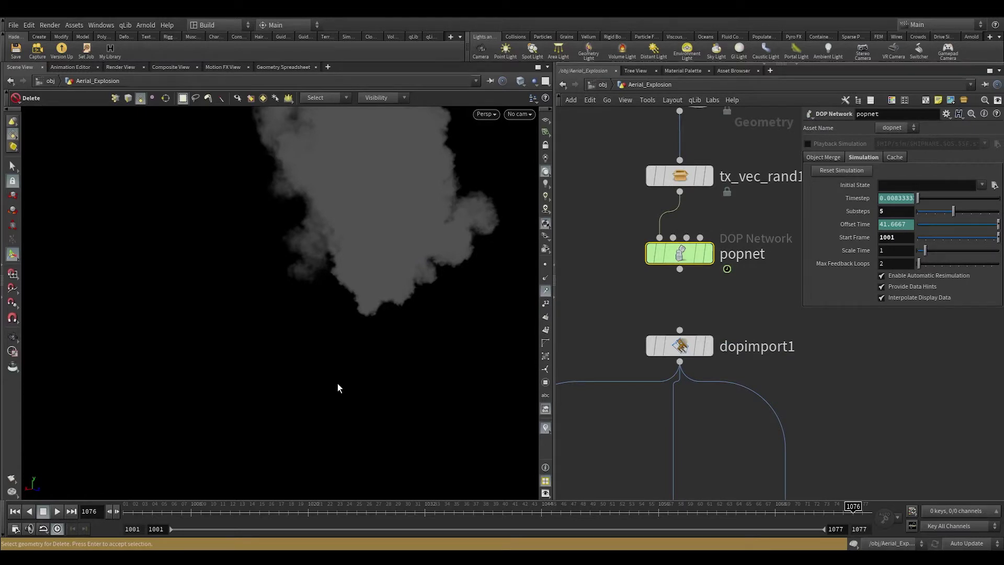
{"action": "right_click", "coordinate": [678, 260]}
{"action": "left_click", "coordinate": [664, 291]}
{"action": "key", "text": "ctrl+c"}
Return to frame 1001 and paste the popnet into Smoke_Trails, connected below the vector randomize node.
{"action": "left_click", "coordinate": [601, 84]}
{"action": "left_click", "coordinate": [369, 510]}
{"action": "key", "text": "ctrl+Up"}
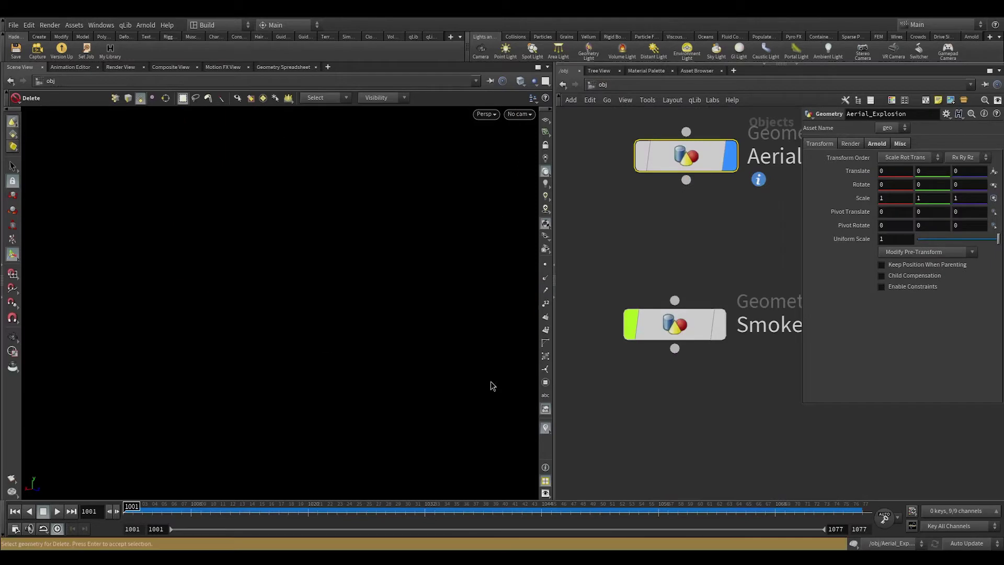
{"action": "double_click", "coordinate": [666, 335]}
{"action": "key", "text": "ctrl+v"}
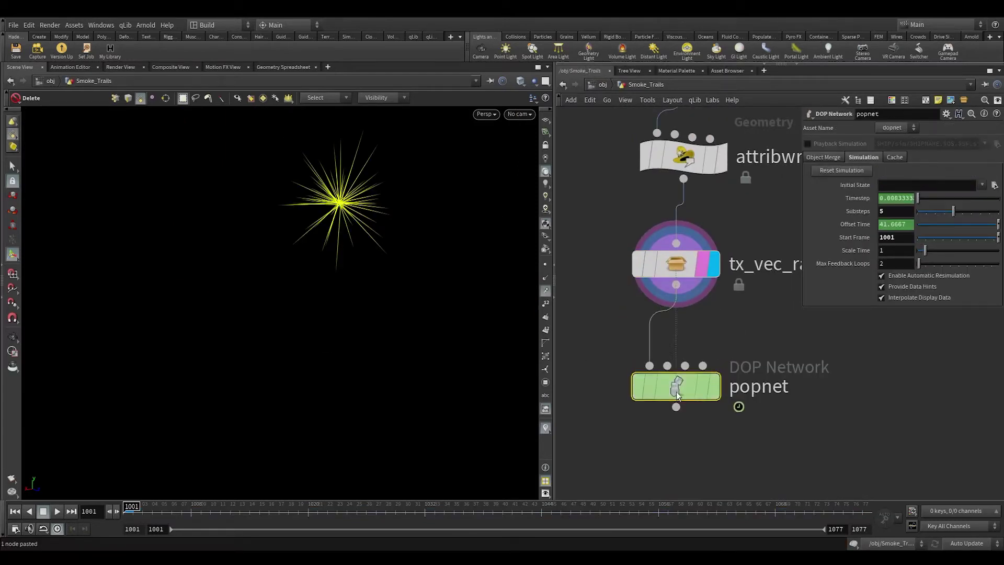
Inside the pasted popnet, turn off the viewport visualizer and point trails, and preview the particles at frames 1019 and 1016.
{"action": "double_click", "coordinate": [676, 412]}
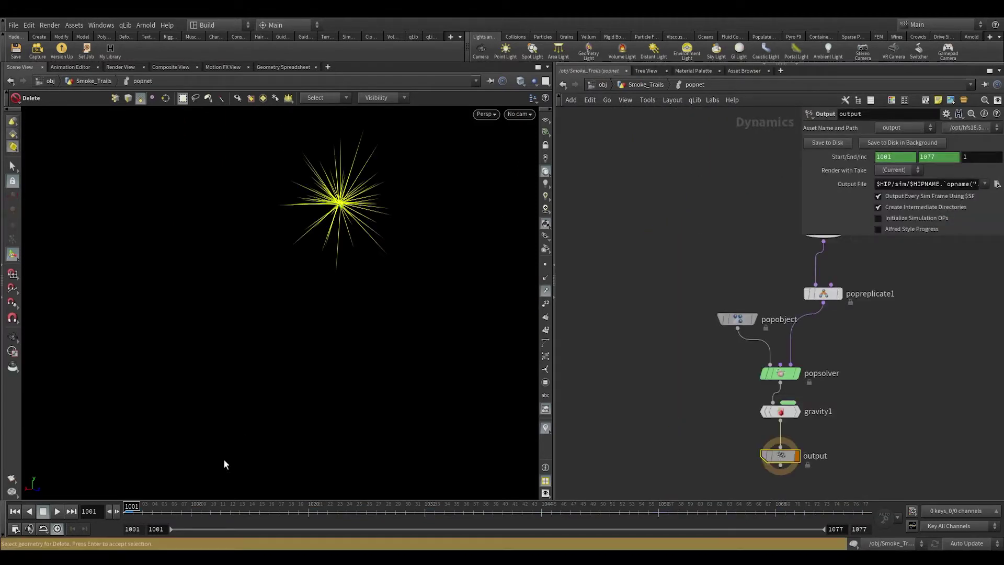
{"action": "left_click", "coordinate": [541, 430]}
{"action": "left_click_drag", "start_coordinate": [135, 512], "coordinate": [297, 504]}
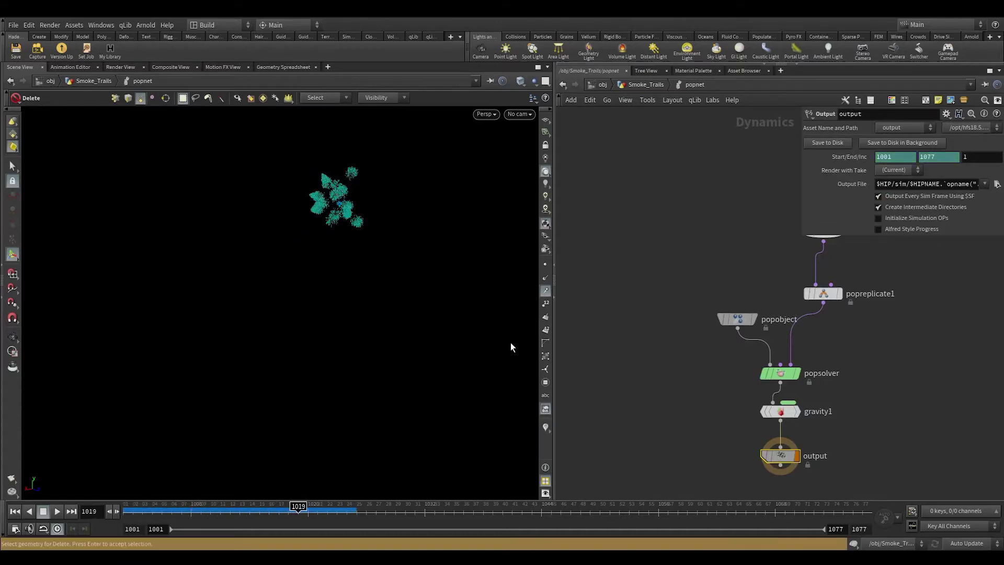
{"action": "left_click", "coordinate": [544, 292]}
{"action": "key", "text": "space+g"}
{"action": "left_click_drag", "start_coordinate": [336, 269], "coordinate": [312, 345], "text": "alt"}
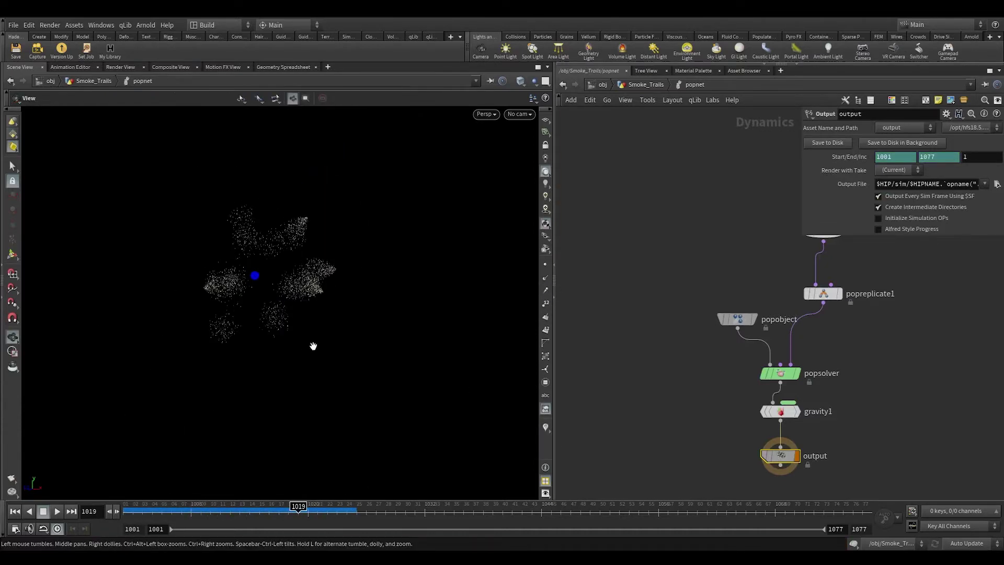
{"action": "left_click_drag", "start_coordinate": [298, 506], "coordinate": [269, 506]}
{"action": "scroll", "coordinate": [298, 246], "scroll_direction": "up", "scroll_amount": 5}
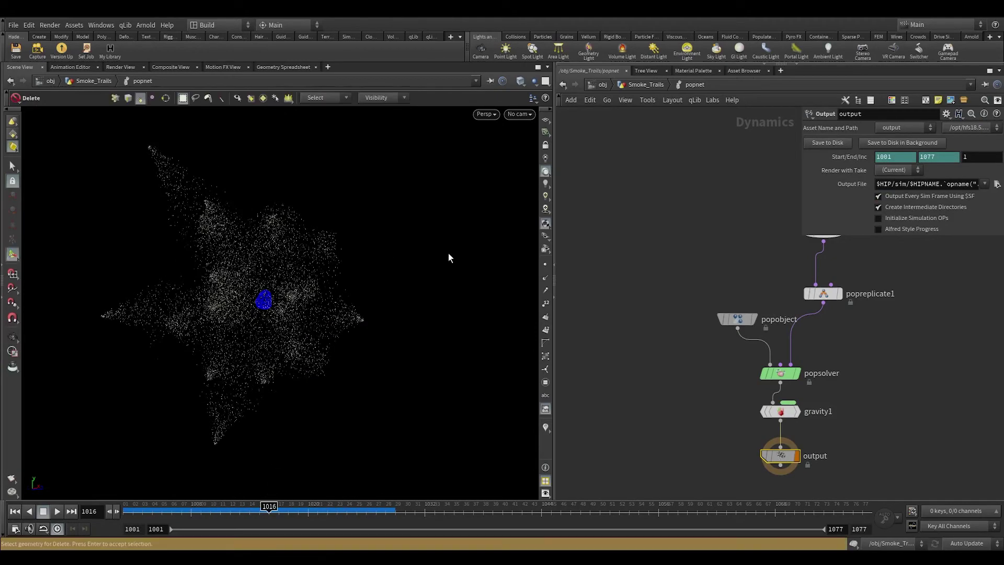
Set the source_first_input POP Source's Life Expectancy to 0.9 and Life Variance to 0.3.
{"action": "middle_click_drag", "start_coordinate": [763, 266], "coordinate": [642, 344]}
{"action": "left_click", "coordinate": [701, 228]}
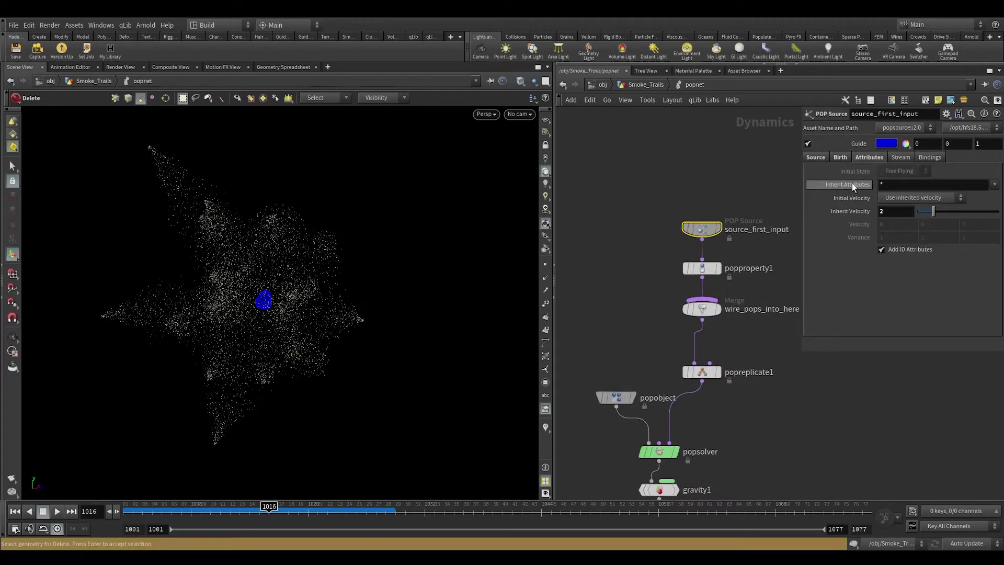
{"action": "left_click", "coordinate": [841, 159]}
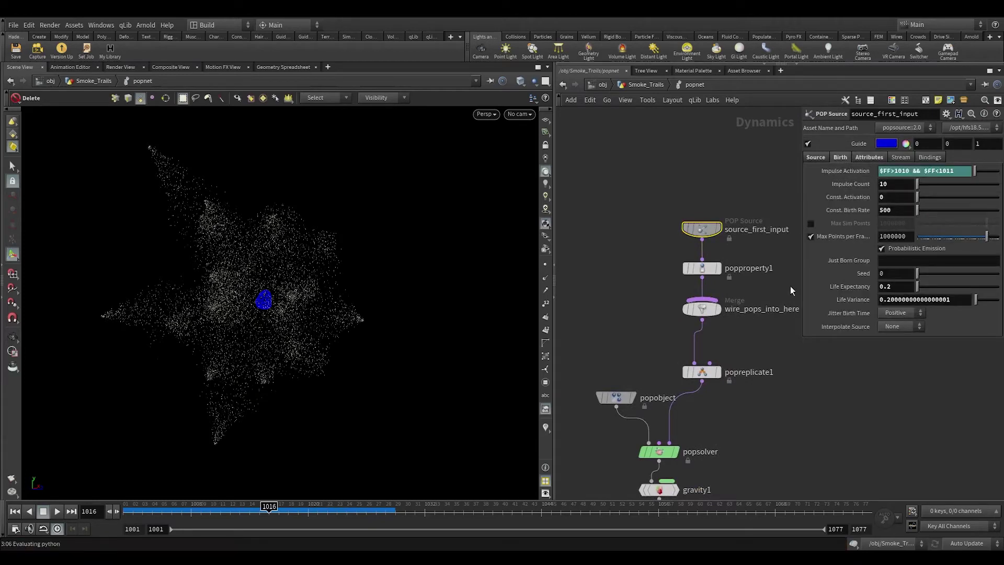
{"action": "left_click", "coordinate": [840, 299]}
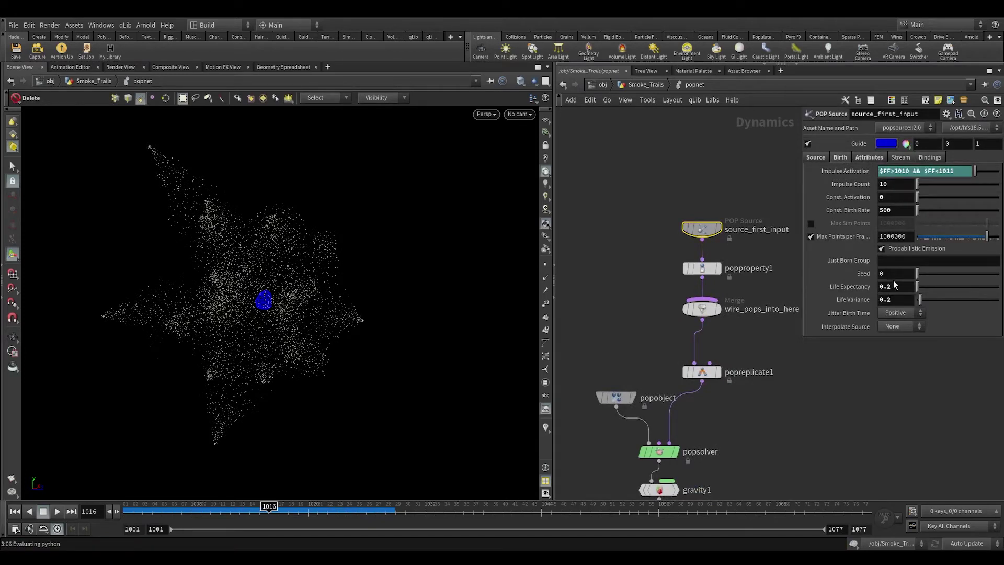
{"action": "left_click", "coordinate": [903, 285]}
{"action": "type", "text": "="}
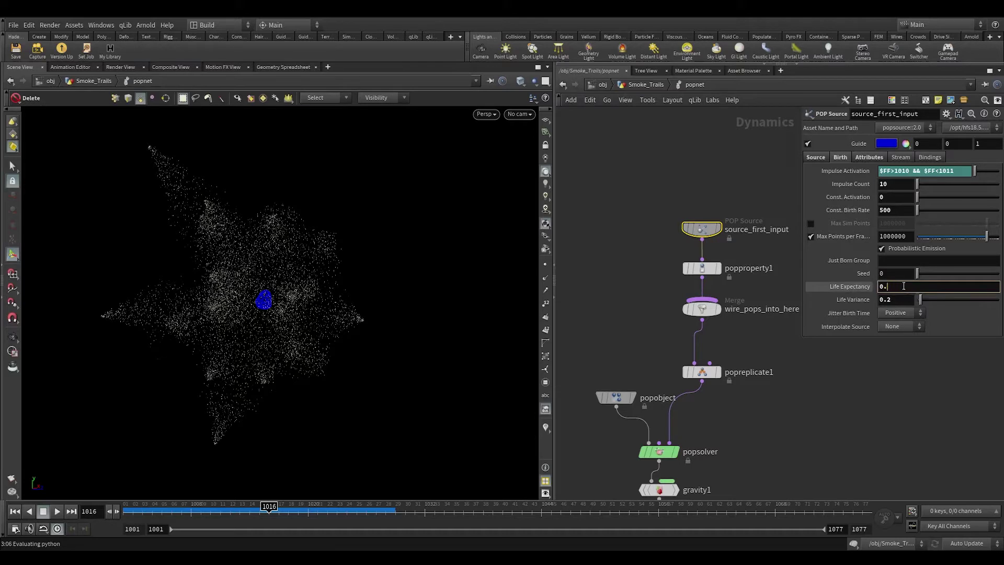
{"action": "key", "text": "Tab"}
{"action": "type", "text": "0.3"}
{"action": "key", "text": "Return"}
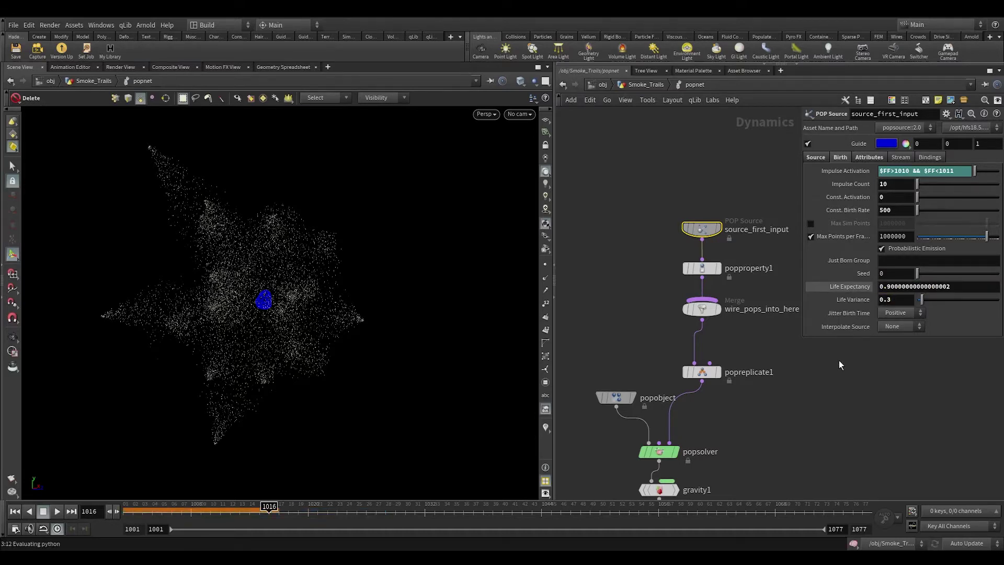
Set the POP Replicate node's Life Expectancy to 0.8 and Const. Birth Rate to 5000.
{"action": "left_click", "coordinate": [700, 372]}
{"action": "double_click", "coordinate": [902, 297]}
{"action": "type", "text": "0.15"}
{"action": "type", "text": "5000"}
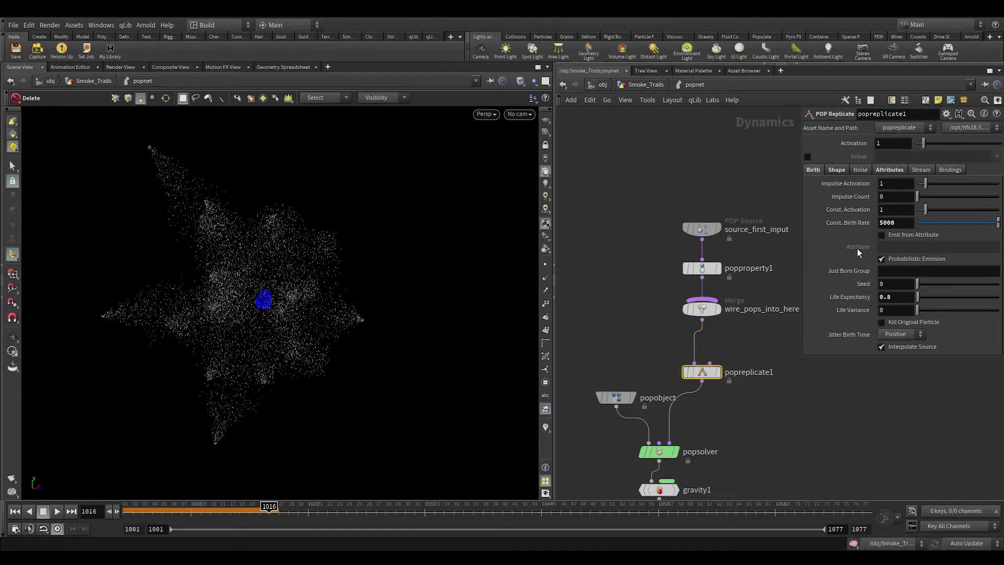
Set the POP Replicate's Inherit Velocity to 0.1 and its velocity Variance to 1.8 on all three axes.
{"action": "left_click", "coordinate": [889, 169]}
{"action": "left_click", "coordinate": [853, 209]}
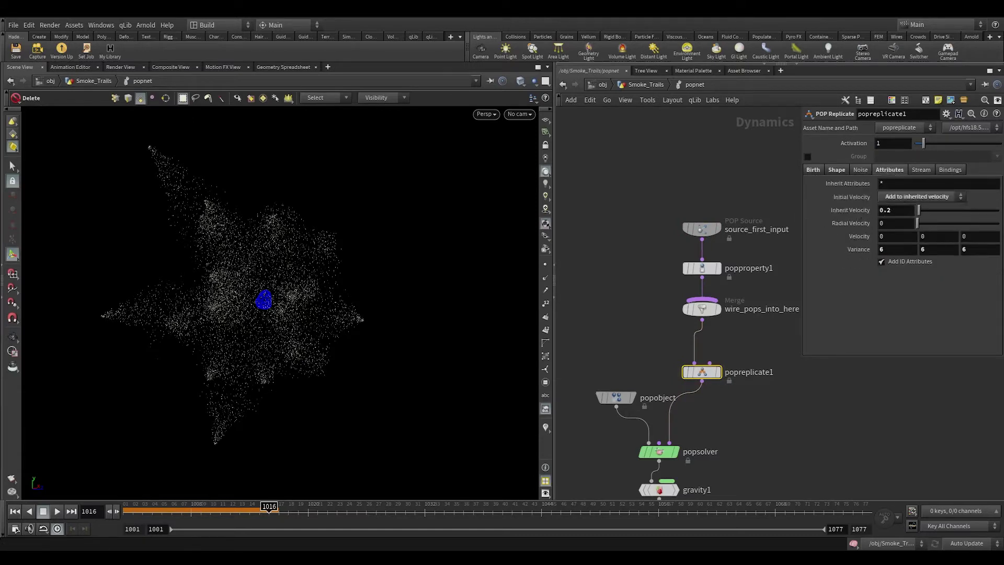
{"action": "type", "text": "1"}
{"action": "left_click_drag", "start_coordinate": [889, 249], "coordinate": [857, 249]}
{"action": "type", "text": "1.8"}
{"action": "key", "text": "Tab"}
{"action": "type", "text": "1"}
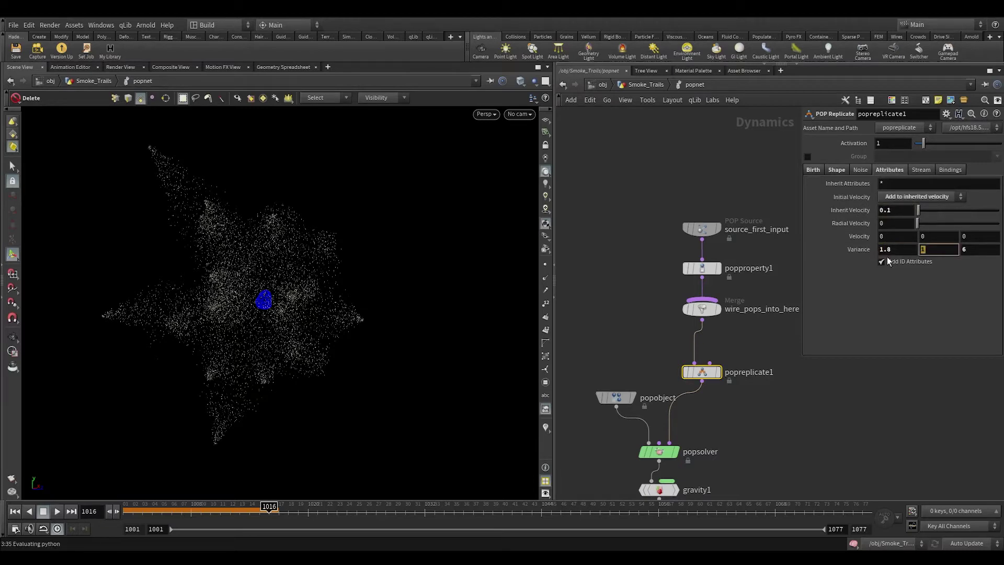
{"action": "key", "text": "Tab"}
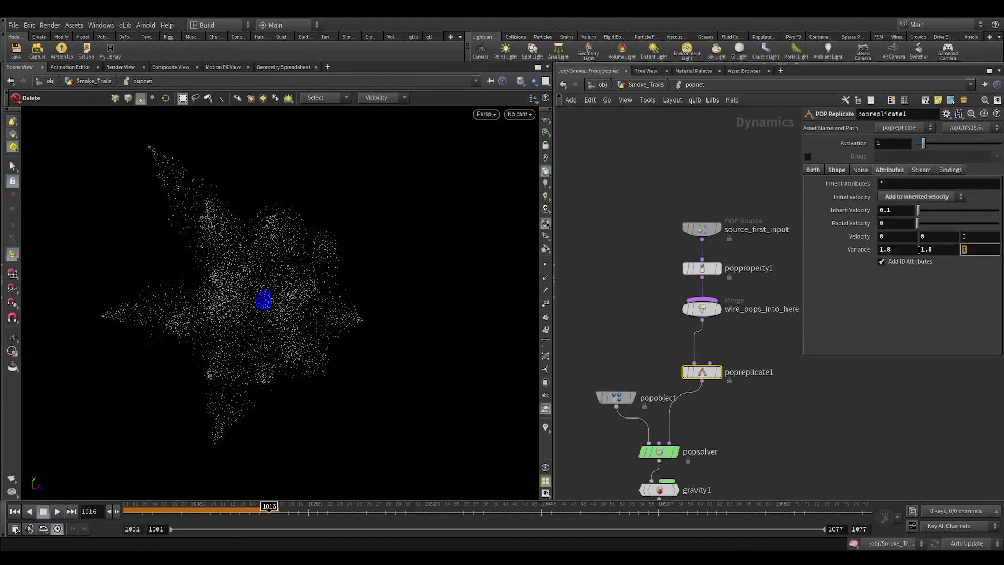
{"action": "type", "text": "1.8"}
{"action": "key", "text": "Return"}
Replay the particle simulation from the first frame and inspect the trails around frame 1023.
{"action": "left_click", "coordinate": [15, 511]}
{"action": "left_click", "coordinate": [57, 510]}
{"action": "mouse_move", "coordinate": [325, 506]}
{"action": "left_mouse_down"}
{"action": "mouse_move", "coordinate": [299, 506]}
{"action": "mouse_move", "coordinate": [573, 491]}
{"action": "mouse_move", "coordinate": [338, 494]}
{"action": "left_mouse_up"}
{"action": "left_click_drag", "start_coordinate": [324, 293], "coordinate": [519, 282], "text": "alt"}
{"action": "scroll", "coordinate": [828, 366], "scroll_direction": "down", "scroll_amount": 3}
Move the source nodes up and insert a POP Wind node between popreplicate1 and the popsolver.
{"action": "middle_click_drag", "start_coordinate": [792, 336], "coordinate": [757, 345]}
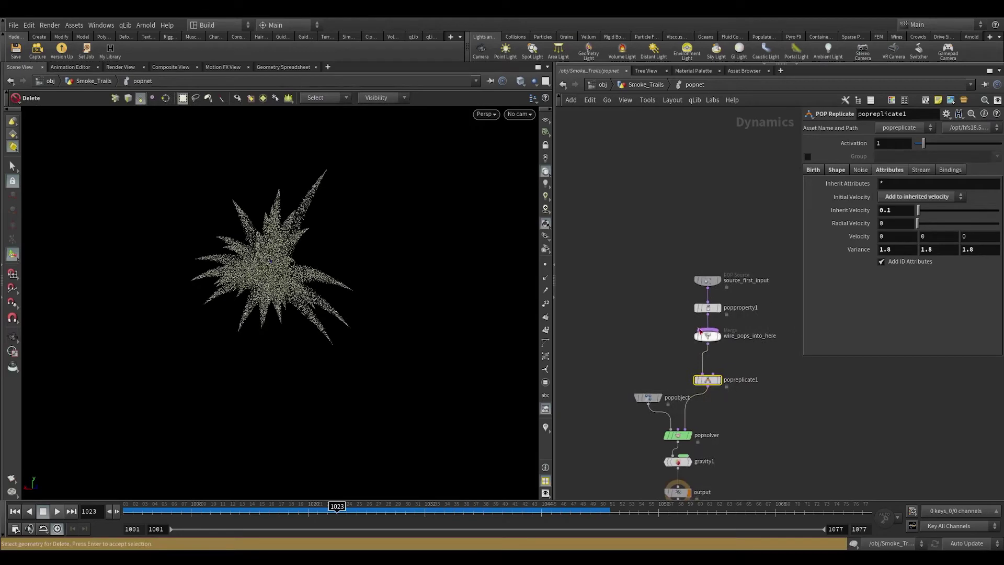
{"action": "left_click_drag", "start_coordinate": [675, 249], "coordinate": [756, 404]}
{"action": "left_click_drag", "start_coordinate": [707, 384], "coordinate": [706, 335]}
{"action": "left_click", "coordinate": [745, 394]}
{"action": "key", "text": "Tab"}
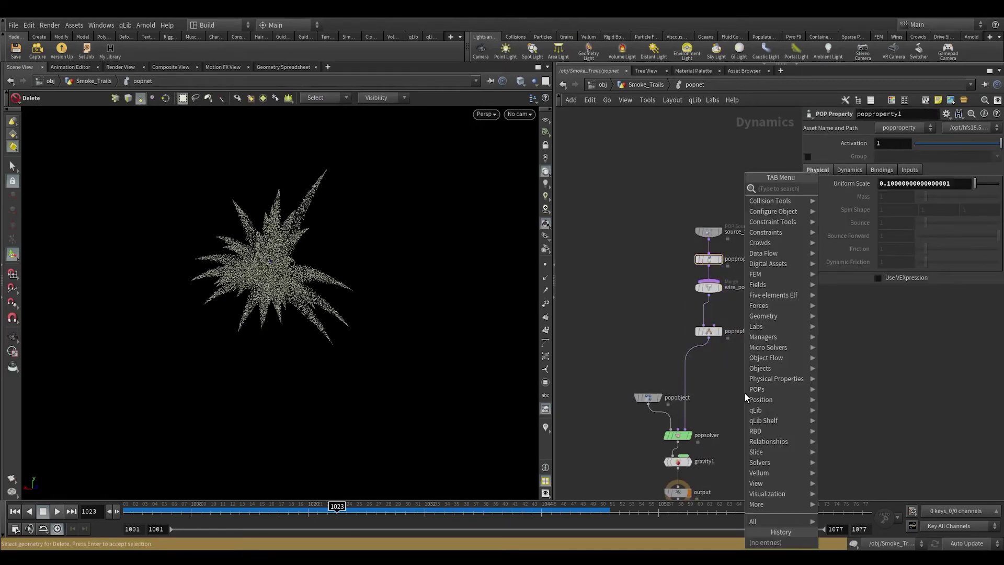
{"action": "type", "text": "popwind"}
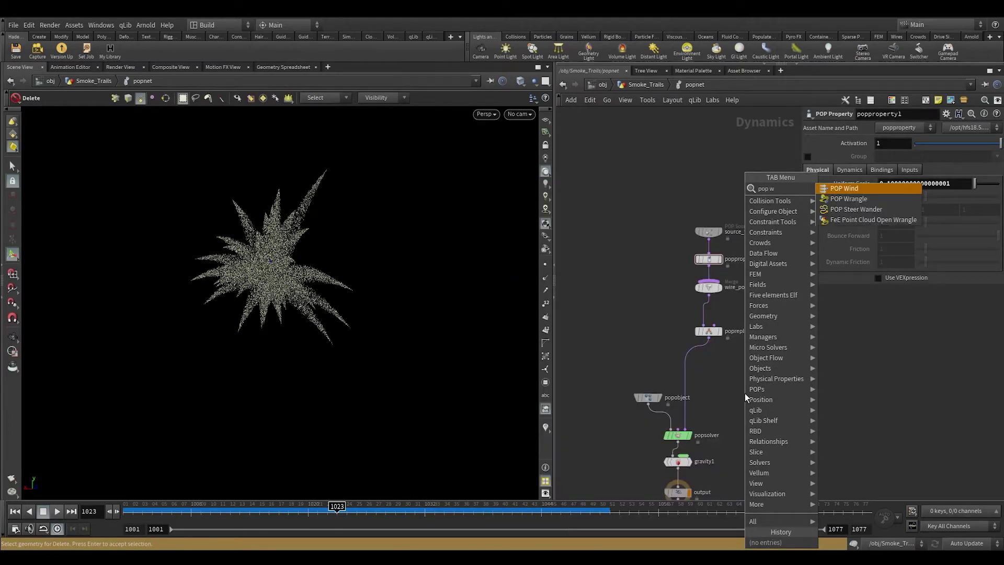
{"action": "key", "text": "Return"}
{"action": "left_click", "coordinate": [682, 365]}
{"action": "left_click_drag", "start_coordinate": [681, 365], "coordinate": [717, 365]}
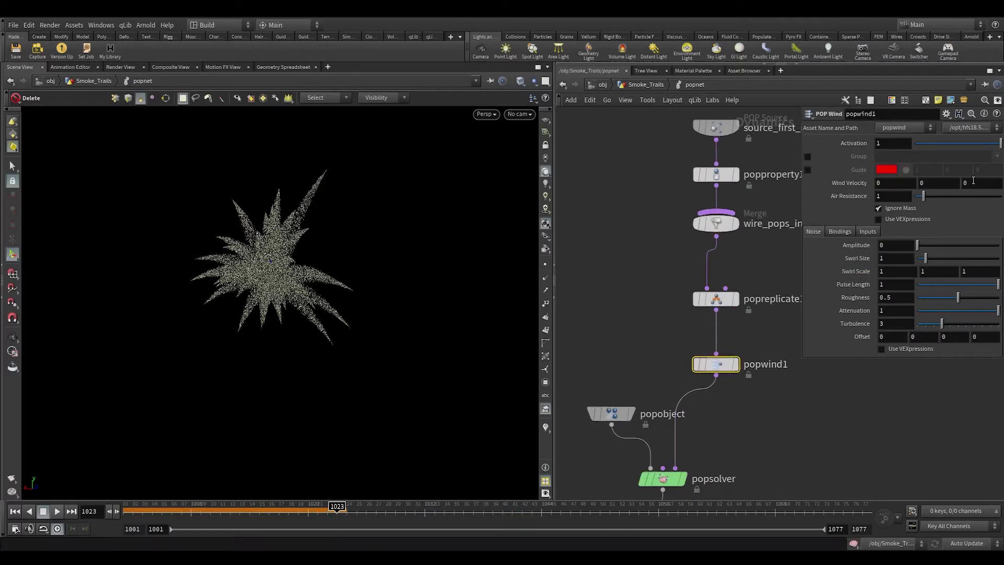
Enable the POP Wind's Group and restrict it to stream_popreplicate1.
{"action": "left_click", "coordinate": [807, 156]}
{"action": "left_click", "coordinate": [996, 156]}
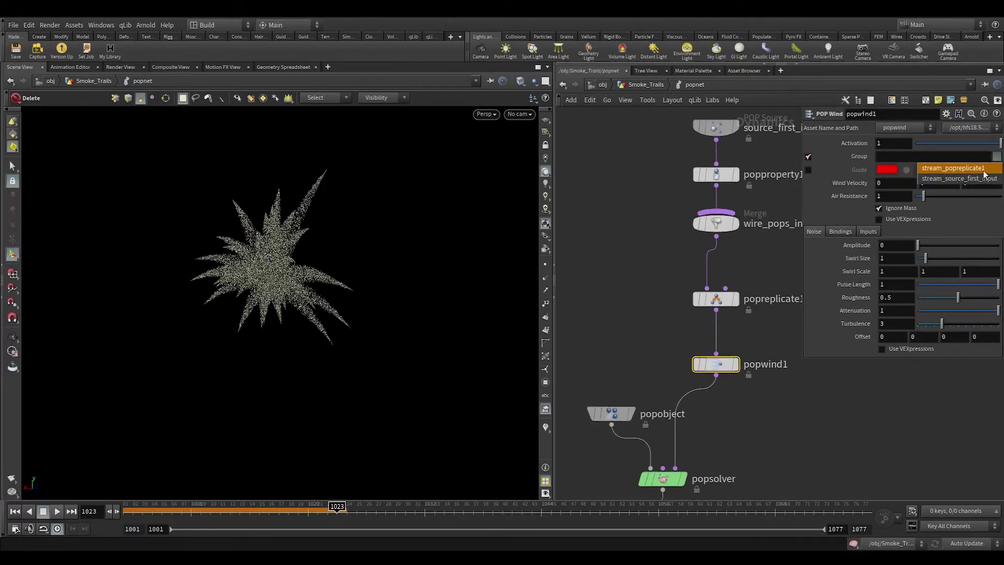
{"action": "left_click", "coordinate": [952, 168]}
{"action": "middle_click_drag", "start_coordinate": [765, 331], "coordinate": [653, 318]}
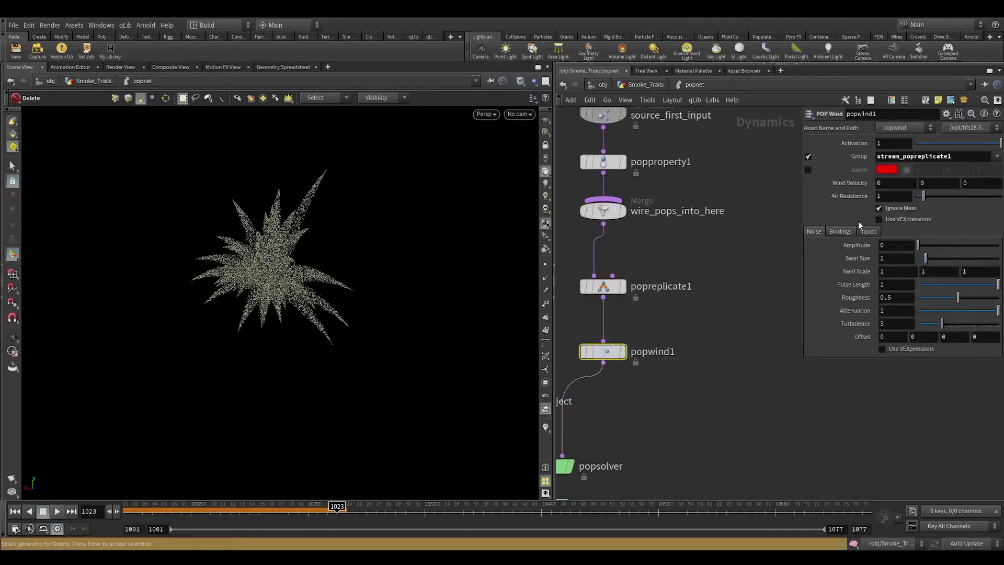
Set the POP Wind's Air Resistance to 2, noise Amplitude to 1 and Swirl Size to 0.5.
{"action": "double_click", "coordinate": [881, 196]}
{"action": "type", "text": "2"}
{"action": "key", "text": "Return"}
{"action": "double_click", "coordinate": [884, 245]}
{"action": "type", "text": "1"}
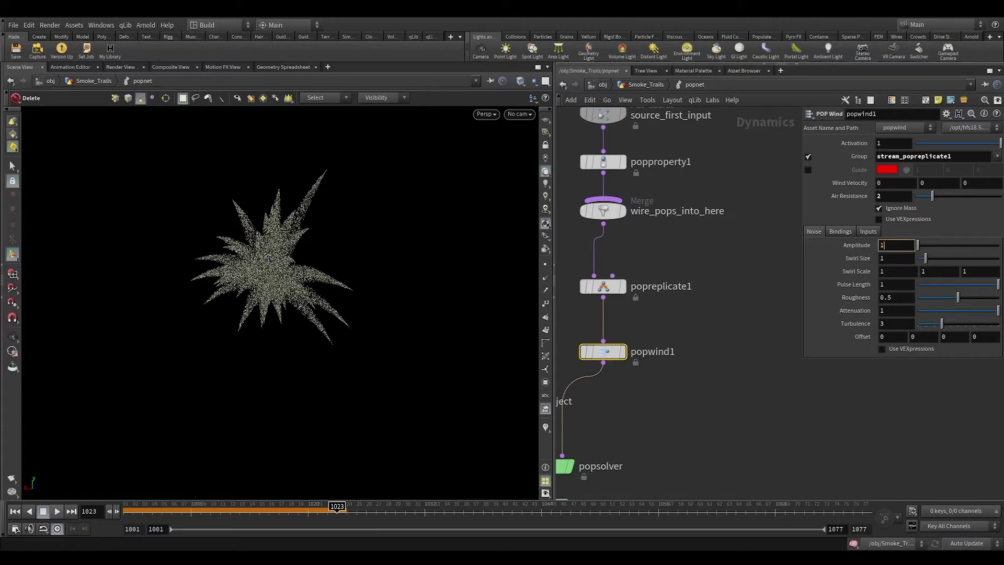
{"action": "key", "text": "Tab"}
{"action": "type", "text": "0.5"}
{"action": "key", "text": "Return"}
Replay the simulation from the start and scrub through it to check the wind's effect on the trails.
{"action": "left_click_drag", "start_coordinate": [242, 505], "coordinate": [1, 517]}
{"action": "left_click", "coordinate": [56, 512]}
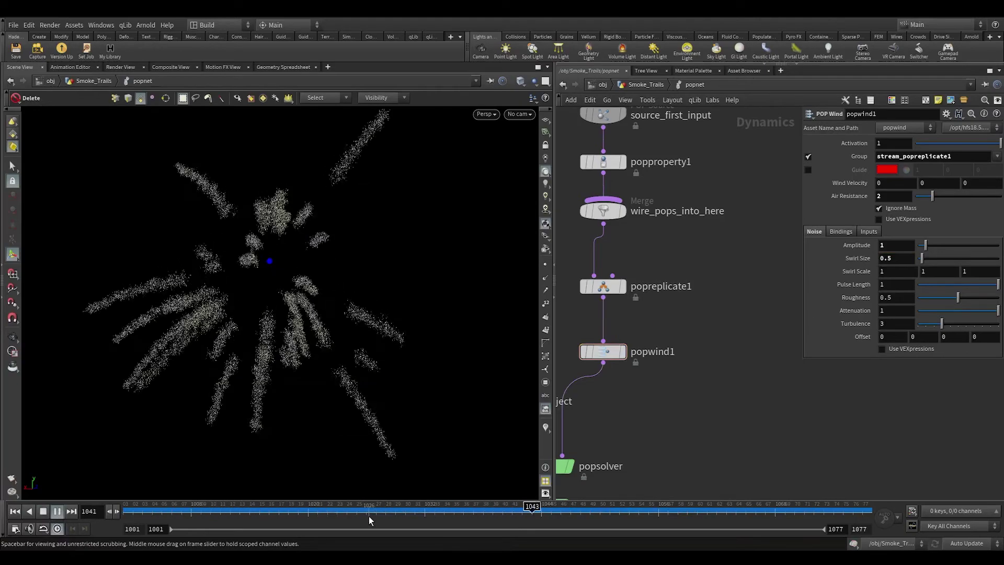
{"action": "left_click", "coordinate": [318, 506]}
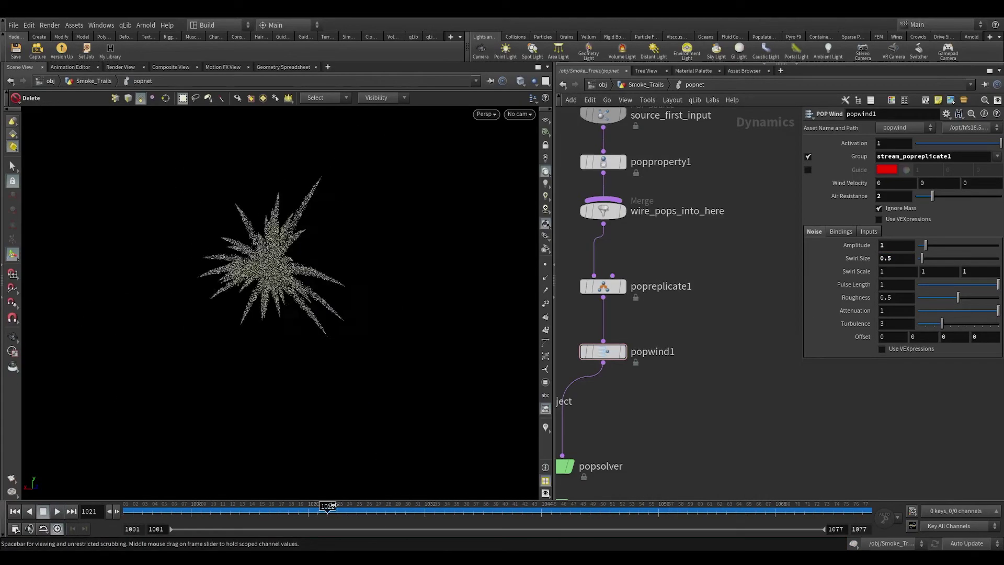
{"action": "left_click_drag", "start_coordinate": [321, 506], "coordinate": [629, 506]}
In Smoke_Trails, set the popnet's Object Merge object to pop* and scrub the timeline to check the particles.
{"action": "left_click", "coordinate": [645, 85]}
{"action": "middle_click_drag", "start_coordinate": [764, 360], "coordinate": [757, 204]}
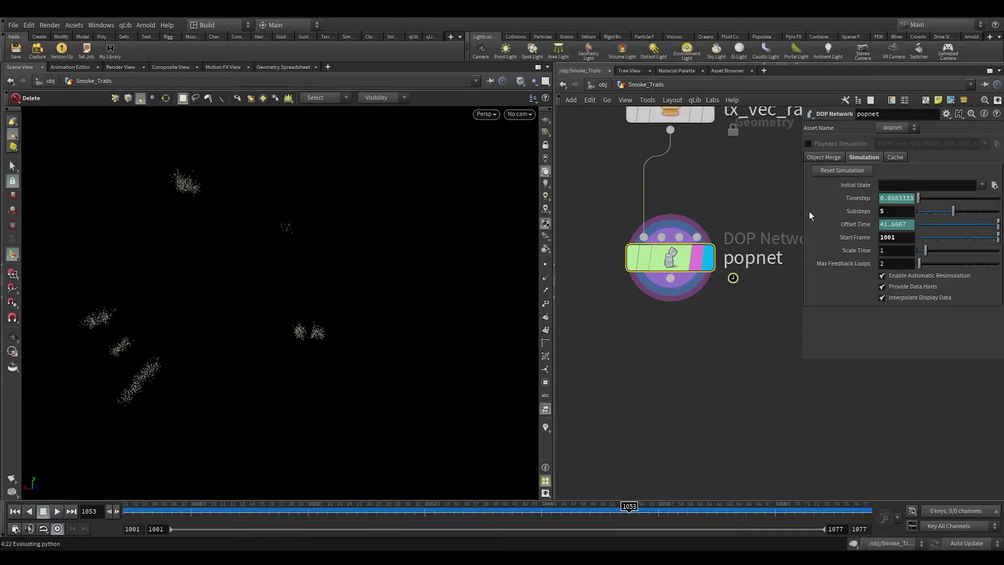
{"action": "left_click", "coordinate": [831, 157]}
{"action": "left_click", "coordinate": [913, 201]}
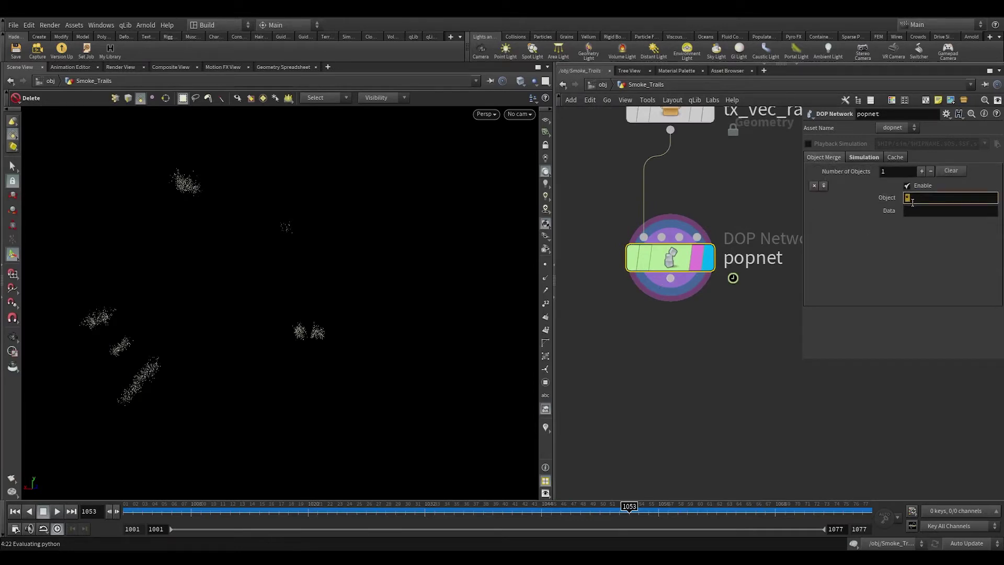
{"action": "left_click", "coordinate": [735, 343]}
{"action": "left_click_drag", "start_coordinate": [315, 508], "coordinate": [572, 439]}
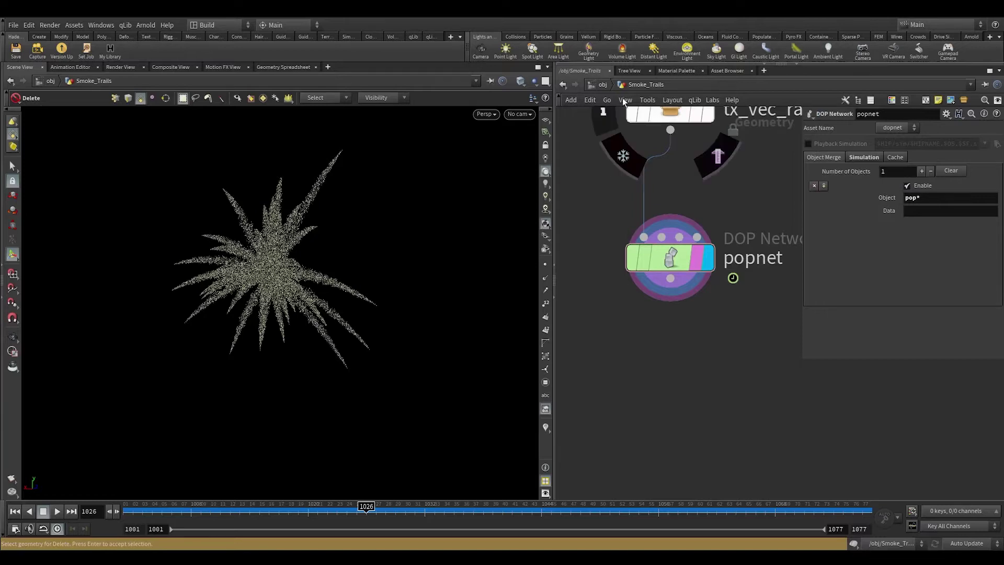
Copy the Aerial_Explosion node chain from pointreplicate1 down to OUT_AERIAL_EXP.
{"action": "left_click", "coordinate": [604, 86]}
{"action": "double_click", "coordinate": [684, 155]}
{"action": "scroll", "coordinate": [663, 269], "scroll_direction": "down", "scroll_amount": 3}
{"action": "middle_click_drag", "start_coordinate": [635, 321], "coordinate": [648, 148]}
{"action": "middle_click_drag", "start_coordinate": [631, 370], "coordinate": [657, 241]}
{"action": "scroll", "coordinate": [657, 240], "scroll_direction": "down", "scroll_amount": 2}
{"action": "scroll", "coordinate": [657, 241], "scroll_direction": "up", "scroll_amount": 2}
{"action": "middle_click_drag", "start_coordinate": [653, 314], "coordinate": [583, 193]}
{"action": "left_click_drag", "start_coordinate": [592, 136], "coordinate": [765, 423]}
{"action": "left_click_drag", "start_coordinate": [194, 510], "coordinate": [81, 507]}
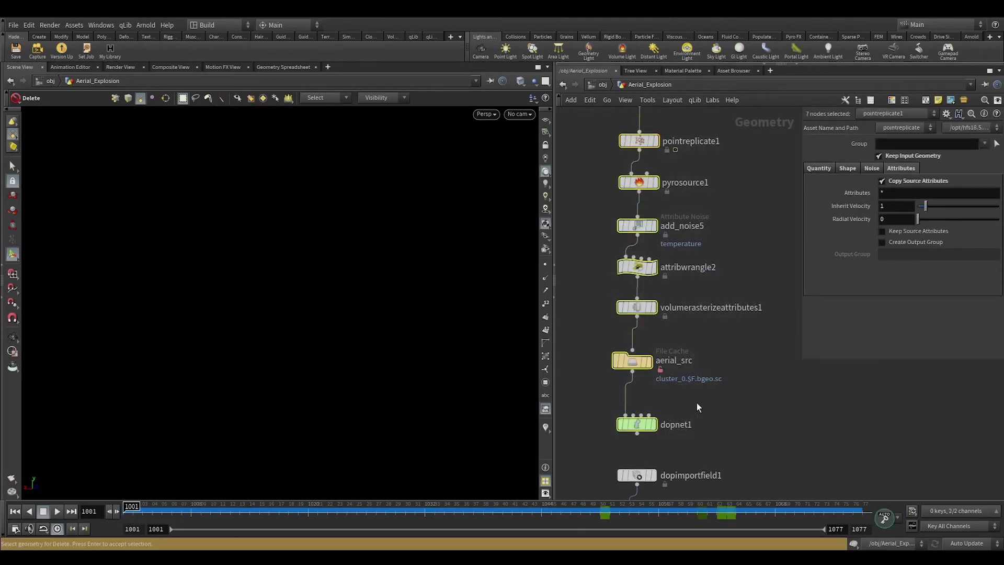
{"action": "scroll", "coordinate": [742, 401], "scroll_direction": "down", "scroll_amount": 4}
{"action": "middle_click_drag", "start_coordinate": [742, 401], "coordinate": [708, 340]}
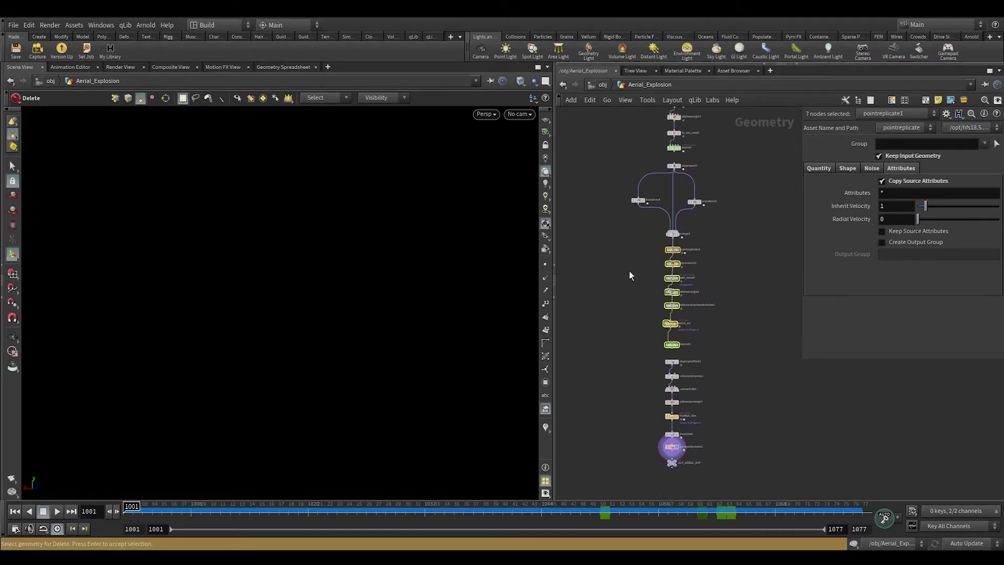
{"action": "left_click_drag", "start_coordinate": [646, 243], "coordinate": [721, 469]}
{"action": "key", "text": "ctrl+c"}
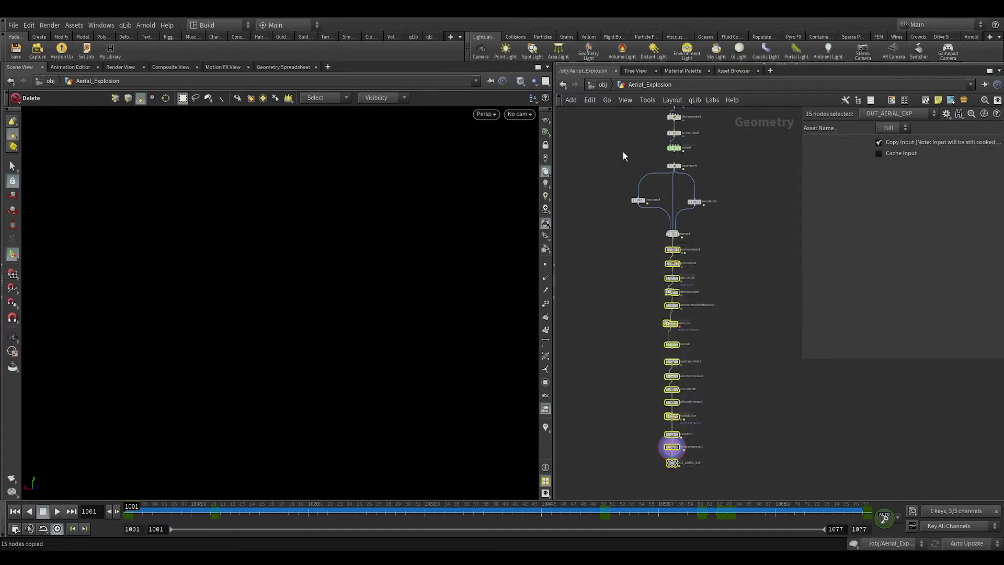
Paste the copied nodes into Smoke_Trails and place them below the popnet.
{"action": "left_click", "coordinate": [594, 83]}
{"action": "double_click", "coordinate": [683, 337]}
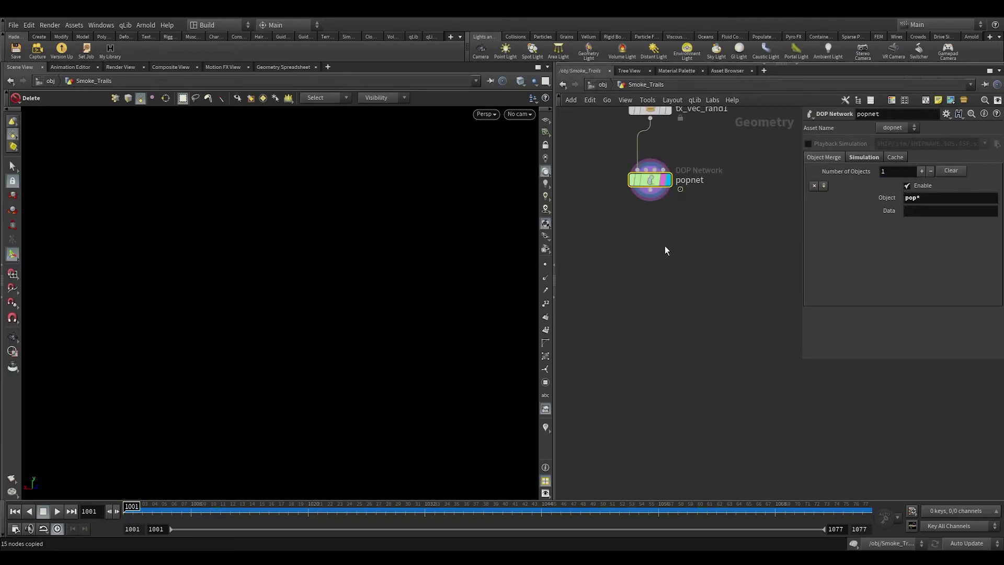
{"action": "key", "text": "ctrl+v"}
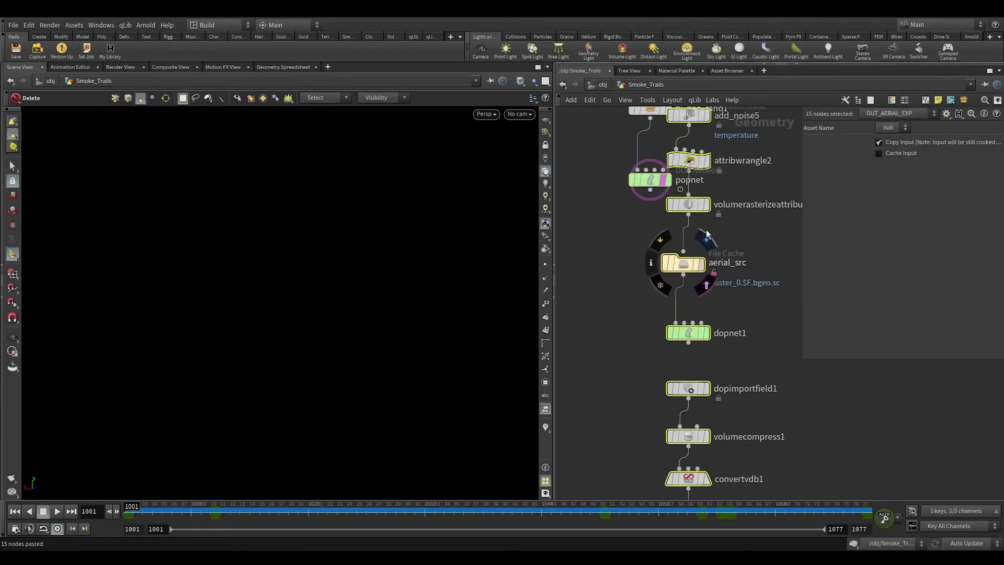
{"action": "left_click_drag", "start_coordinate": [735, 167], "coordinate": [727, 294]}
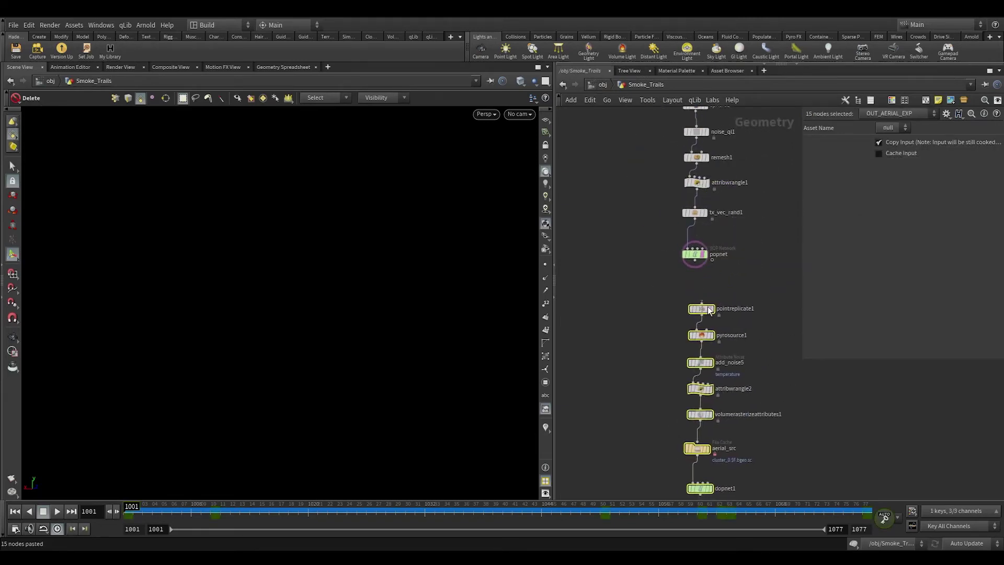
Connect the popnet's output to pointreplicate1 and display the replicated points.
{"action": "scroll", "coordinate": [726, 286], "scroll_direction": "up", "scroll_amount": 3}
{"action": "left_click", "coordinate": [726, 285]}
{"action": "scroll", "coordinate": [699, 280], "scroll_direction": "up", "scroll_amount": 2}
{"action": "left_click_drag", "start_coordinate": [674, 236], "coordinate": [694, 339]}
{"action": "left_click", "coordinate": [694, 340]}
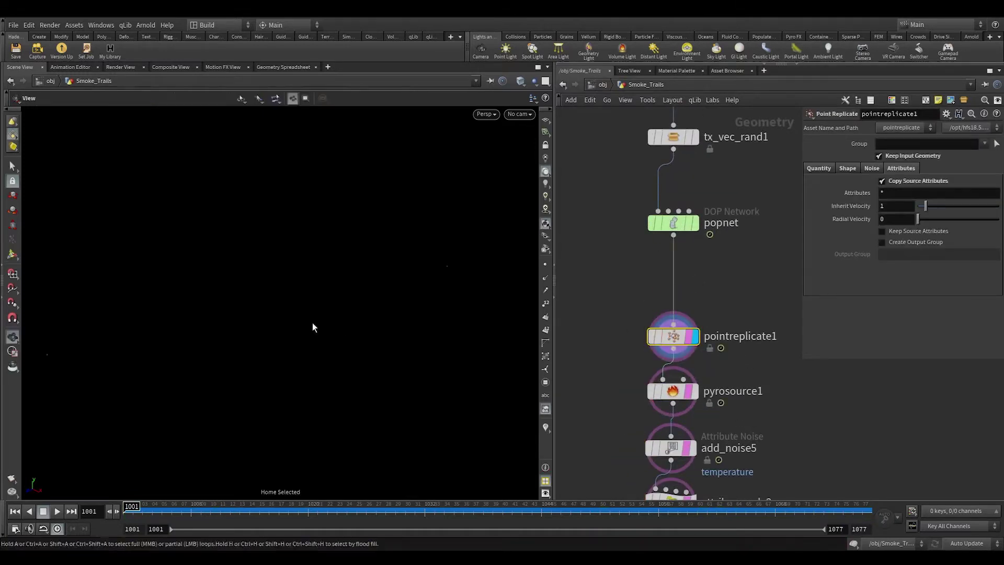
Scrub to frame 1015 and inspect the replicated particle trails up close.
{"action": "left_click_drag", "start_coordinate": [161, 506], "coordinate": [262, 503]}
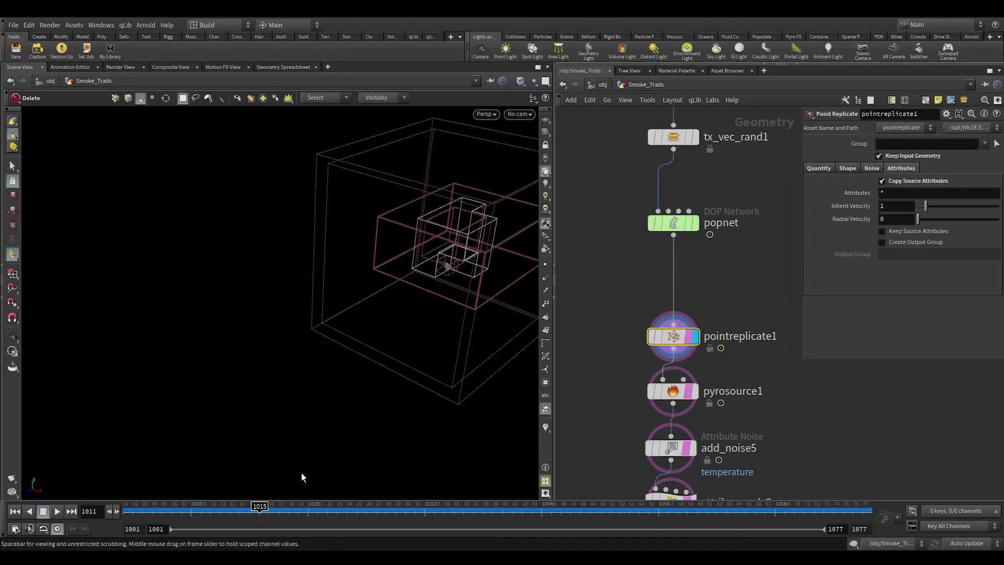
{"action": "mouse_move", "coordinate": [691, 340]}
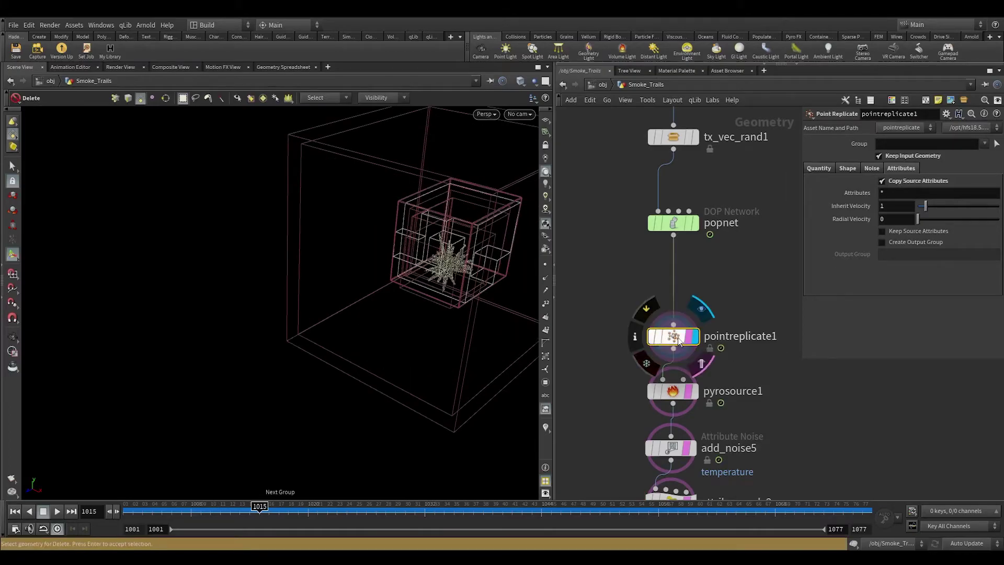
{"action": "key", "text": "space+g"}
{"action": "left_click_drag", "start_coordinate": [309, 269], "coordinate": [331, 279], "text": "alt"}
{"action": "right_click_drag", "start_coordinate": [331, 280], "coordinate": [400, 186], "text": "alt"}
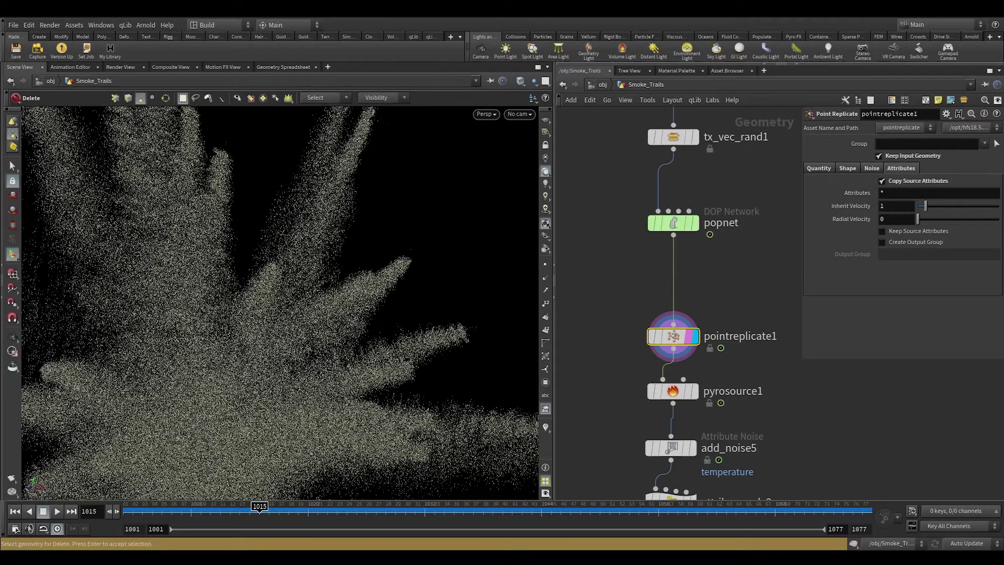
Set pointreplicate1's Velocity Stretch to None and its Uniform Scale to 0.46, and check its attribute settings.
{"action": "left_click", "coordinate": [818, 168]}
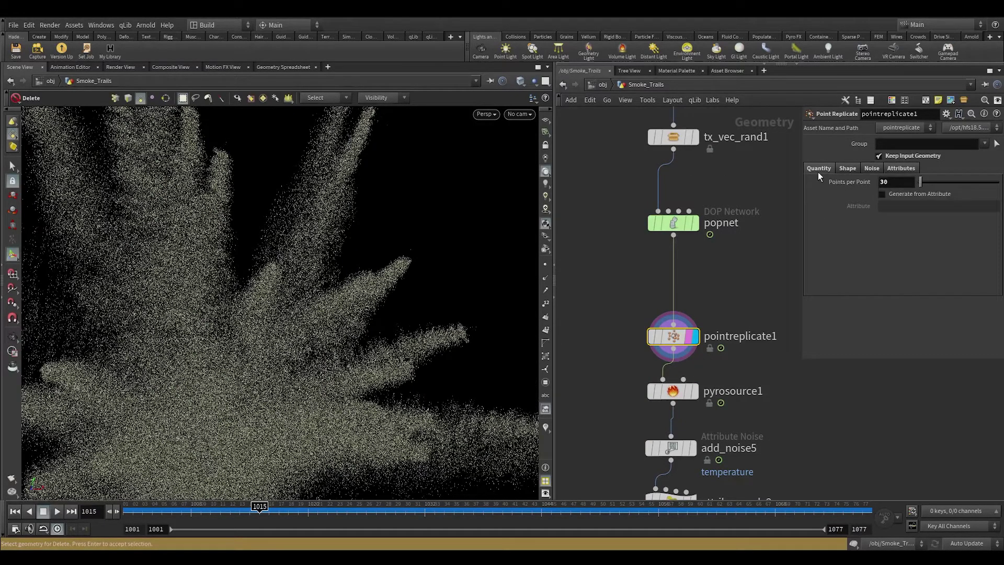
{"action": "left_click", "coordinate": [847, 168]}
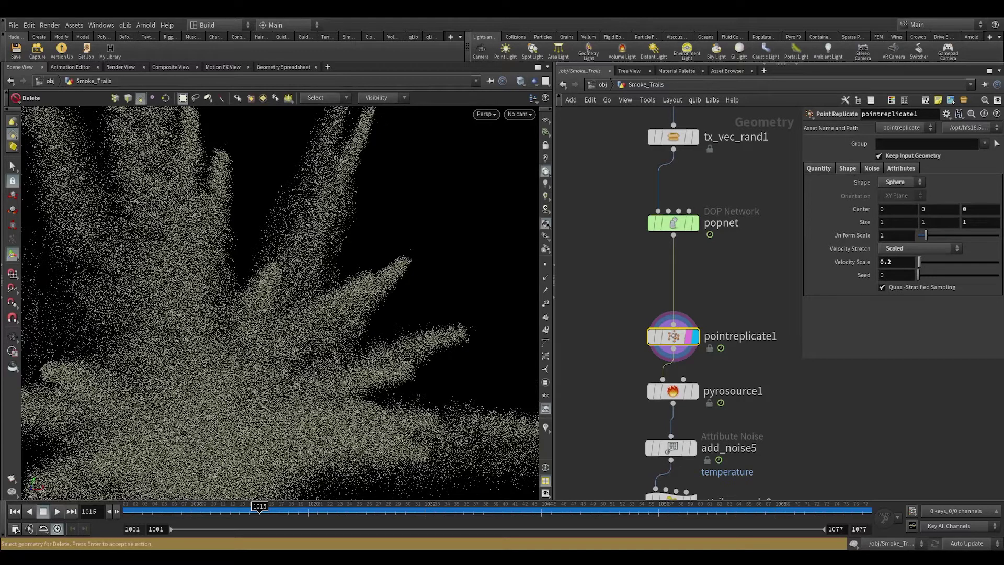
{"action": "left_click", "coordinate": [894, 248]}
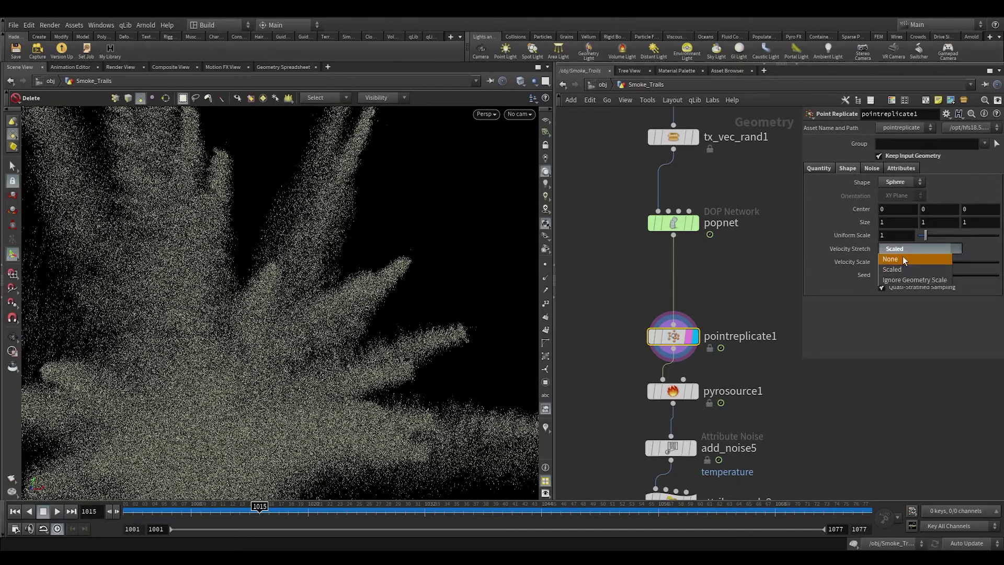
{"action": "left_click", "coordinate": [903, 259]}
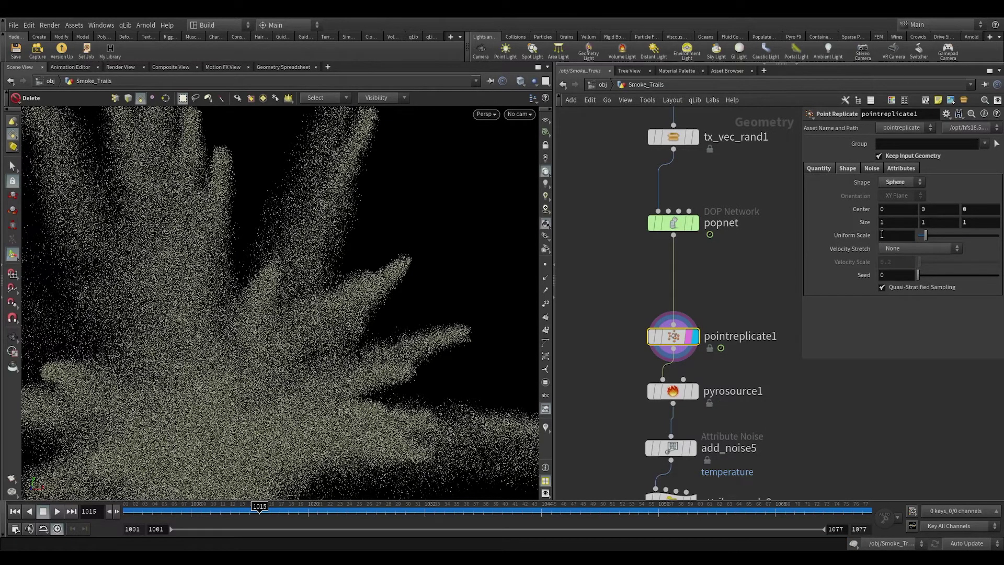
{"action": "left_click", "coordinate": [896, 235]}
{"action": "type", "text": "0.46"}
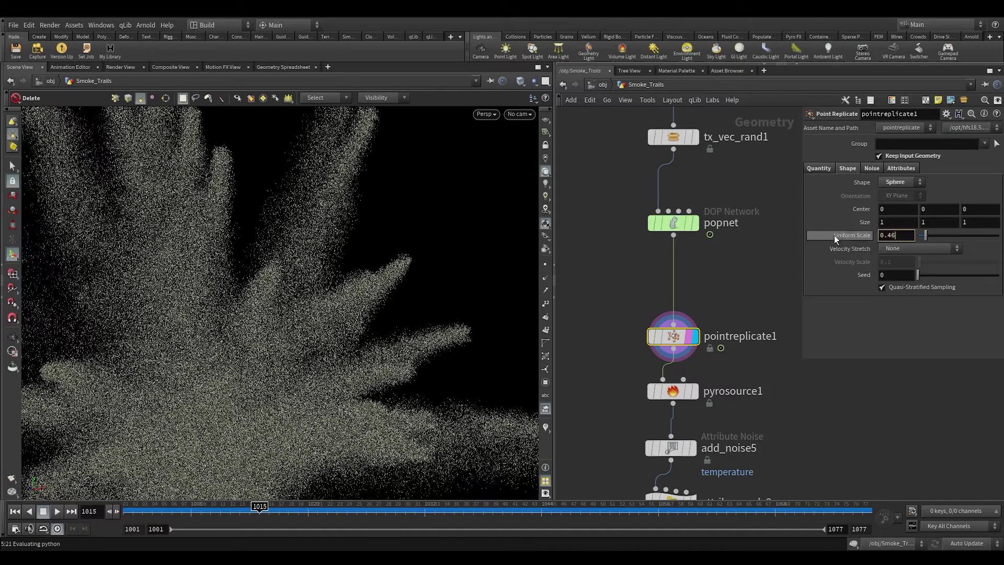
{"action": "key", "text": "Return"}
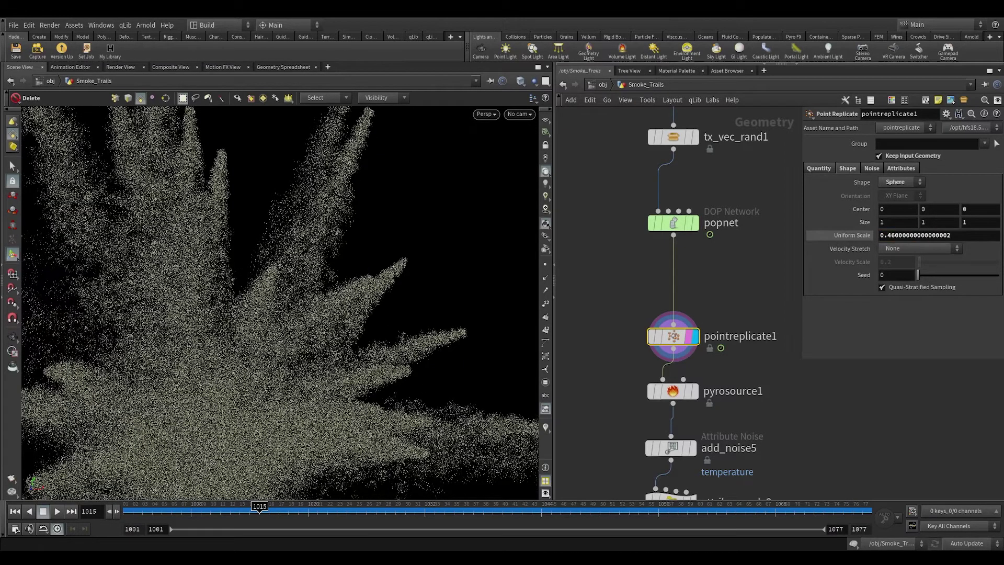
{"action": "left_click", "coordinate": [900, 168]}
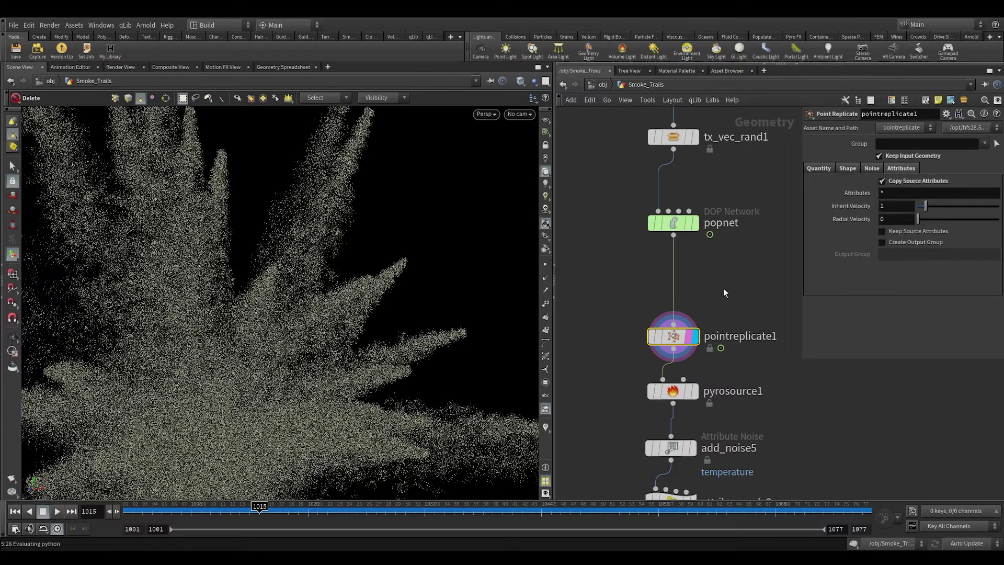
Remove the existing attributes from pyrosource1 and add a single Density attribute.
{"action": "middle_click_drag", "start_coordinate": [735, 382], "coordinate": [735, 265]}
{"action": "left_click", "coordinate": [679, 273]}
{"action": "left_click", "coordinate": [808, 251]}
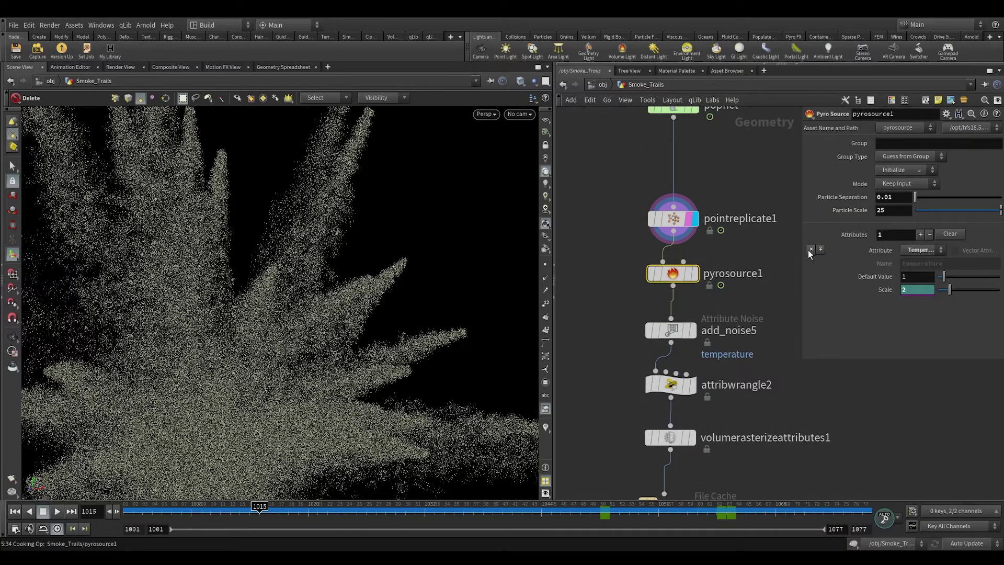
{"action": "left_click", "coordinate": [809, 250]}
{"action": "left_click", "coordinate": [920, 234]}
{"action": "left_click", "coordinate": [924, 250]}
{"action": "left_click", "coordinate": [927, 288]}
{"action": "scroll", "coordinate": [759, 259], "scroll_direction": "down", "scroll_amount": 2}
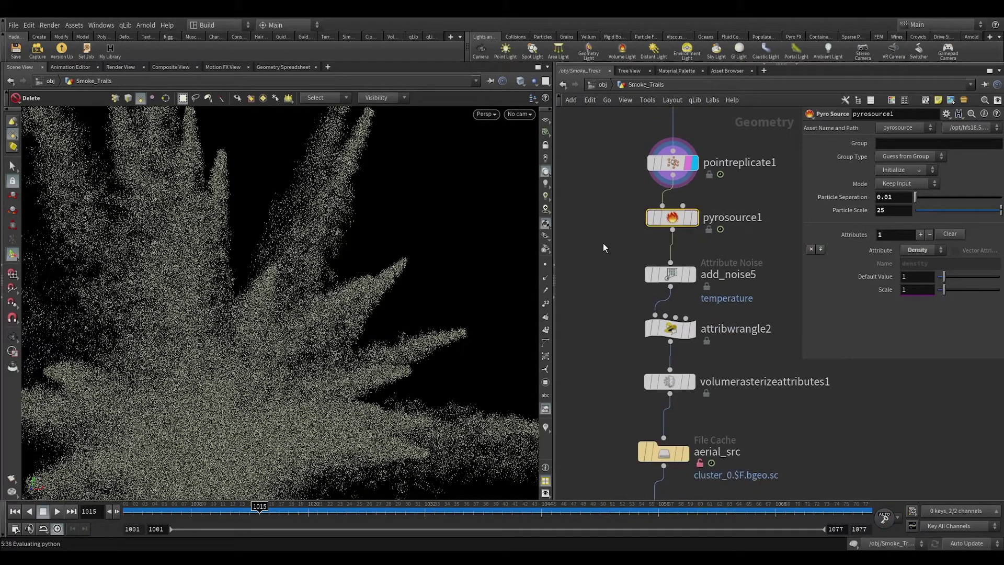
Preview the results of add_noise5 and attribwrangle2, and delete attribwrangle2 from the chain.
{"action": "left_click", "coordinate": [670, 274]}
{"action": "left_click", "coordinate": [691, 328]}
{"action": "left_click", "coordinate": [669, 274]}
{"action": "left_click", "coordinate": [669, 328]}
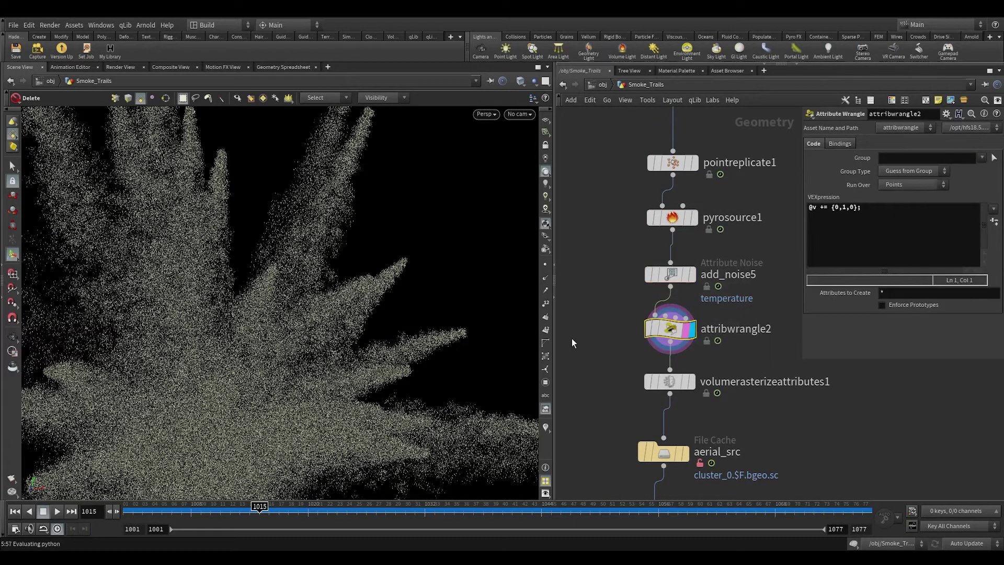
{"action": "key", "text": "Delete"}
Display volumerasterizeattributes1 and add density to its rasterized attributes.
{"action": "left_click", "coordinate": [690, 381]}
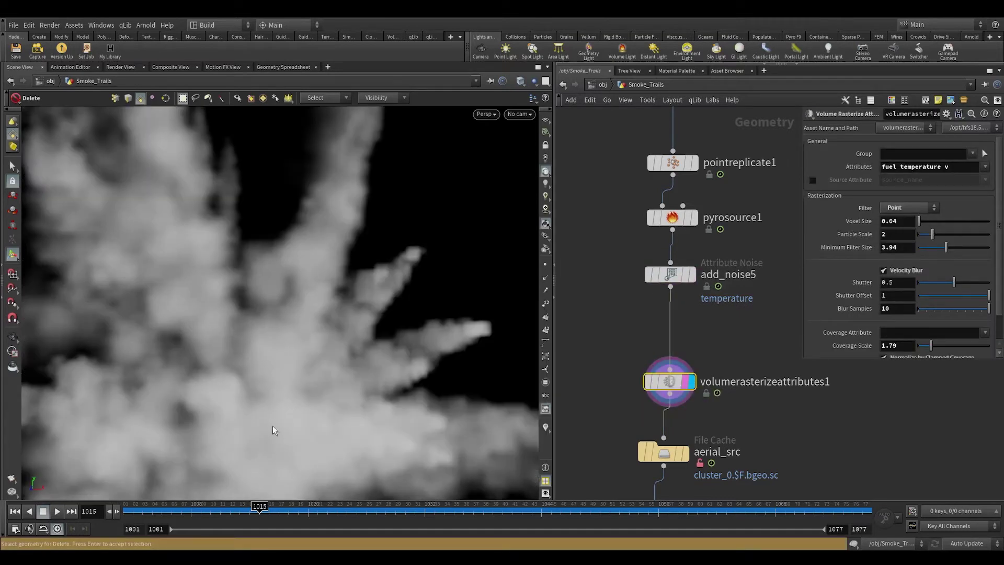
{"action": "right_click_drag", "start_coordinate": [347, 244], "coordinate": [298, 250], "text": "alt"}
{"action": "left_click_drag", "start_coordinate": [365, 240], "coordinate": [517, 222], "text": "alt"}
{"action": "left_click", "coordinate": [984, 168]}
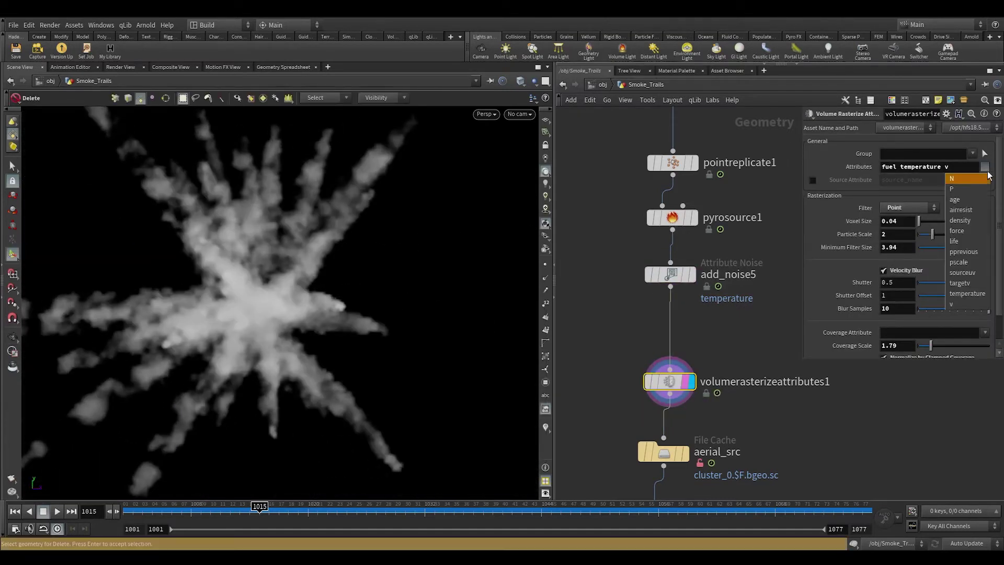
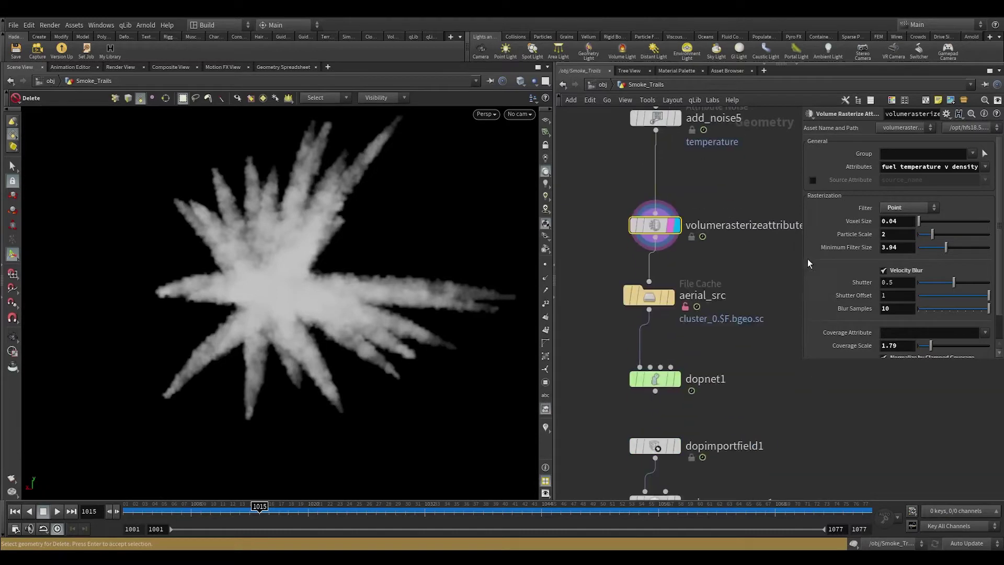
Save the aerial_src File Cache to disk for frames 1001 to 1077 and display the cached source.
{"action": "left_click_drag", "start_coordinate": [608, 263], "coordinate": [724, 316]}
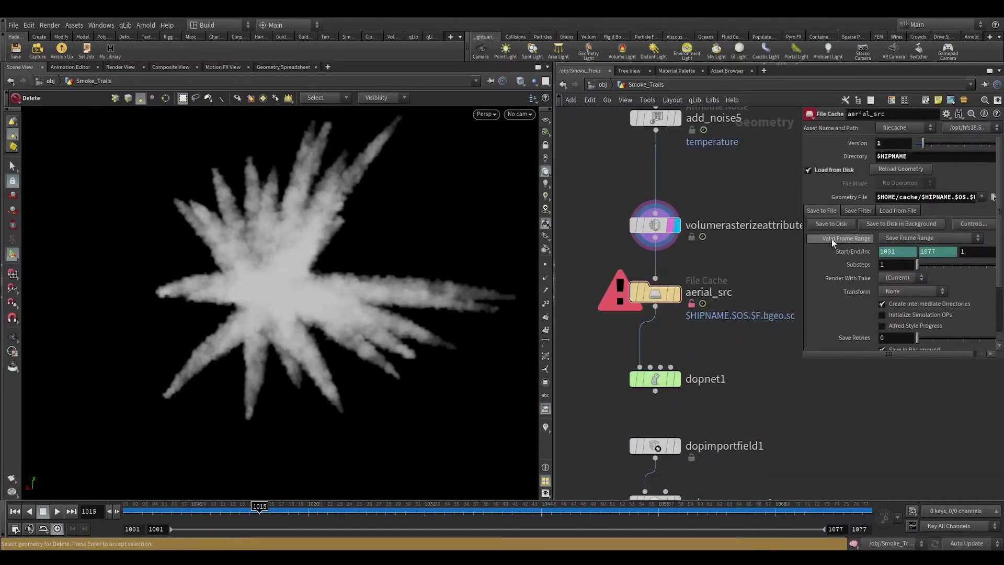
{"action": "left_click", "coordinate": [831, 224]}
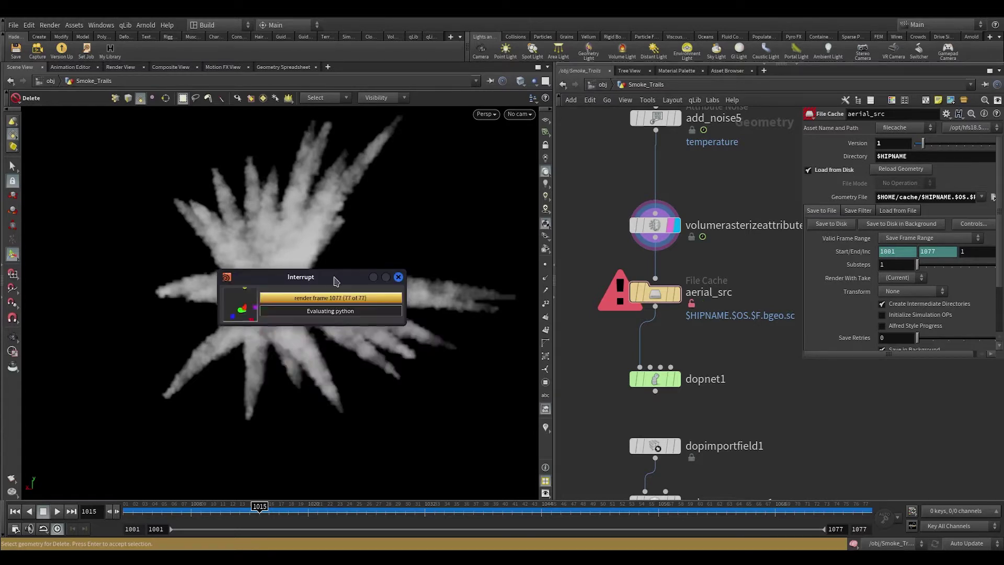
{"action": "left_click_drag", "start_coordinate": [361, 275], "coordinate": [460, 226]}
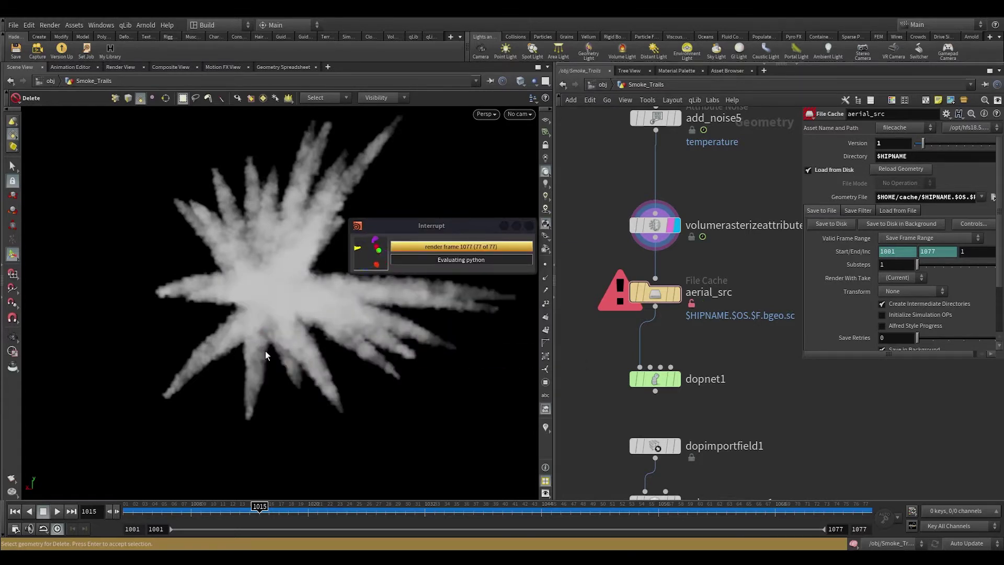
{"action": "key", "text": "Escape"}
{"action": "left_click", "coordinate": [679, 297]}
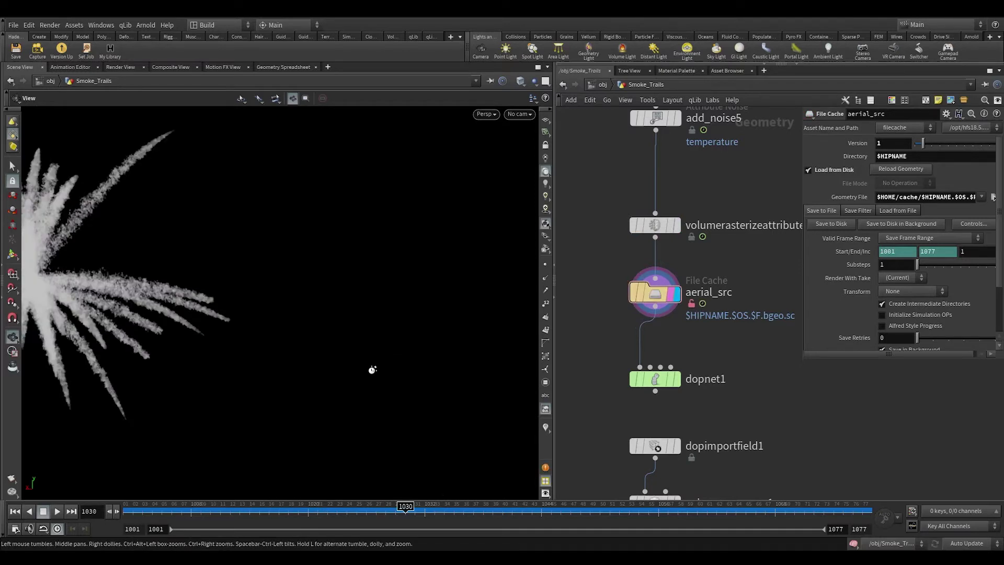
Inspect the cached smoke trail source volume up close and from a distance.
{"action": "middle_click_drag", "start_coordinate": [185, 290], "coordinate": [519, 311]}
{"action": "right_click_drag", "start_coordinate": [250, 310], "coordinate": [213, 188]}
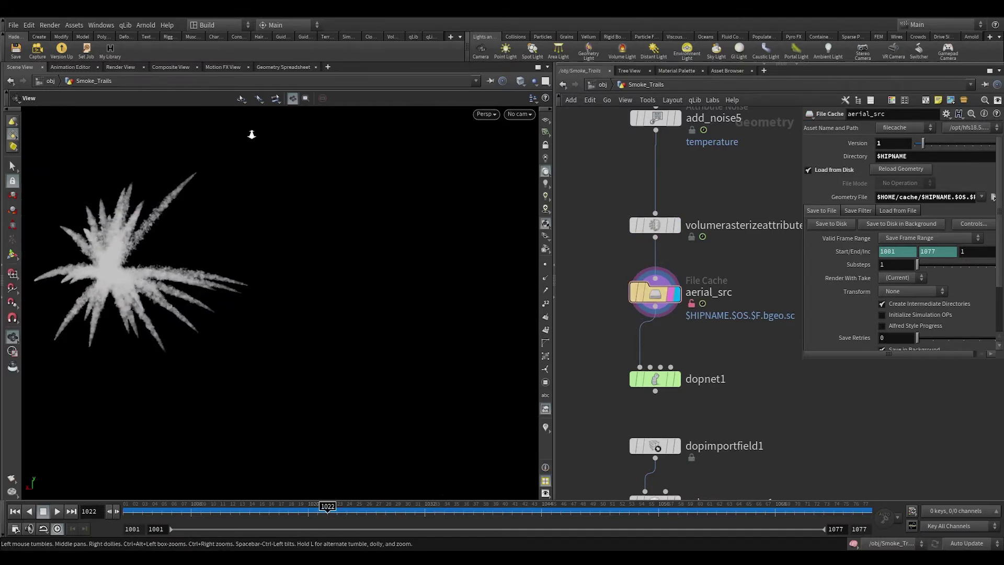
{"action": "middle_click_drag", "start_coordinate": [322, 249], "coordinate": [356, 252]}
{"action": "right_click_drag", "start_coordinate": [357, 252], "coordinate": [497, 0]}
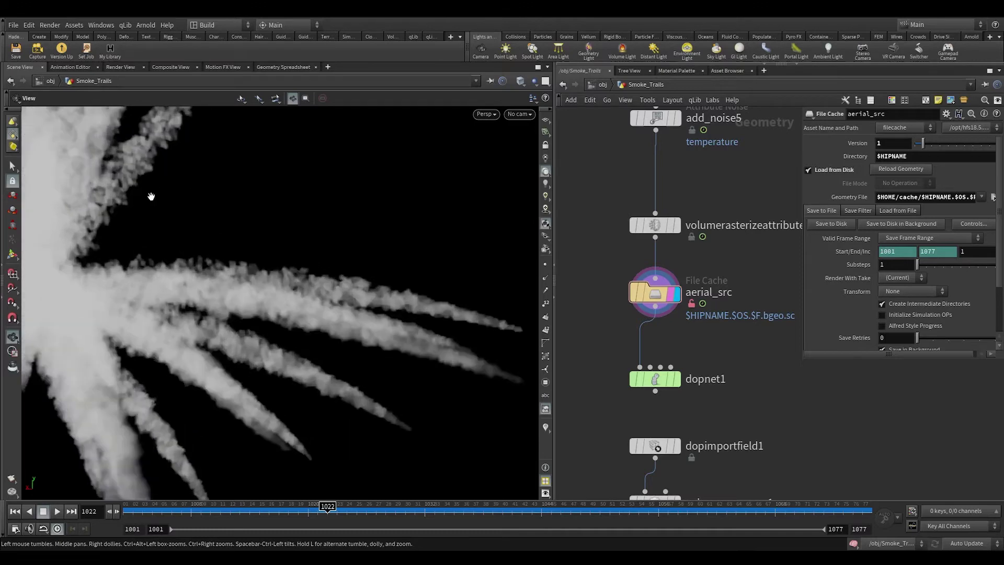
{"action": "middle_click_drag", "start_coordinate": [150, 195], "coordinate": [392, 215]}
{"action": "right_click_drag", "start_coordinate": [397, 217], "coordinate": [306, 378]}
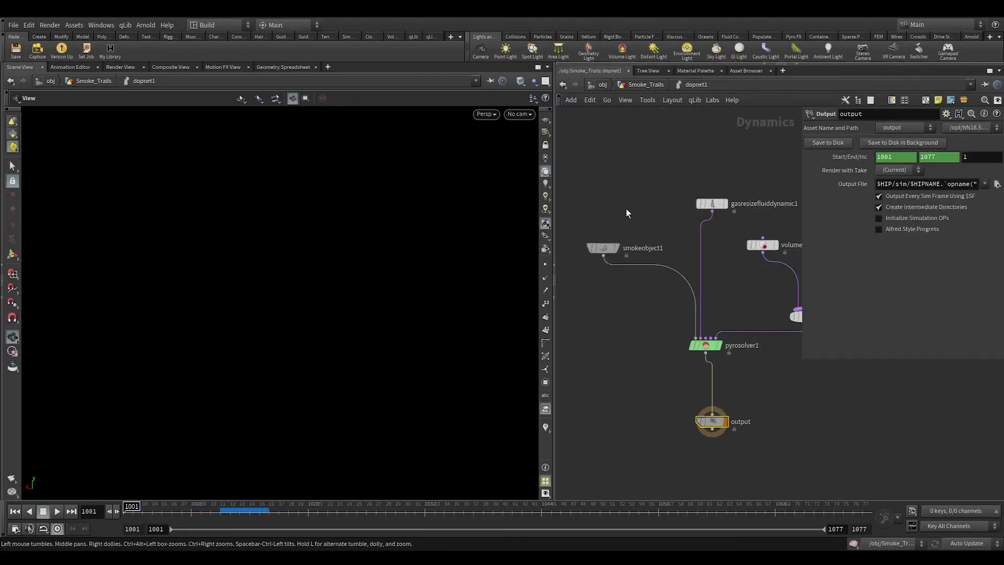
Examine the nodes feeding pyrosolver1 inside dopnet1, from gaswind1 back to the volume source.
{"action": "scroll", "coordinate": [625, 243], "scroll_direction": "down", "scroll_amount": 4}
{"action": "middle_click_drag", "start_coordinate": [632, 260], "coordinate": [554, 260]}
{"action": "left_click_drag", "start_coordinate": [222, 512], "coordinate": [230, 511]}
{"action": "scroll", "coordinate": [680, 293], "scroll_direction": "up", "scroll_amount": 7}
{"action": "middle_click_drag", "start_coordinate": [764, 263], "coordinate": [724, 359]}
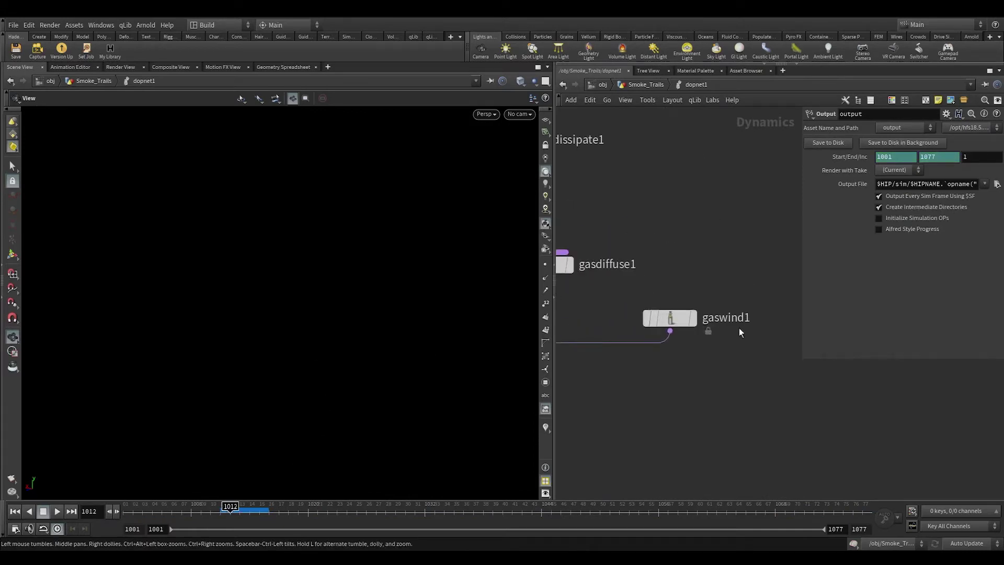
{"action": "left_click_drag", "start_coordinate": [772, 254], "coordinate": [640, 411]}
{"action": "scroll", "coordinate": [750, 342], "scroll_direction": "down", "scroll_amount": 1}
{"action": "middle_click_drag", "start_coordinate": [749, 342], "coordinate": [846, 405]}
{"action": "middle_click_drag", "start_coordinate": [578, 265], "coordinate": [751, 224]}
Remove the fuel operation from volumesource1, keeping the temperature and velocity operations.
{"action": "left_click", "coordinate": [679, 283]}
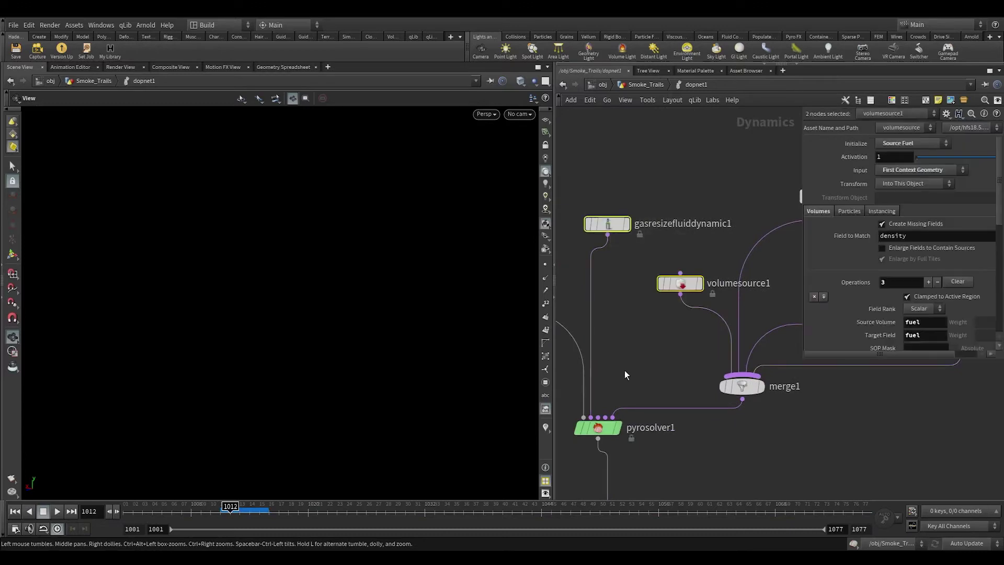
{"action": "middle_click_drag", "start_coordinate": [736, 316], "coordinate": [670, 321]}
{"action": "scroll", "coordinate": [842, 289], "scroll_direction": "down", "scroll_amount": 3}
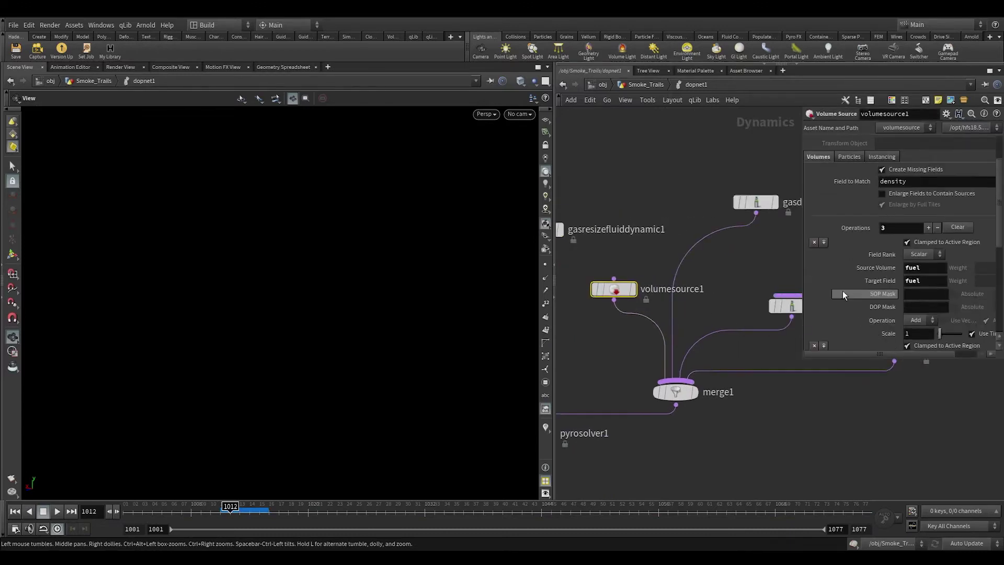
{"action": "left_click_drag", "start_coordinate": [930, 360], "coordinate": [931, 492]}
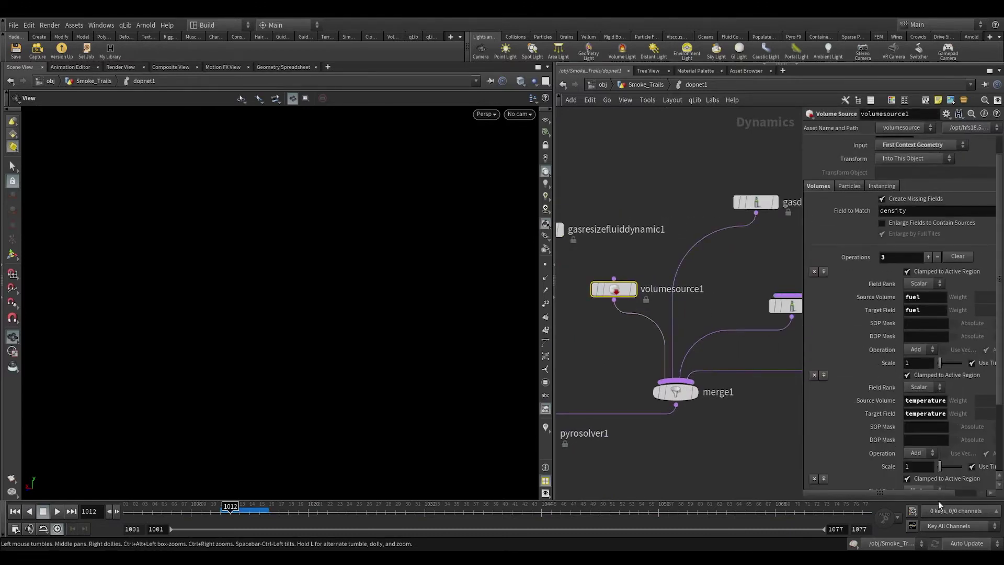
{"action": "scroll", "coordinate": [809, 271], "scroll_direction": "up", "scroll_amount": 2}
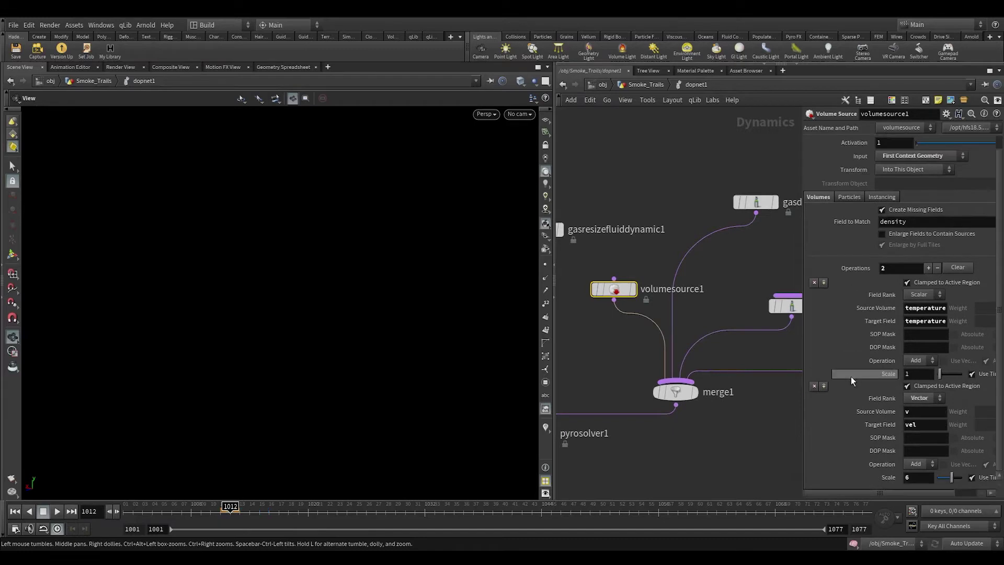
Reset the velocity operation's scale to 1 in volumesource1 and add a scalar operation with source volume density and target field density.
{"action": "middle_click", "coordinate": [853, 477], "text": "ctrl"}
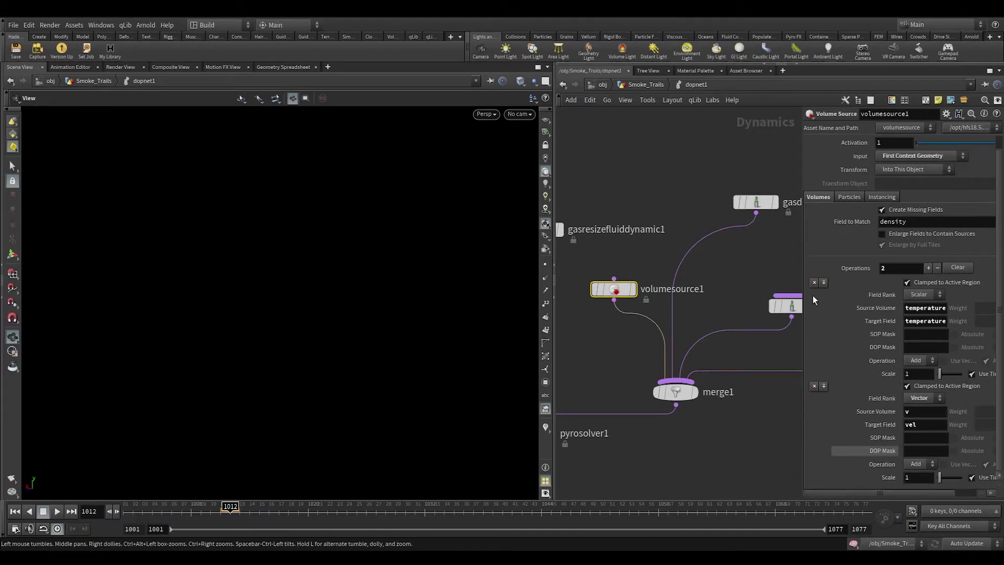
{"action": "left_click", "coordinate": [823, 283]}
{"action": "left_click", "coordinate": [927, 204]}
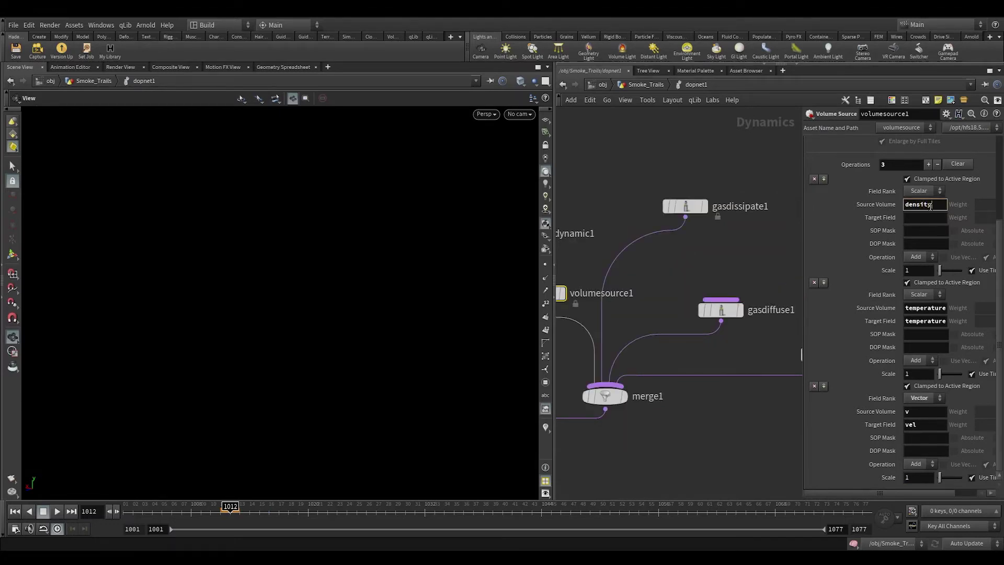
{"action": "key", "text": "Tab"}
{"action": "left_click", "coordinate": [929, 208]}
{"action": "key", "text": "ctrl+v"}
{"action": "left_click", "coordinate": [926, 214]}
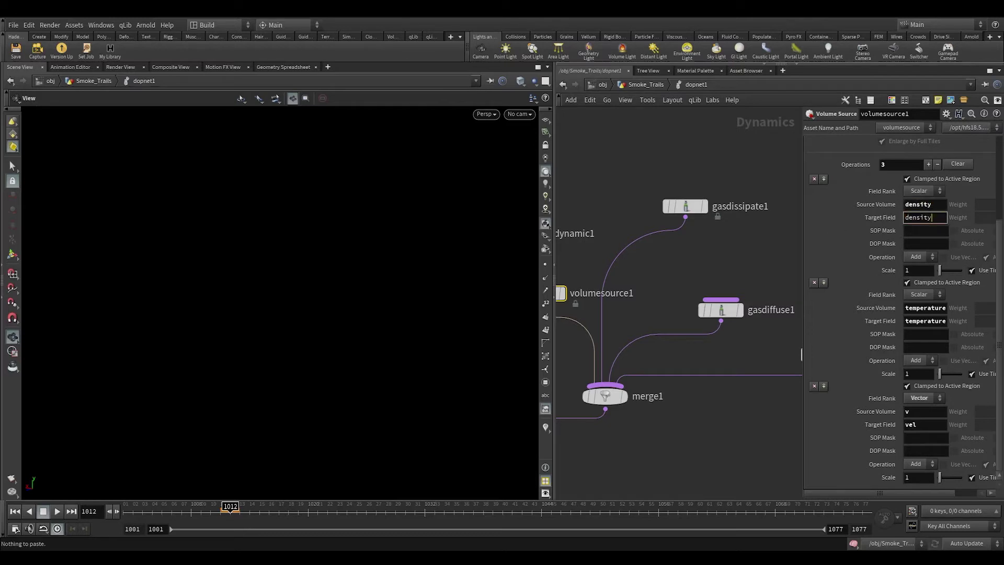
{"action": "key", "text": "Return"}
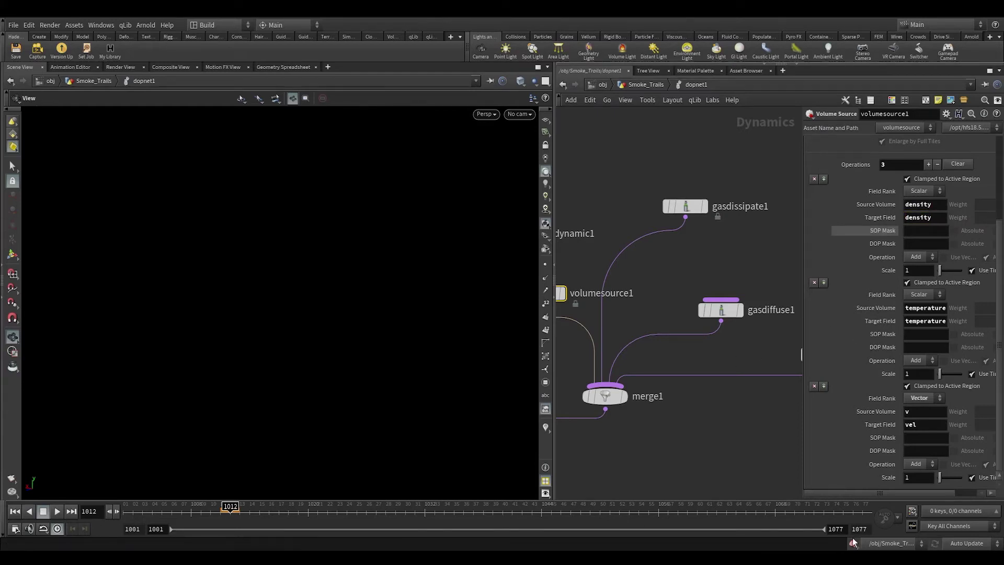
Keyframe the density operation's scale at 1 on frame 1025 and at 0 on frame 1035.
{"action": "left_click", "coordinate": [391, 512]}
{"action": "left_click_drag", "start_coordinate": [407, 513], "coordinate": [353, 512]}
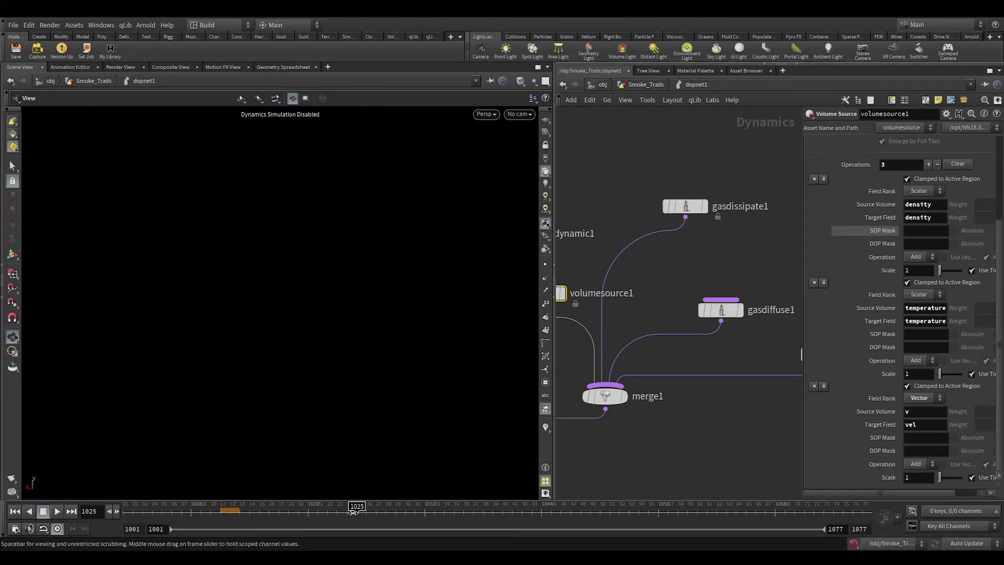
{"action": "left_click", "coordinate": [918, 269], "text": "alt"}
{"action": "mouse_move", "coordinate": [452, 511]}
{"action": "left_mouse_down"}
{"action": "mouse_move", "coordinate": [465, 513]}
{"action": "mouse_move", "coordinate": [453, 511]}
{"action": "left_mouse_up"}
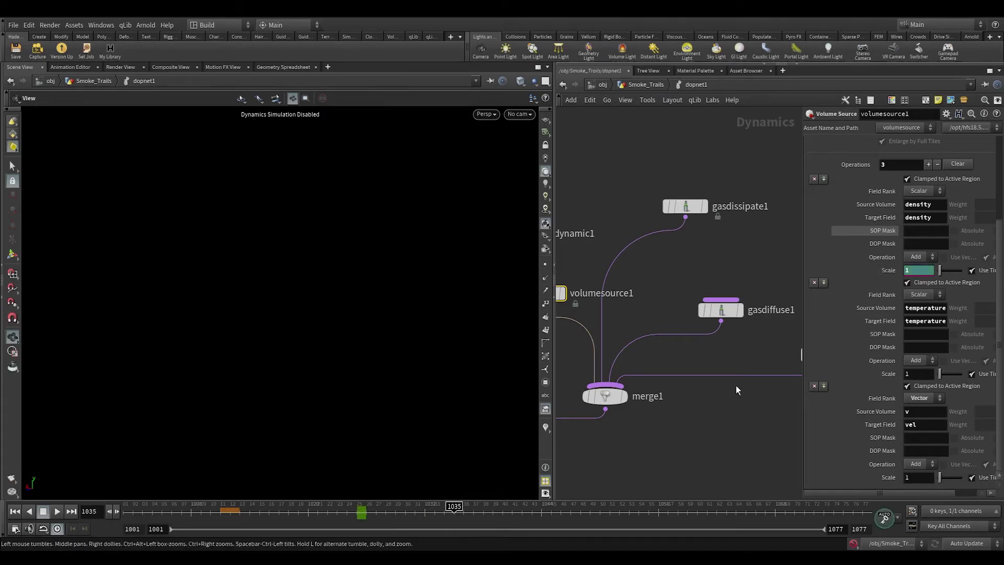
{"action": "left_click_drag", "start_coordinate": [939, 270], "coordinate": [884, 269]}
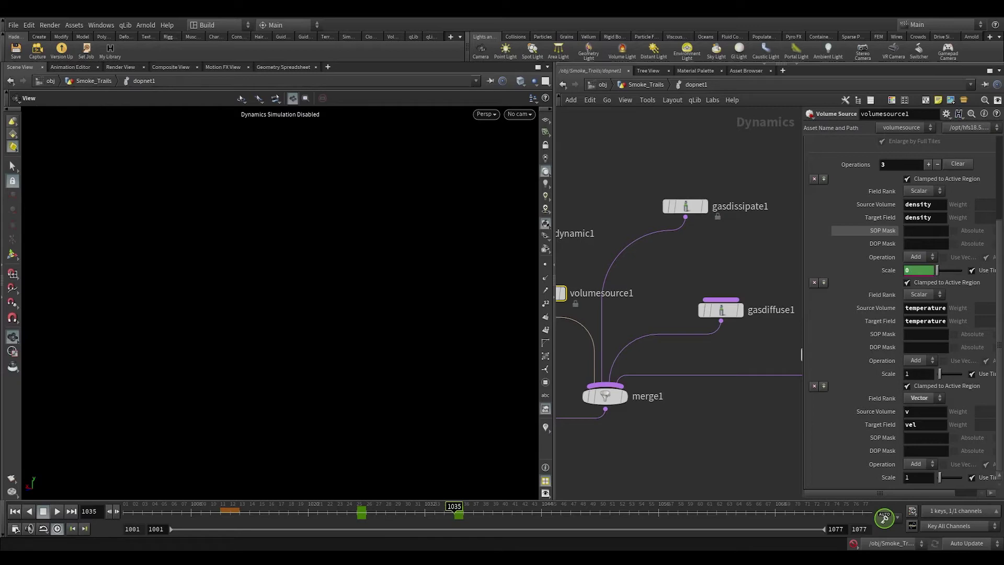
Move the output node and pyrosolver1 lower in the DOP network, placing them close together.
{"action": "scroll", "coordinate": [751, 384], "scroll_direction": "down", "scroll_amount": 3}
{"action": "middle_click_drag", "start_coordinate": [755, 404], "coordinate": [896, 207]}
{"action": "scroll", "coordinate": [661, 284], "scroll_direction": "up", "scroll_amount": 3}
{"action": "middle_click_drag", "start_coordinate": [699, 299], "coordinate": [616, 377]}
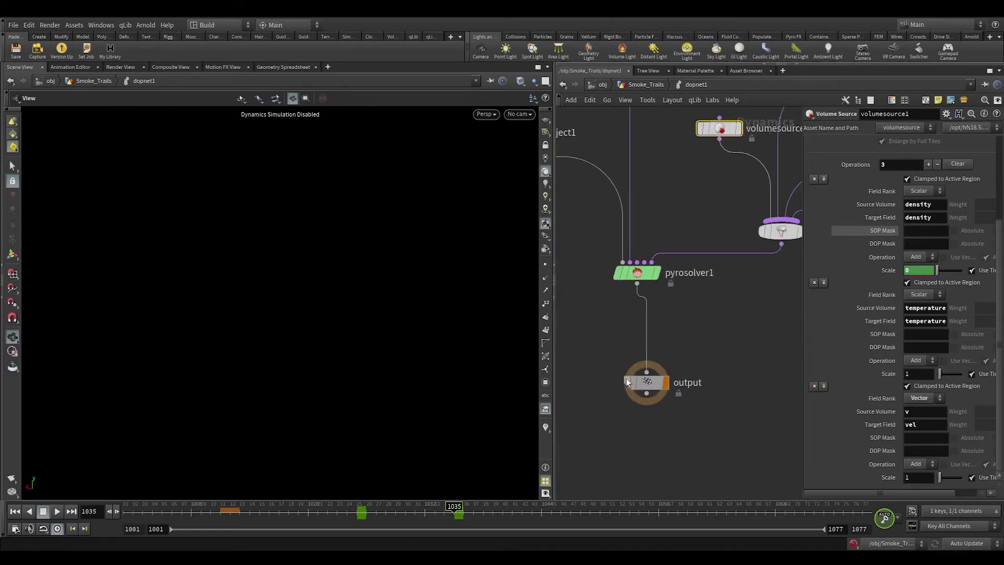
{"action": "left_click_drag", "start_coordinate": [640, 379], "coordinate": [617, 410]}
{"action": "left_click_drag", "start_coordinate": [646, 272], "coordinate": [633, 368]}
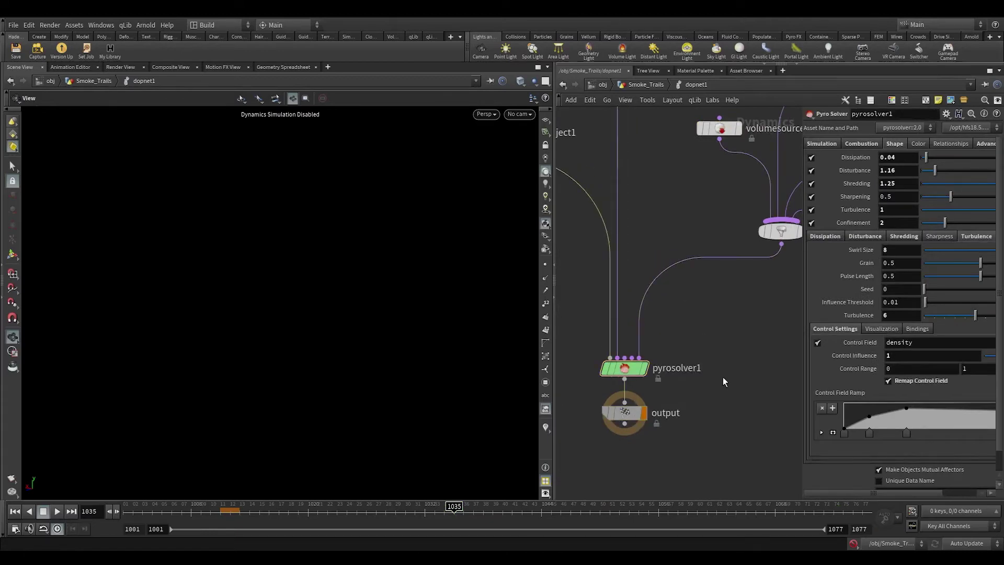
{"action": "scroll", "coordinate": [719, 374], "scroll_direction": "down", "scroll_amount": 3}
{"action": "middle_click_drag", "start_coordinate": [709, 290], "coordinate": [686, 375]}
{"action": "middle_click_drag", "start_coordinate": [587, 380], "coordinate": [676, 284]}
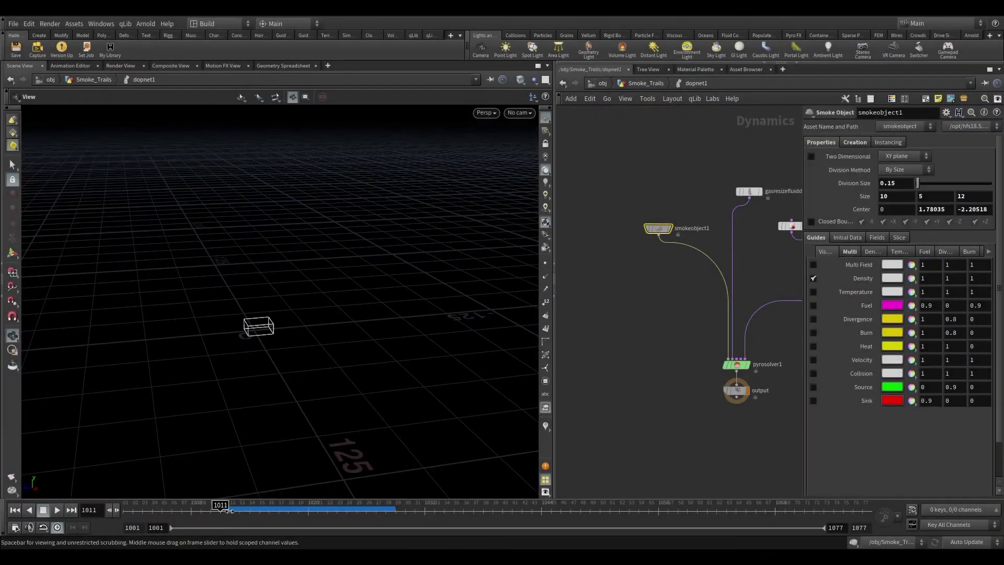
Return to frame 1011 and frame the smoke container to examine it from different angles.
{"action": "mouse_move", "coordinate": [229, 510]}
{"action": "left_mouse_down"}
{"action": "mouse_move", "coordinate": [273, 510]}
{"action": "mouse_move", "coordinate": [220, 510]}
{"action": "left_mouse_up"}
{"action": "key", "text": "space+g"}
{"action": "left_click_drag", "start_coordinate": [269, 374], "coordinate": [387, 314]}
{"action": "scroll", "coordinate": [709, 303], "scroll_direction": "down", "scroll_amount": 3}
{"action": "middle_click_drag", "start_coordinate": [707, 304], "coordinate": [679, 325]}
{"action": "left_click_drag", "start_coordinate": [309, 351], "coordinate": [372, 359]}
Review the settings of the nodes feeding pyrosolver1, including gaswind1 and volumesource1.
{"action": "left_click_drag", "start_coordinate": [637, 206], "coordinate": [723, 313]}
{"action": "left_click_drag", "start_coordinate": [630, 297], "coordinate": [679, 181]}
{"action": "middle_click_drag", "start_coordinate": [774, 301], "coordinate": [612, 300]}
{"action": "scroll", "coordinate": [676, 292], "scroll_direction": "up", "scroll_amount": 3}
{"action": "left_click_drag", "start_coordinate": [746, 249], "coordinate": [667, 345]}
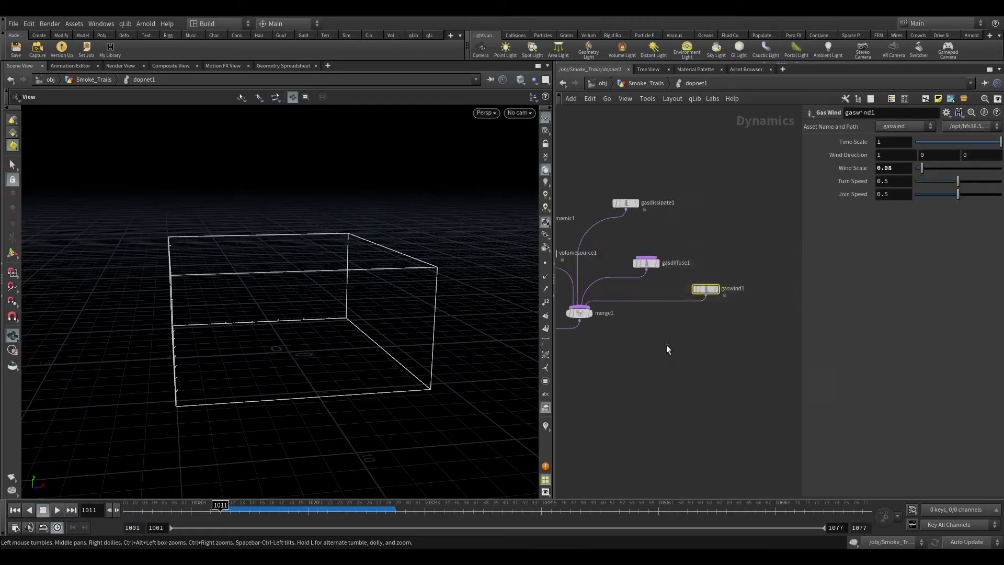
{"action": "middle_click_drag", "start_coordinate": [617, 313], "coordinate": [765, 369]}
{"action": "left_click_drag", "start_coordinate": [672, 251], "coordinate": [715, 353]}
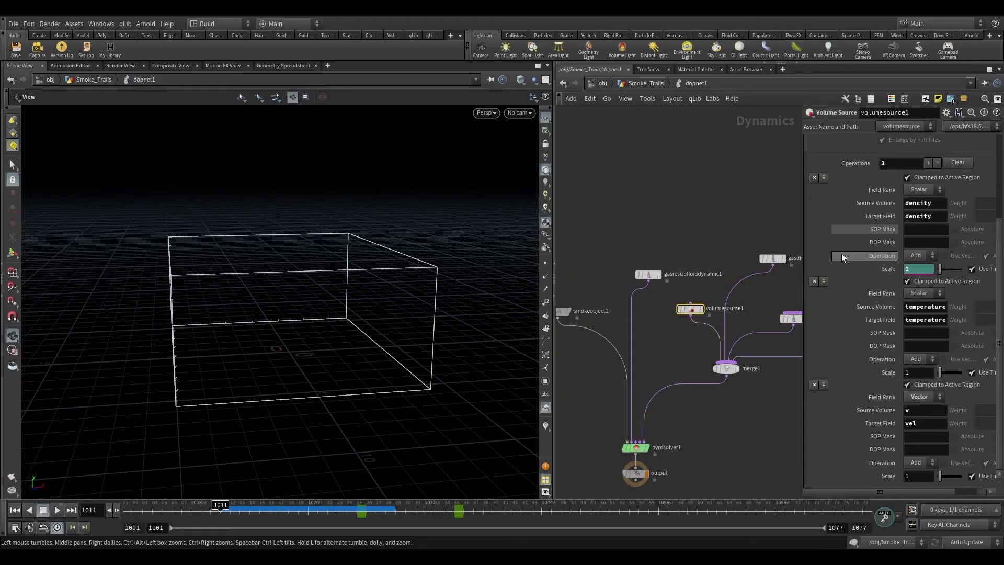
{"action": "scroll", "coordinate": [836, 263], "scroll_direction": "up", "scroll_amount": 5}
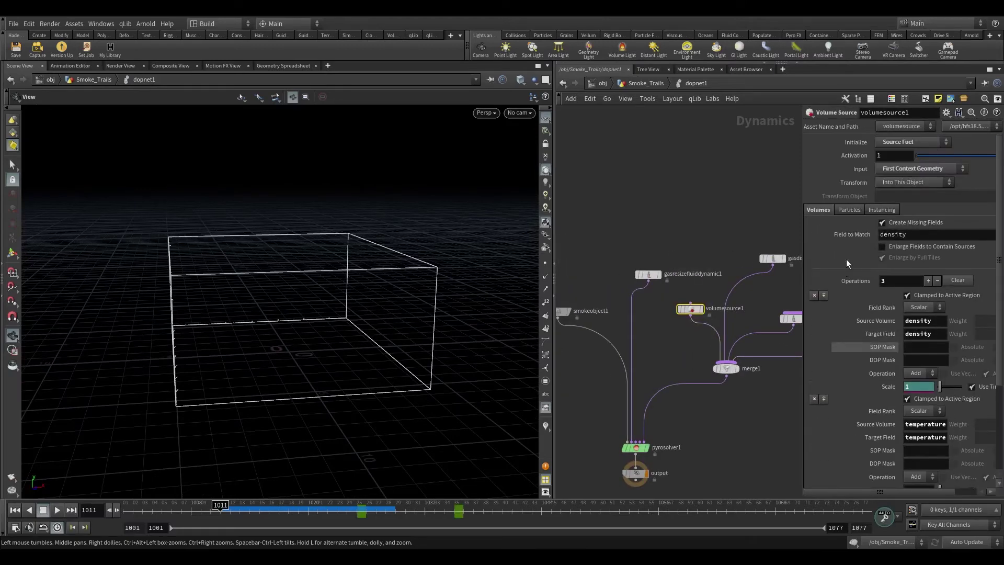
Reset the simulation on dopnet1 and recook it from frame 1011 to about frame 1025.
{"action": "left_click", "coordinate": [646, 84]}
{"action": "scroll", "coordinate": [681, 359], "scroll_direction": "up", "scroll_amount": 3}
{"action": "left_click", "coordinate": [690, 351]}
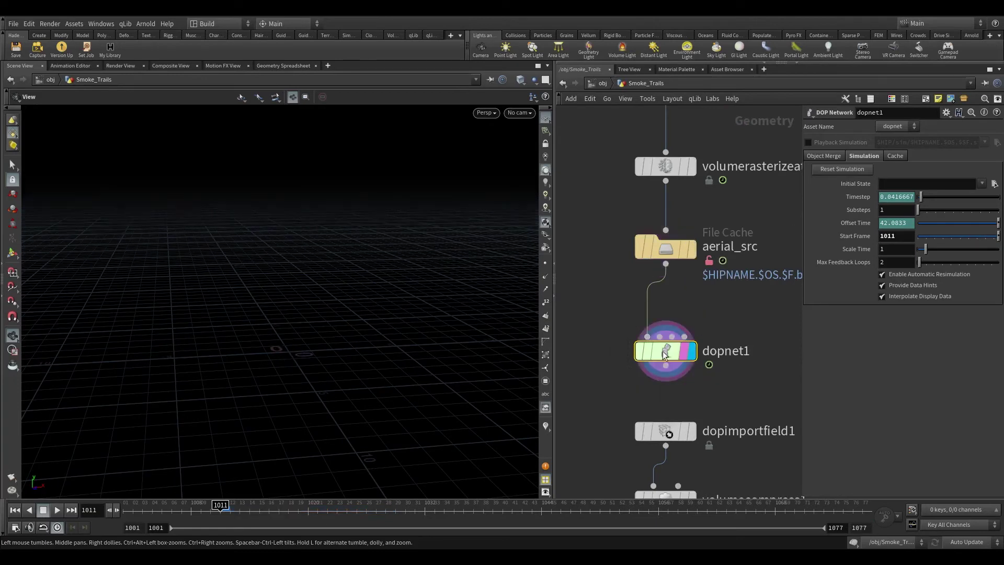
{"action": "left_click", "coordinate": [828, 174]}
{"action": "left_click_drag", "start_coordinate": [222, 506], "coordinate": [351, 505]}
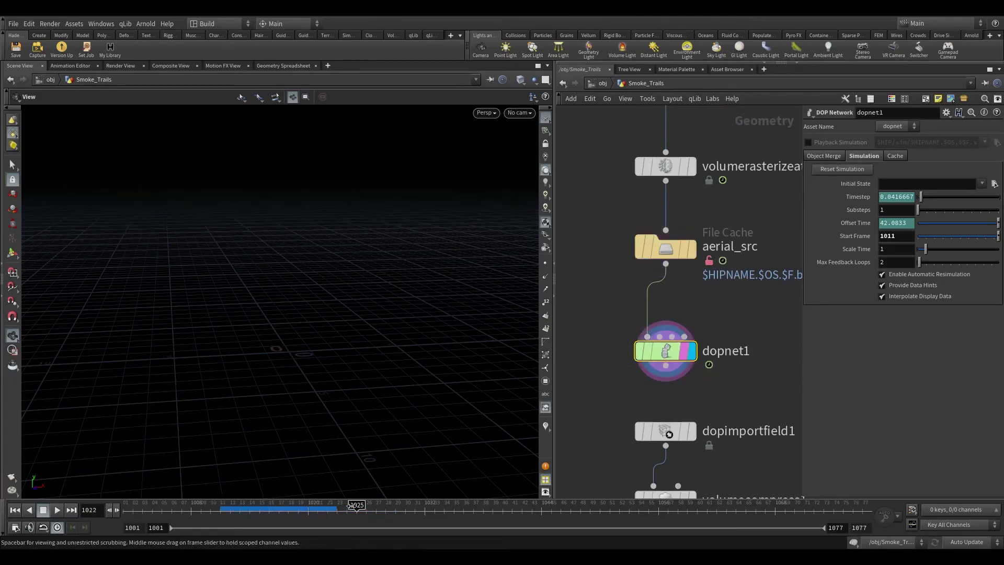
{"action": "left_click", "coordinate": [268, 505]}
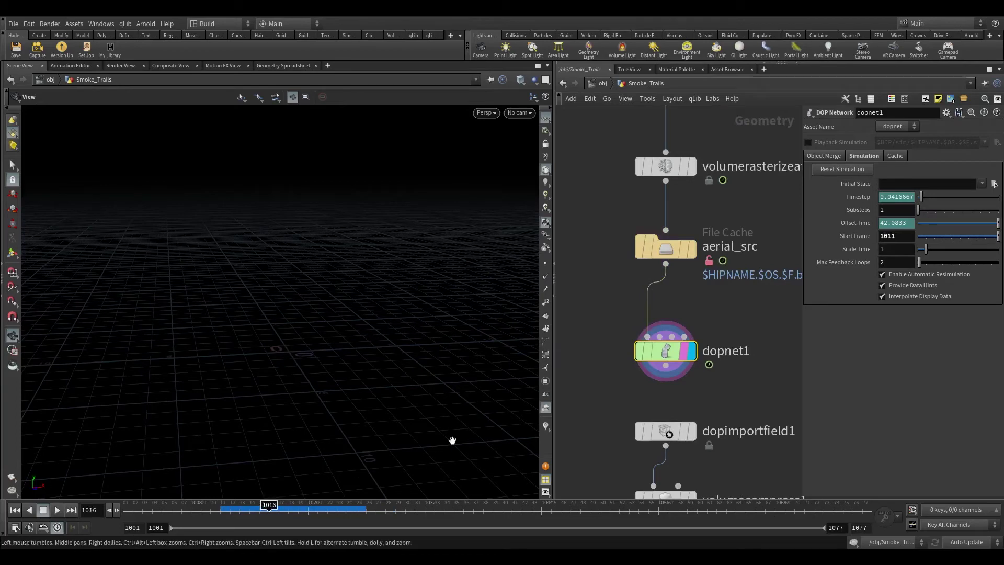
Play the smoke simulation inside dopnet1 from its first frames and stop at frame 1037.
{"action": "double_click", "coordinate": [665, 352]}
{"action": "middle_click_drag", "start_coordinate": [635, 340], "coordinate": [717, 298]}
{"action": "left_click_drag", "start_coordinate": [335, 418], "coordinate": [287, 385]}
{"action": "mouse_move", "coordinate": [254, 506]}
{"action": "left_mouse_down"}
{"action": "mouse_move", "coordinate": [363, 506]}
{"action": "mouse_move", "coordinate": [235, 507]}
{"action": "left_mouse_up"}
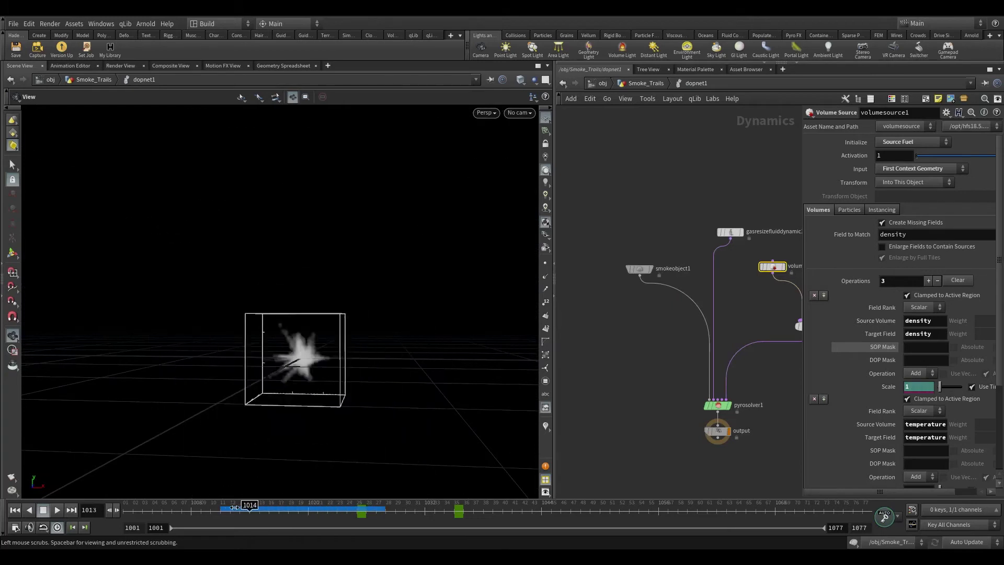
{"action": "left_click", "coordinate": [57, 510]}
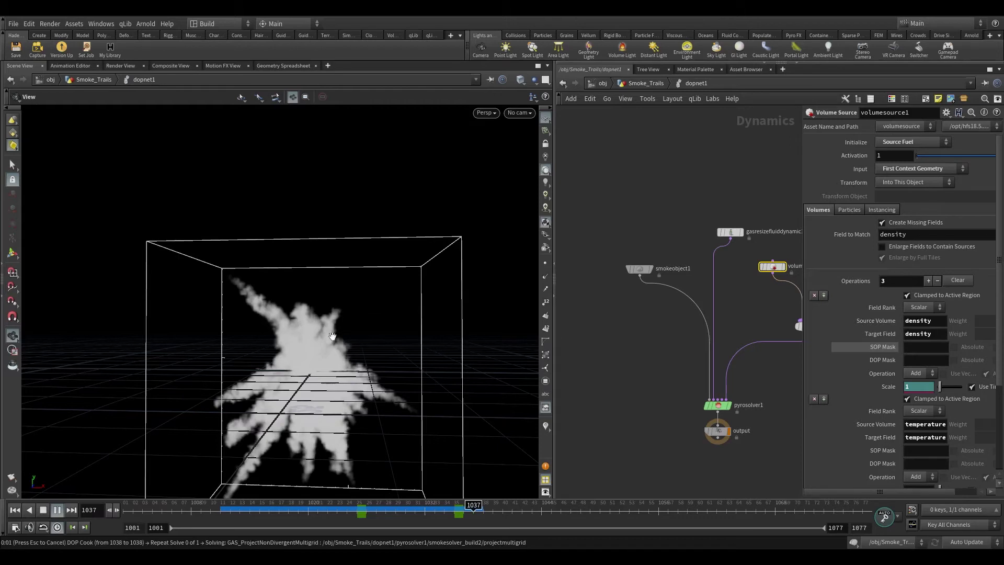
{"action": "key", "text": "Escape"}
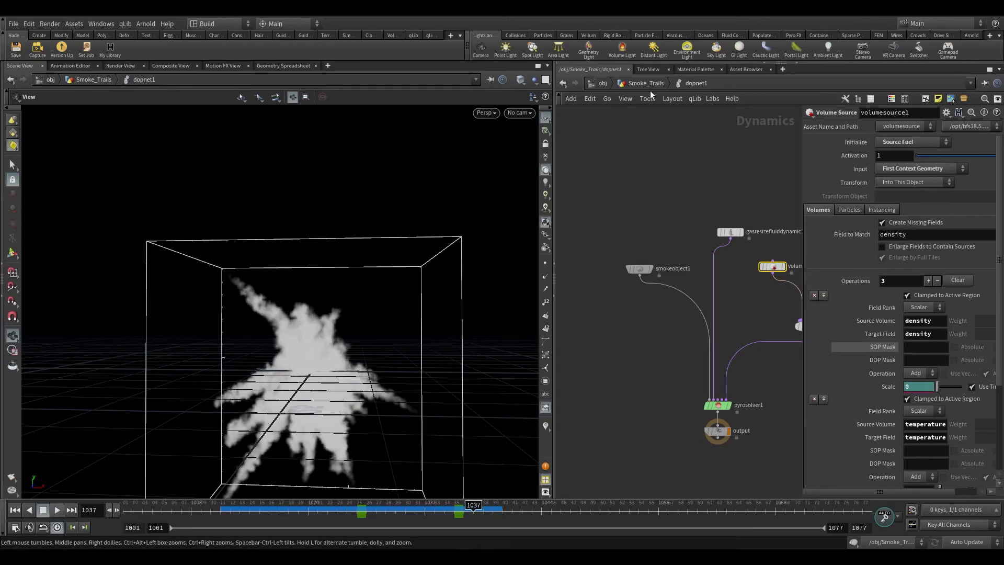
Display dopimportfield1 in the Smoke_Trails geometry network.
{"action": "left_click", "coordinate": [646, 84]}
{"action": "middle_click_drag", "start_coordinate": [709, 468], "coordinate": [709, 318]}
{"action": "left_click", "coordinate": [679, 285]}
{"action": "left_click", "coordinate": [689, 279]}
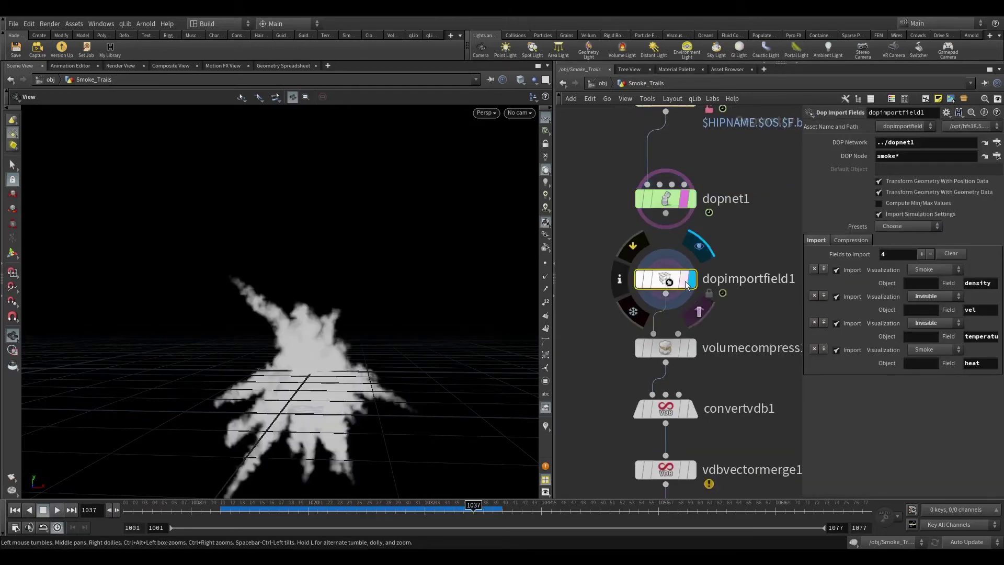
Play the imported smoke fields and advance to frame 1052, checking the trails from different angles.
{"action": "left_click_drag", "start_coordinate": [517, 222], "coordinate": [260, 508]}
{"action": "left_click", "coordinate": [55, 511]}
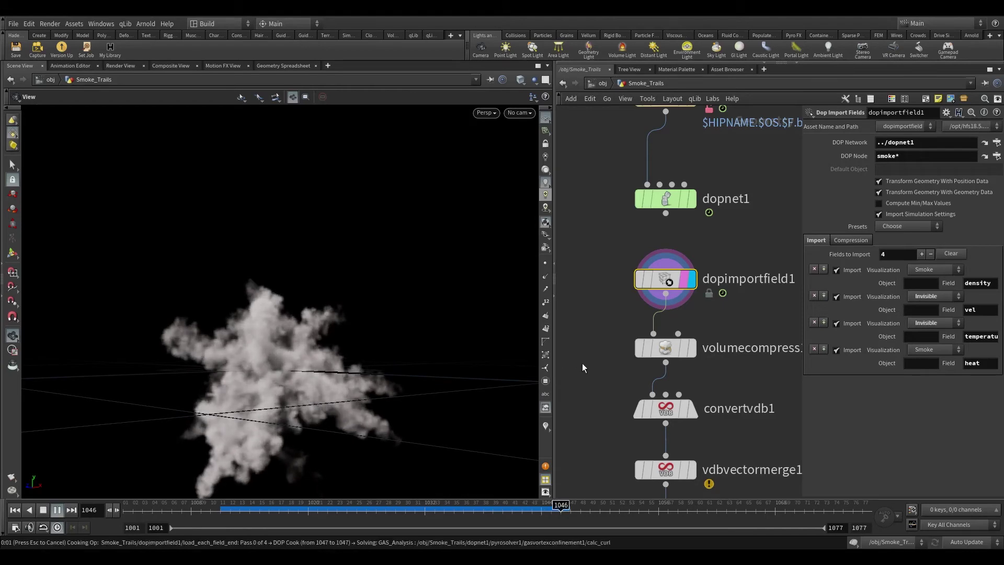
{"action": "left_click", "coordinate": [561, 510]}
{"action": "left_click_drag", "start_coordinate": [290, 388], "coordinate": [276, 437]}
{"action": "mouse_move", "coordinate": [454, 513]}
{"action": "left_mouse_down"}
{"action": "mouse_move", "coordinate": [375, 511]}
{"action": "mouse_move", "coordinate": [580, 510]}
{"action": "left_mouse_up"}
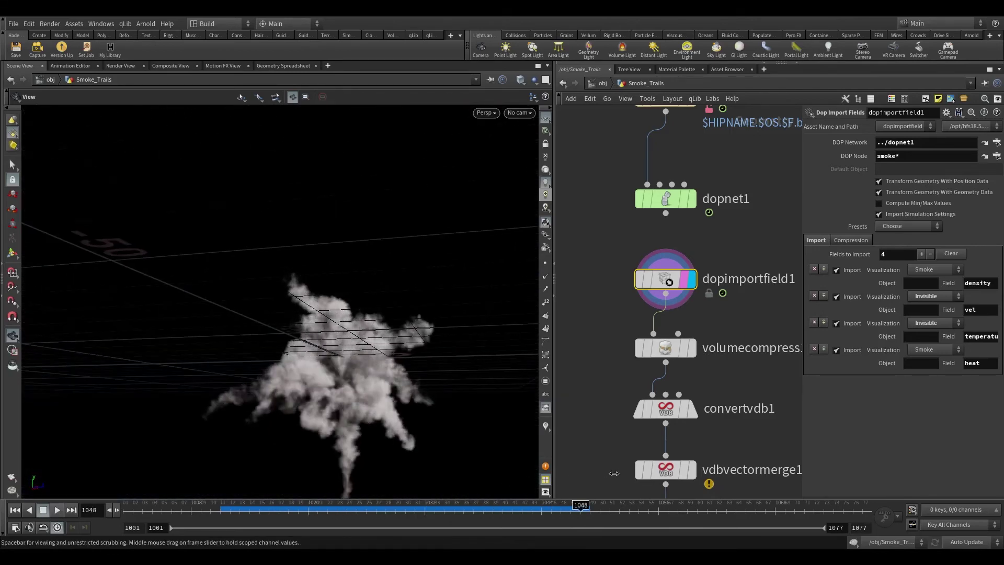
{"action": "key", "text": "Right"}
{"action": "key", "text": "Right"}
{"action": "key", "text": "Right"}
{"action": "key", "text": "Right"}
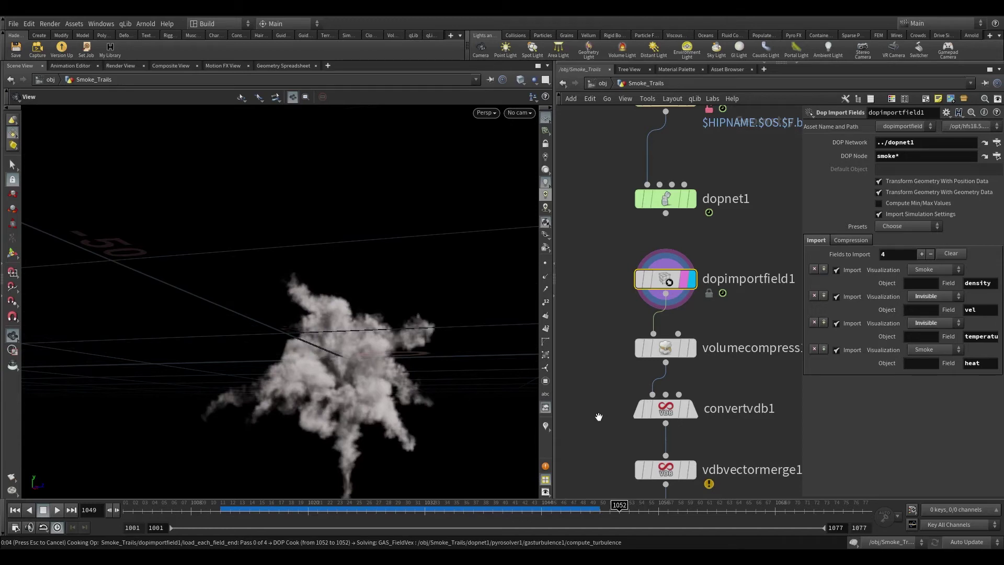
Display vdbvectormerge1 and view the converted smoke volume from another angle.
{"action": "middle_click_drag", "start_coordinate": [599, 417], "coordinate": [636, 212]}
{"action": "left_click", "coordinate": [727, 274]}
{"action": "left_click", "coordinate": [719, 269]}
{"action": "left_click_drag", "start_coordinate": [380, 348], "coordinate": [460, 334]}
Set the end frame of the FireBall_Sim File Cache to 1100 and display that node.
{"action": "left_click", "coordinate": [695, 331]}
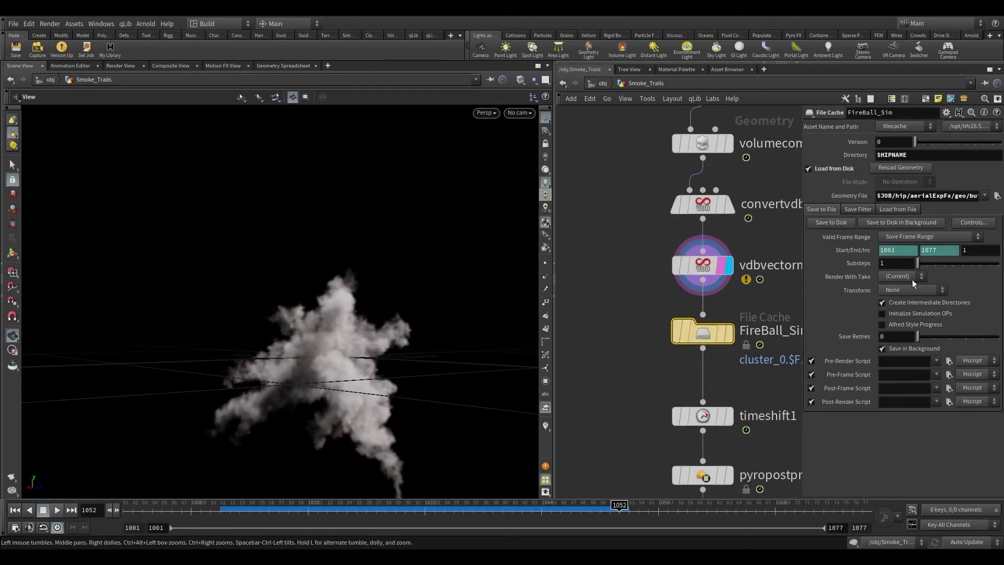
{"action": "left_click", "coordinate": [944, 250]}
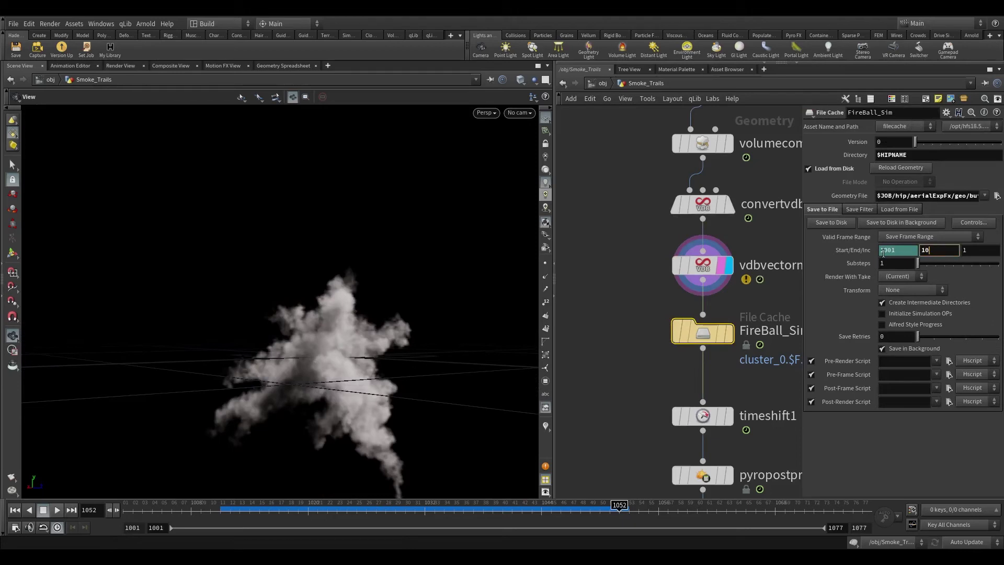
{"action": "key", "text": "Return"}
{"action": "left_click", "coordinate": [726, 331]}
Rename the FireBall_Sim File Cache node to smoke_trail_Sim.
{"action": "scroll", "coordinate": [690, 351], "scroll_direction": "up", "scroll_amount": 3}
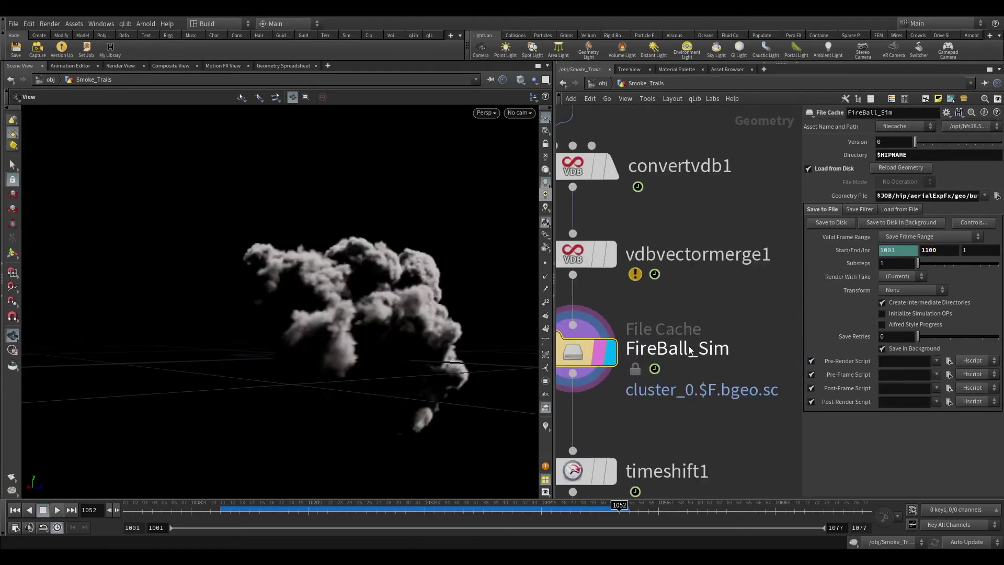
{"action": "double_click", "coordinate": [690, 351]}
{"action": "left_click_drag", "start_coordinate": [690, 351], "coordinate": [623, 354]}
{"action": "type", "text": "smoke_trail"}
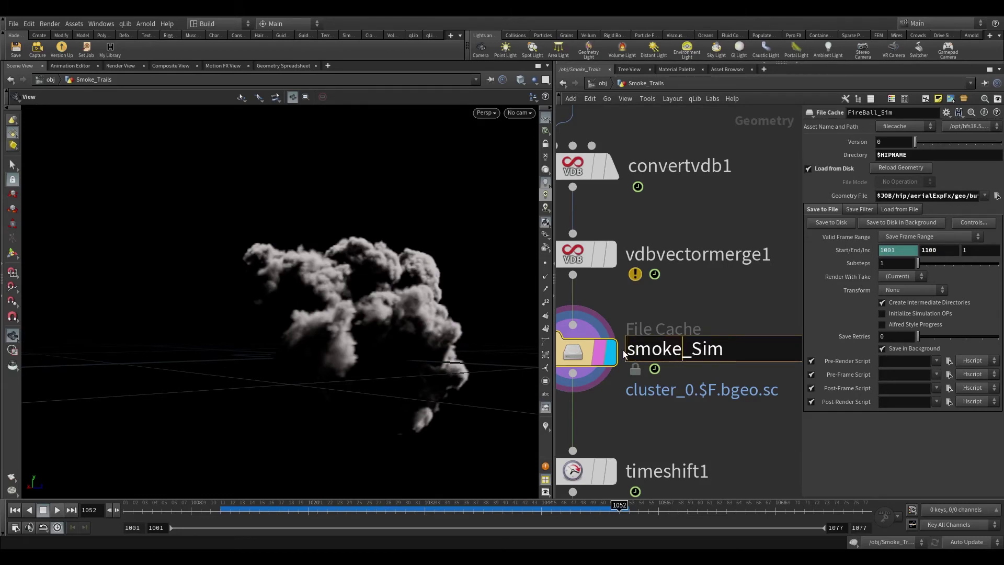
{"action": "key", "text": "Return"}
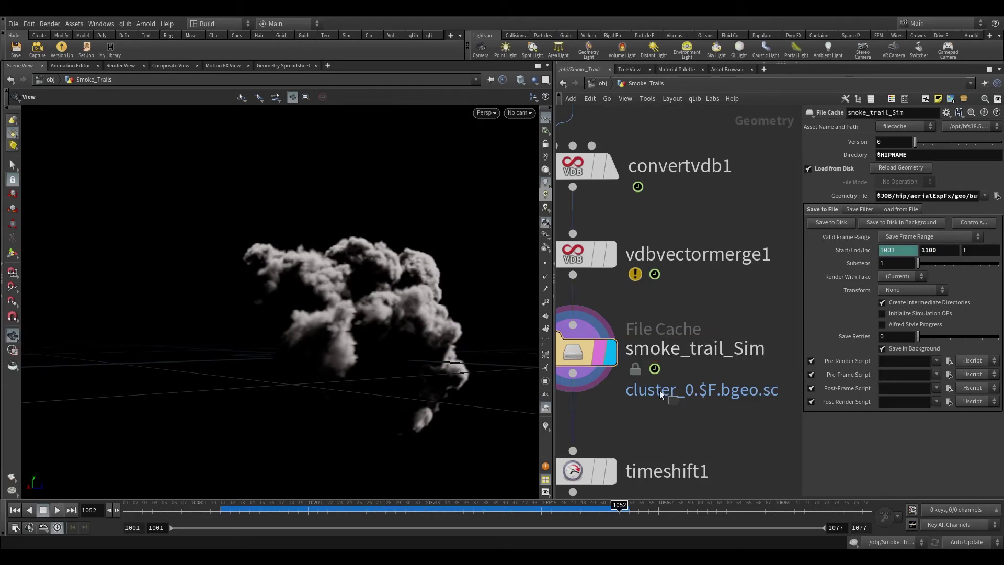
Point smoke_trail_Sim's geometry file to $HOME/cache/$HIPNAME.$OS.$F.bgeo.sc and save frames 1001 to 1100 to disk.
{"action": "middle_click_drag", "start_coordinate": [662, 397], "coordinate": [746, 361]}
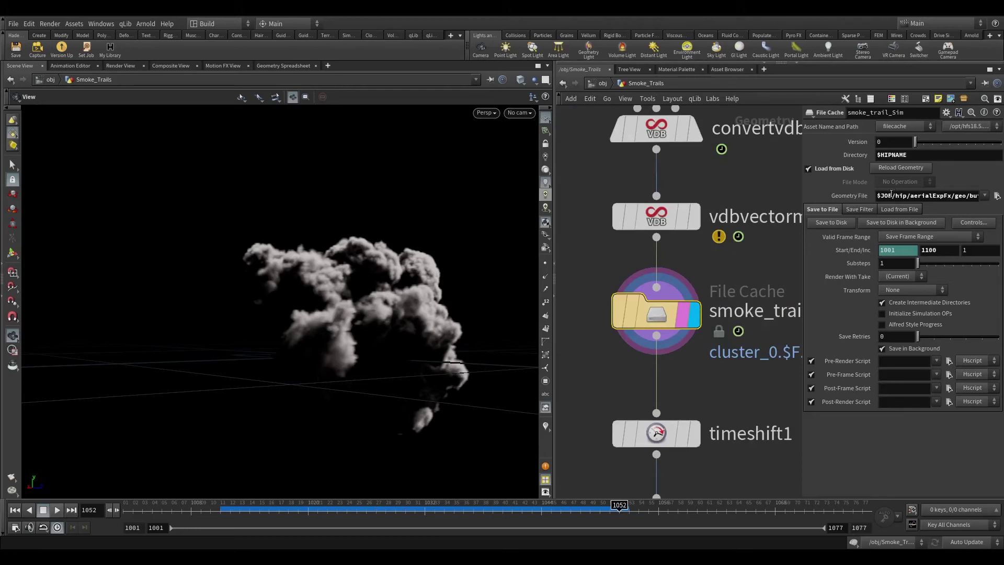
{"action": "left_click", "coordinate": [892, 195]}
{"action": "key", "text": "shift+End"}
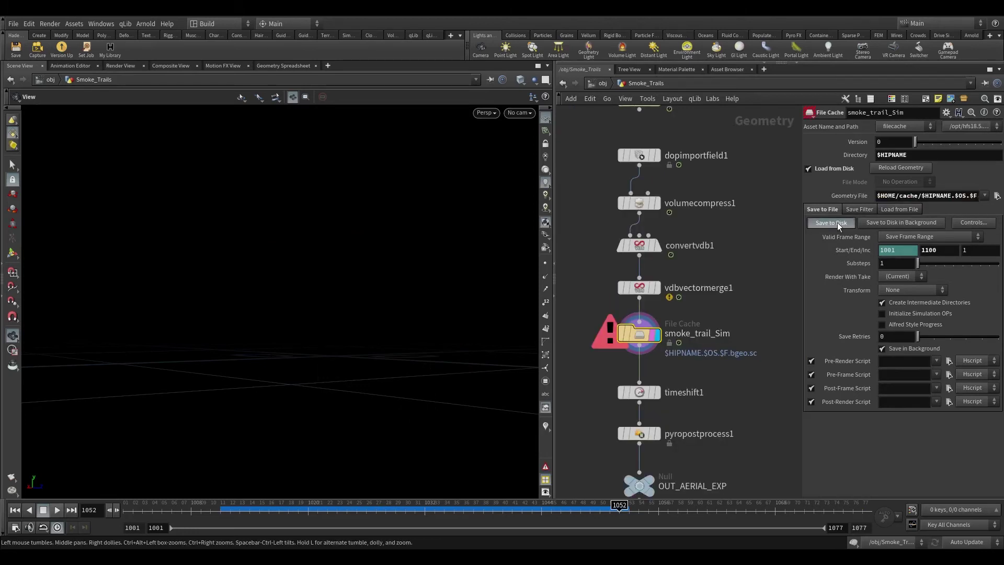
{"action": "left_click", "coordinate": [832, 223]}
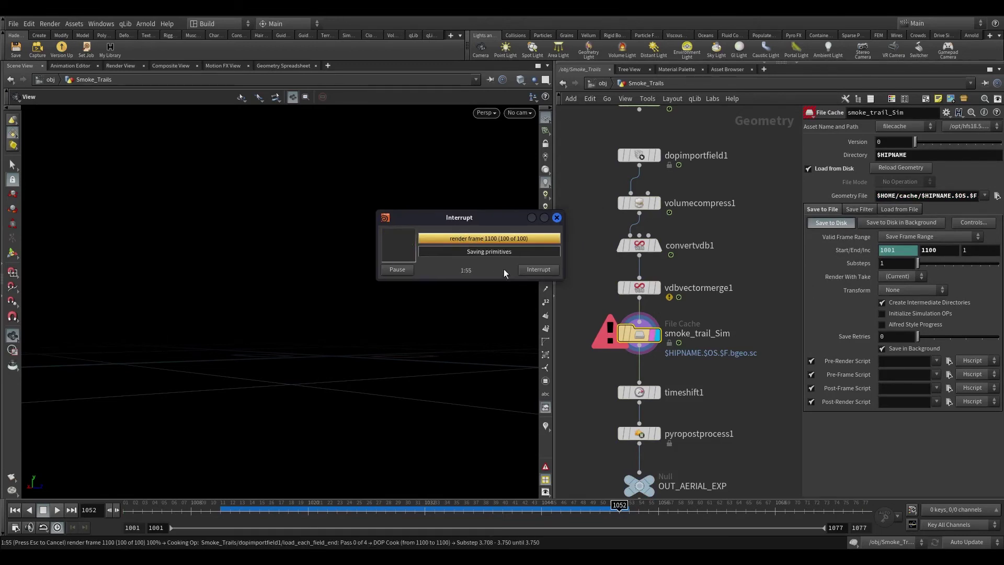
Scrub the cached smoke trails through frame 1077 and hide the viewport's reference grid.
{"action": "left_click_drag", "start_coordinate": [386, 337], "coordinate": [410, 340]}
{"action": "left_click_drag", "start_coordinate": [230, 505], "coordinate": [889, 444]}
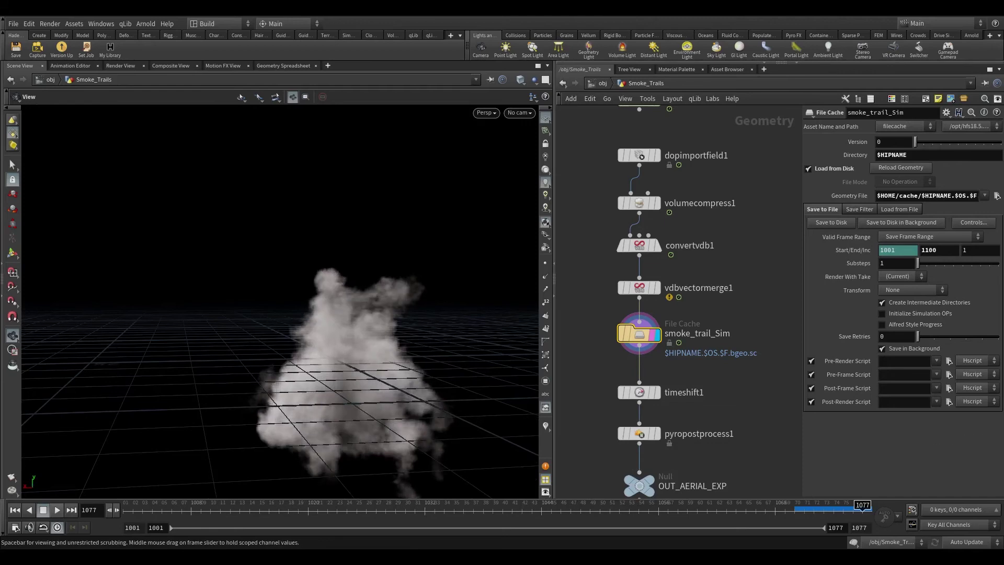
{"action": "left_click_drag", "start_coordinate": [387, 419], "coordinate": [484, 341]}
{"action": "left_click", "coordinate": [544, 119]}
{"action": "scroll", "coordinate": [366, 360], "scroll_direction": "down", "scroll_amount": 4}
{"action": "left_click_drag", "start_coordinate": [408, 366], "coordinate": [293, 361]}
Display timeshift1 and play the retimed smoke from frame 1001.
{"action": "middle_click_drag", "start_coordinate": [733, 398], "coordinate": [761, 258]}
{"action": "scroll", "coordinate": [685, 245], "scroll_direction": "up", "scroll_amount": 3}
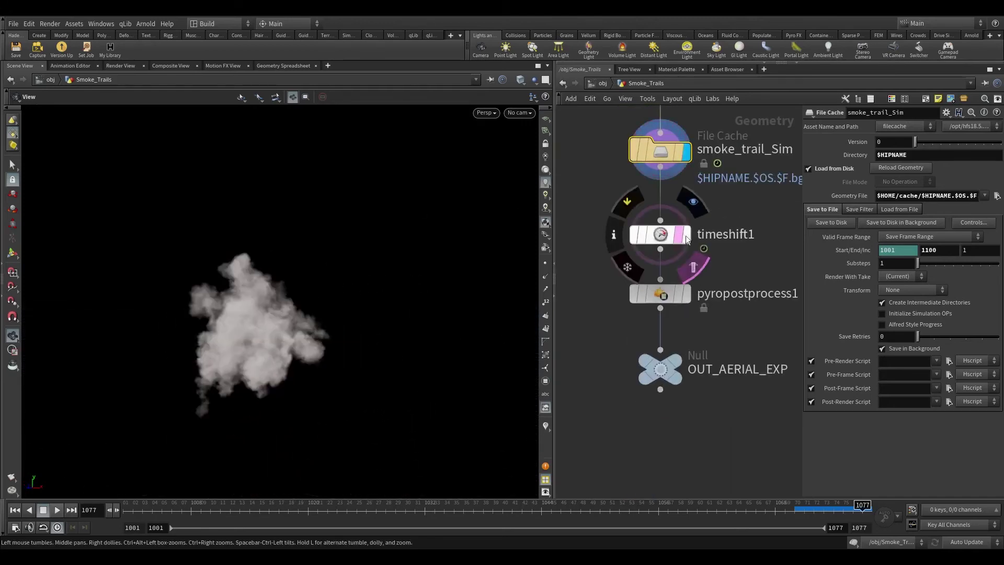
{"action": "left_click", "coordinate": [686, 235]}
{"action": "left_click", "coordinate": [661, 234]}
{"action": "left_click_drag", "start_coordinate": [144, 509], "coordinate": [327, 504]}
{"action": "left_click_drag", "start_coordinate": [385, 506], "coordinate": [66, 510]}
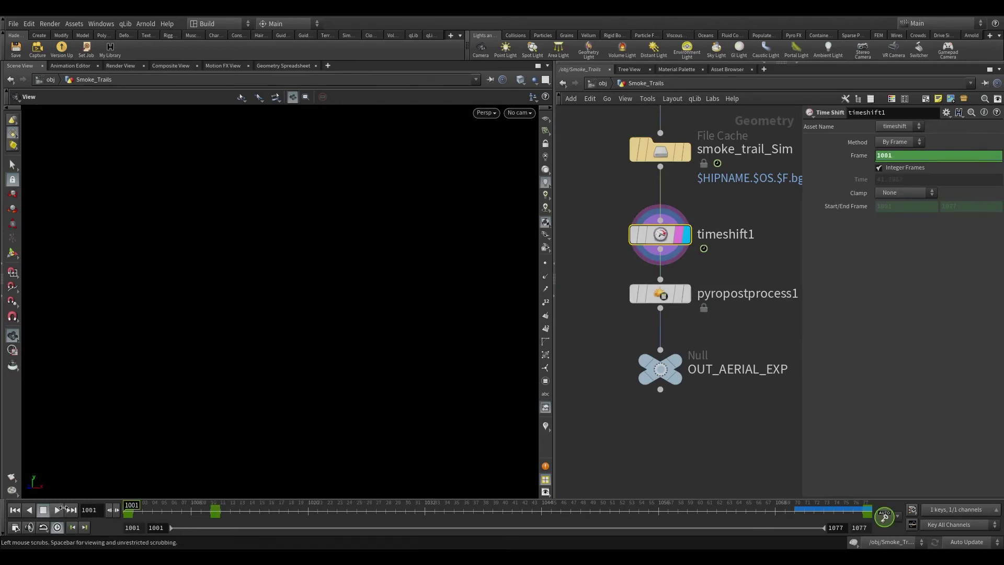
{"action": "left_click", "coordinate": [56, 510]}
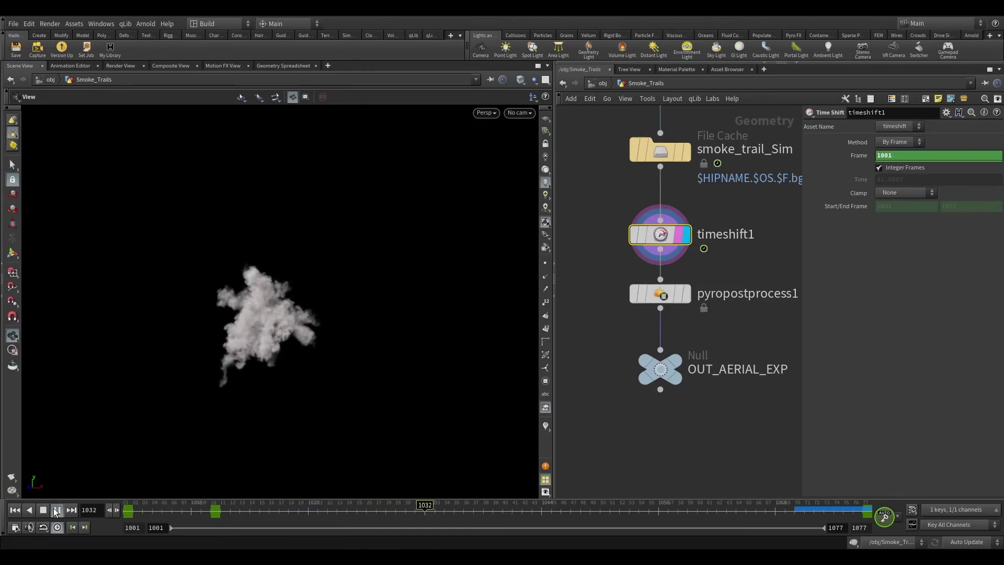
Display pyropostprocess1 with its Look settings open and scrub the post-processed smoke through frame 1074.
{"action": "left_click", "coordinate": [471, 512]}
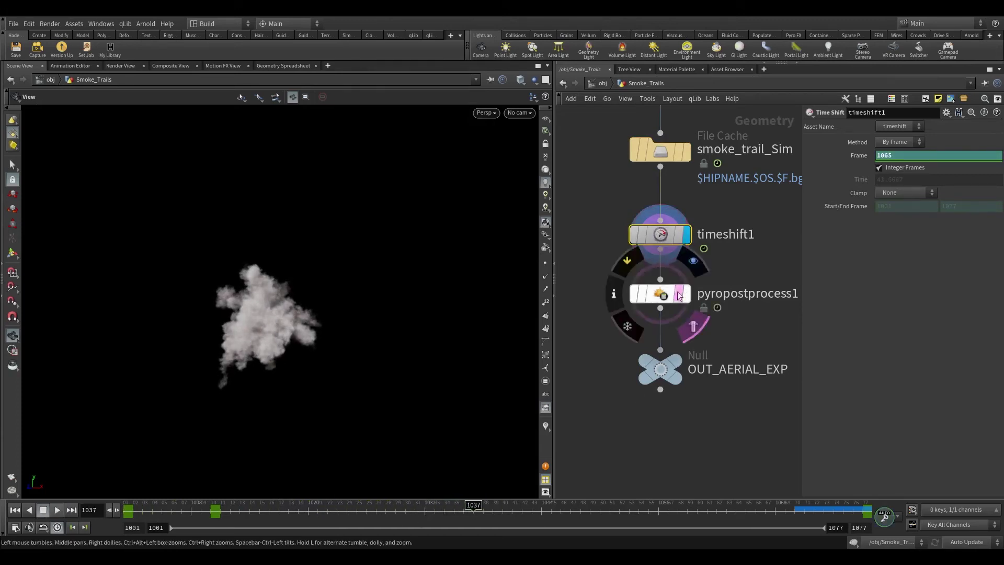
{"action": "left_click", "coordinate": [666, 296]}
{"action": "left_click", "coordinate": [813, 142]}
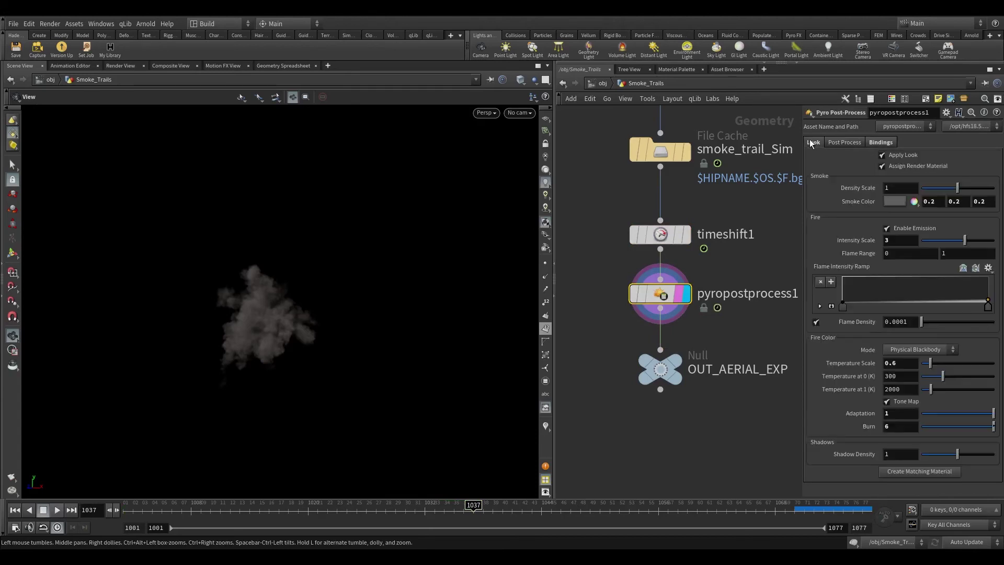
{"action": "middle_click", "coordinate": [643, 235]}
{"action": "left_click_drag", "start_coordinate": [289, 505], "coordinate": [532, 505]}
{"action": "left_click_drag", "start_coordinate": [617, 477], "coordinate": [784, 462]}
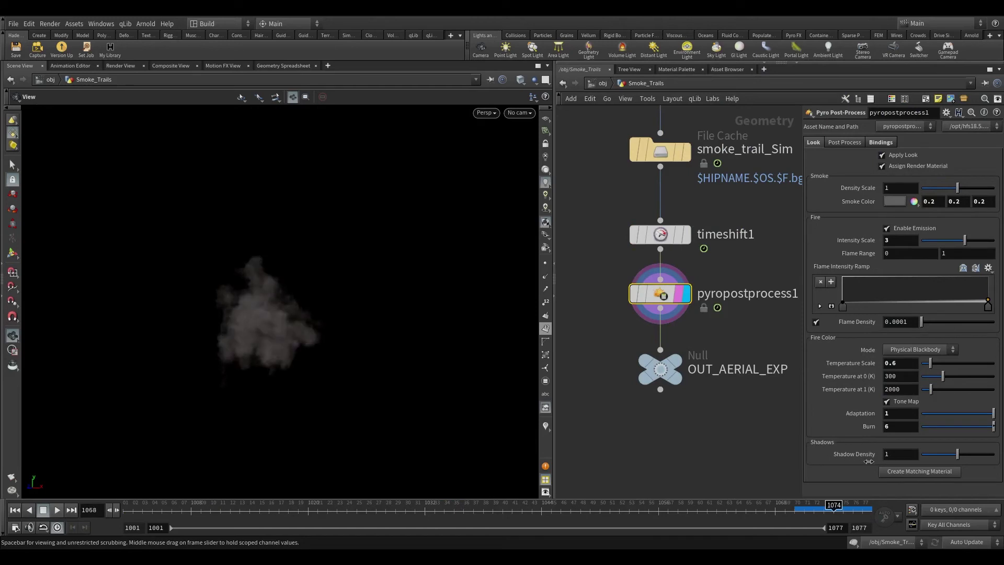
Set the Smoke Color of pyropostprocess1 to 1, 1, 1 while viewing frame 1028.
{"action": "left_click_drag", "start_coordinate": [222, 490], "coordinate": [390, 459]}
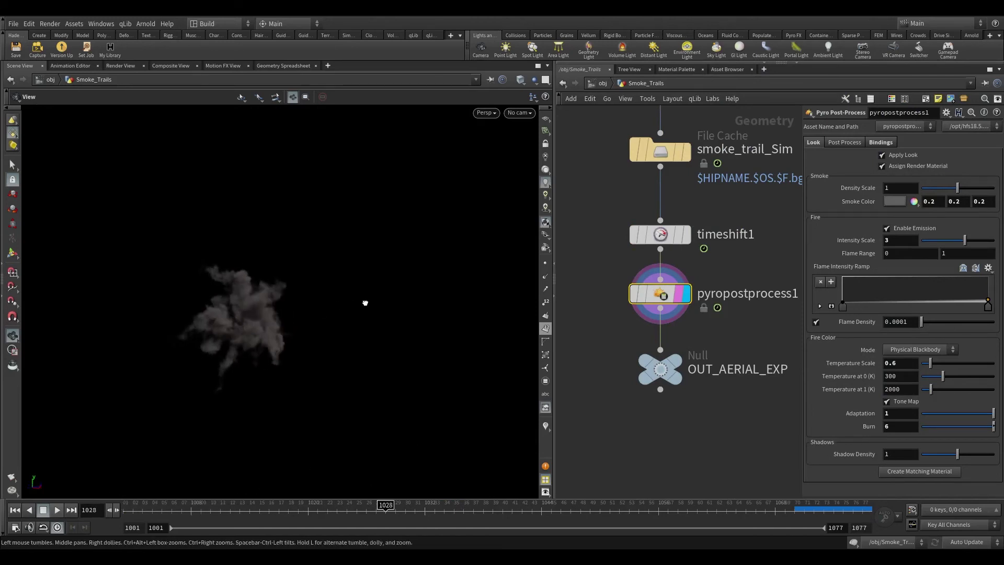
{"action": "left_click", "coordinate": [894, 201]}
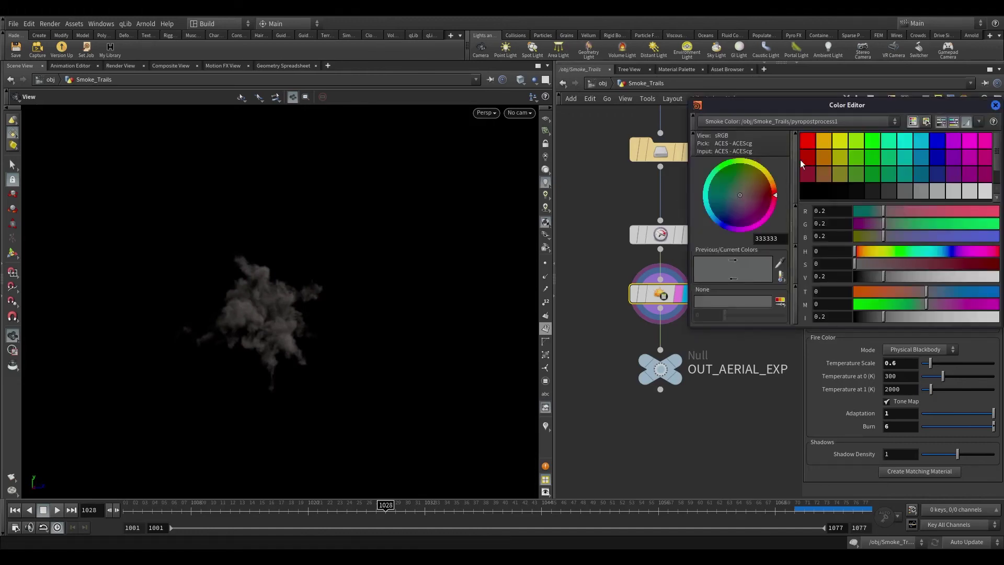
{"action": "left_click", "coordinate": [995, 105]}
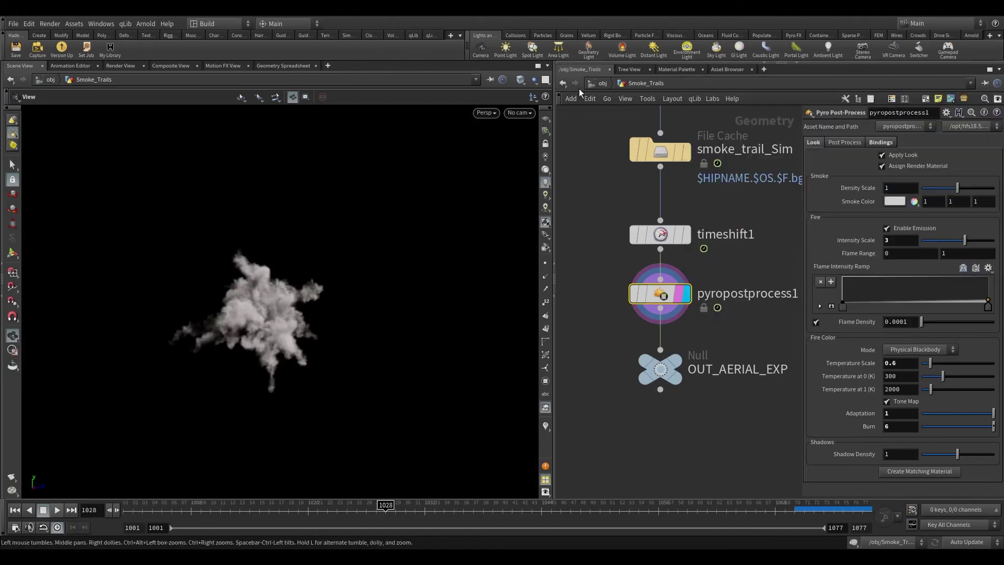
Display Smoke_Trails together with the aerial explosion at object level, compare them down to frame 1006, and re-enter the Smoke_Trails network.
{"action": "left_click", "coordinate": [601, 85]}
{"action": "left_click", "coordinate": [719, 323]}
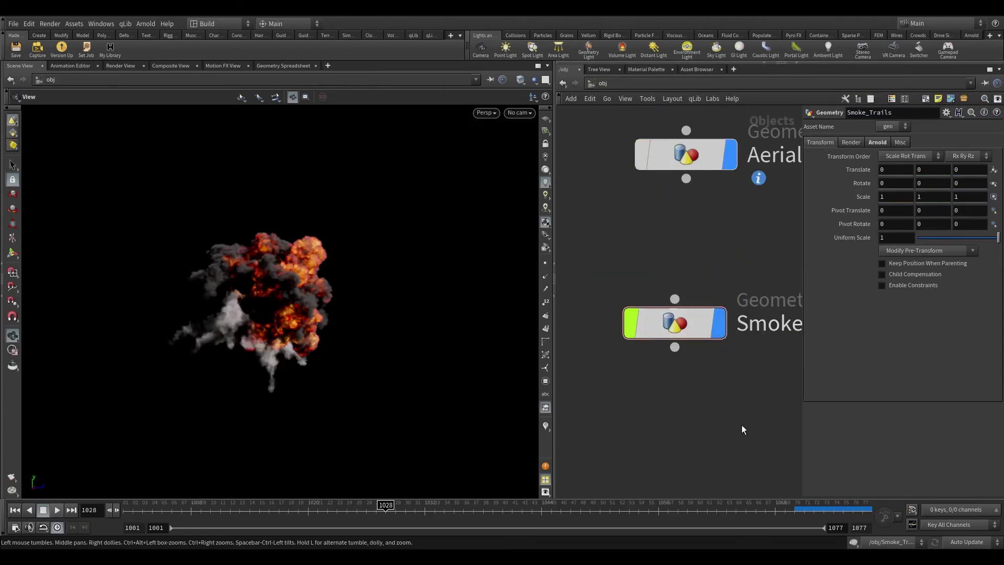
{"action": "left_click_drag", "start_coordinate": [308, 332], "coordinate": [591, 350]}
{"action": "mouse_move", "coordinate": [357, 513]}
{"action": "left_mouse_down"}
{"action": "mouse_move", "coordinate": [200, 515]}
{"action": "mouse_move", "coordinate": [172, 505]}
{"action": "left_mouse_up"}
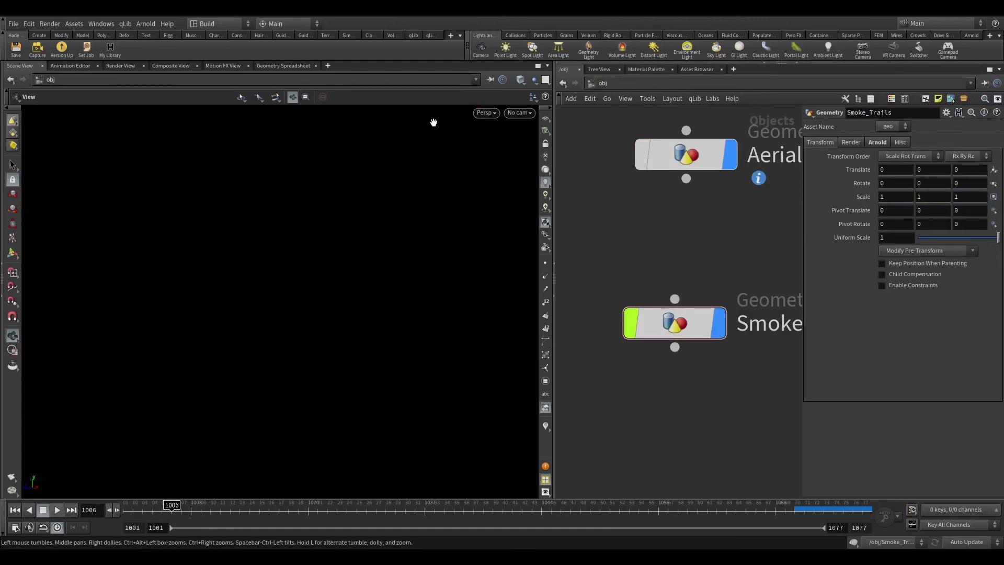
{"action": "left_click_drag", "start_coordinate": [291, 405], "coordinate": [265, 301]}
{"action": "double_click", "coordinate": [674, 323]}
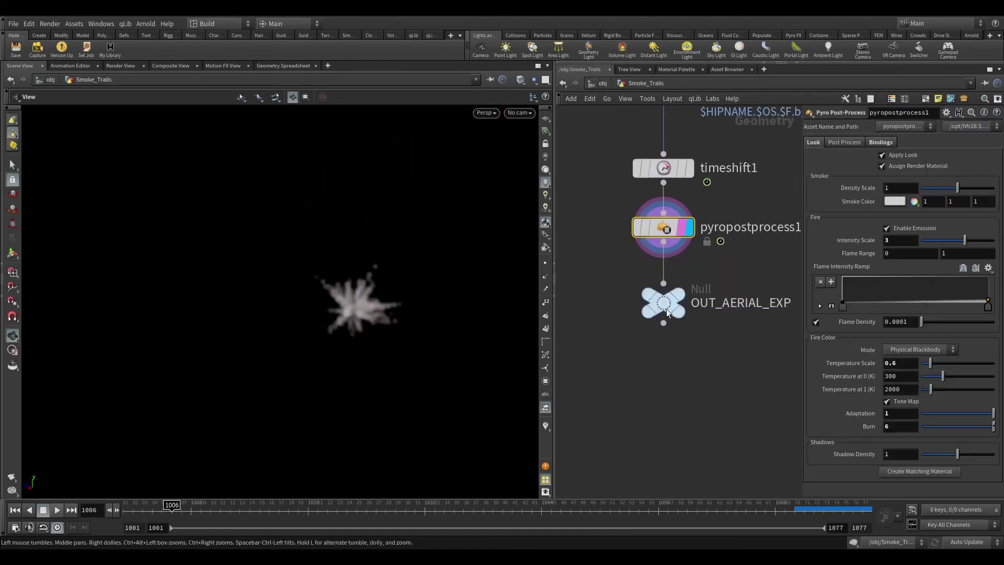
{"action": "key", "text": "Tab"}
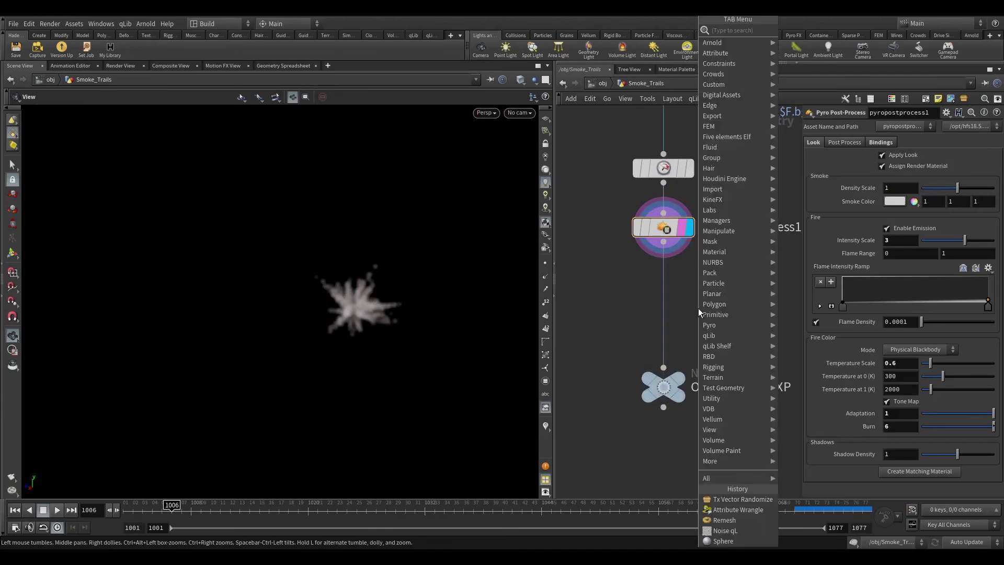
{"action": "type", "text": "trace"}
{"action": "key", "text": "Return"}
{"action": "left_click", "coordinate": [698, 309]}
{"action": "left_click_drag", "start_coordinate": [698, 309], "coordinate": [661, 305]}
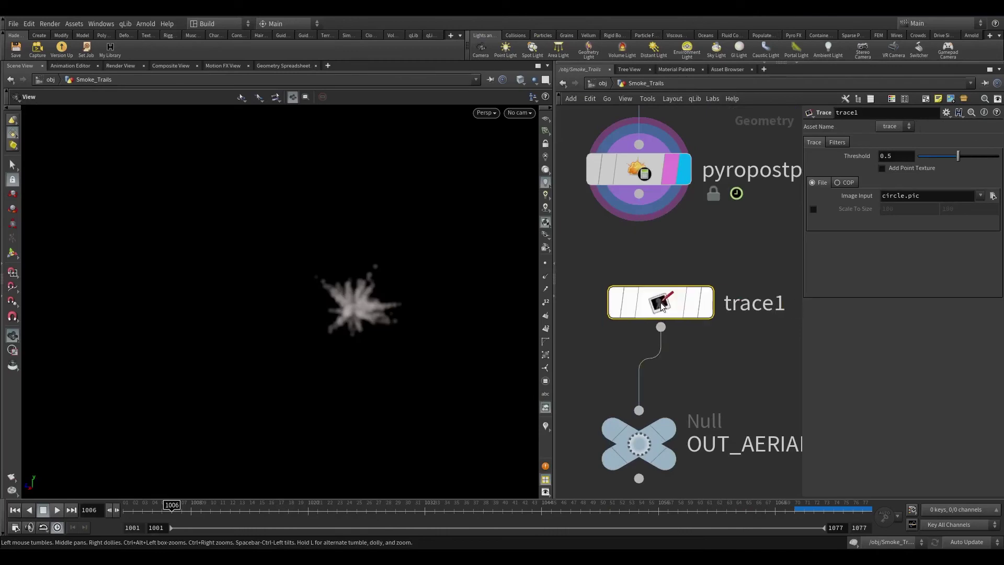
{"action": "key", "text": "Delete"}
{"action": "key", "text": "Tab"}
{"action": "type", "text": "trans"}
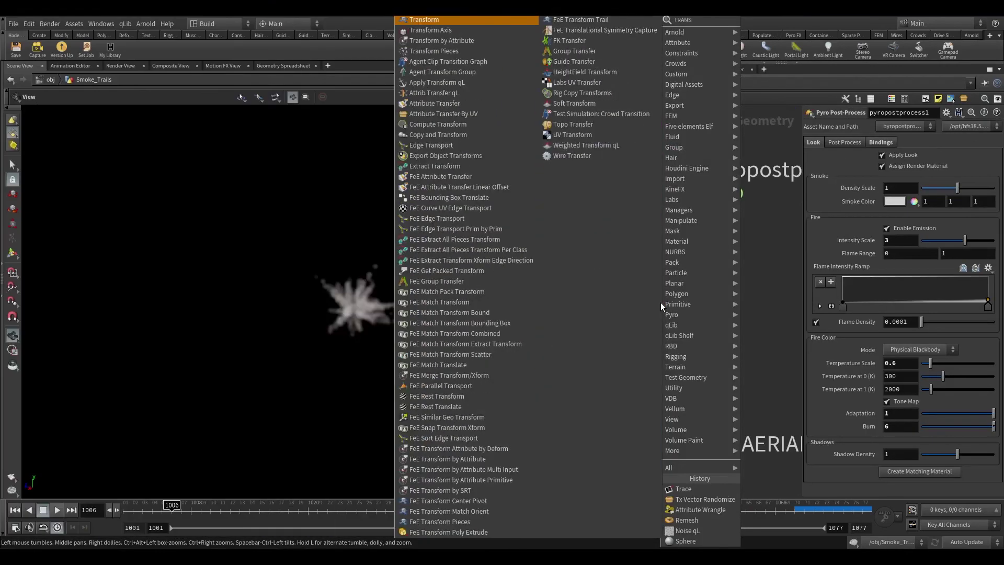
{"action": "key", "text": "Up"}
{"action": "key", "text": "Up"}
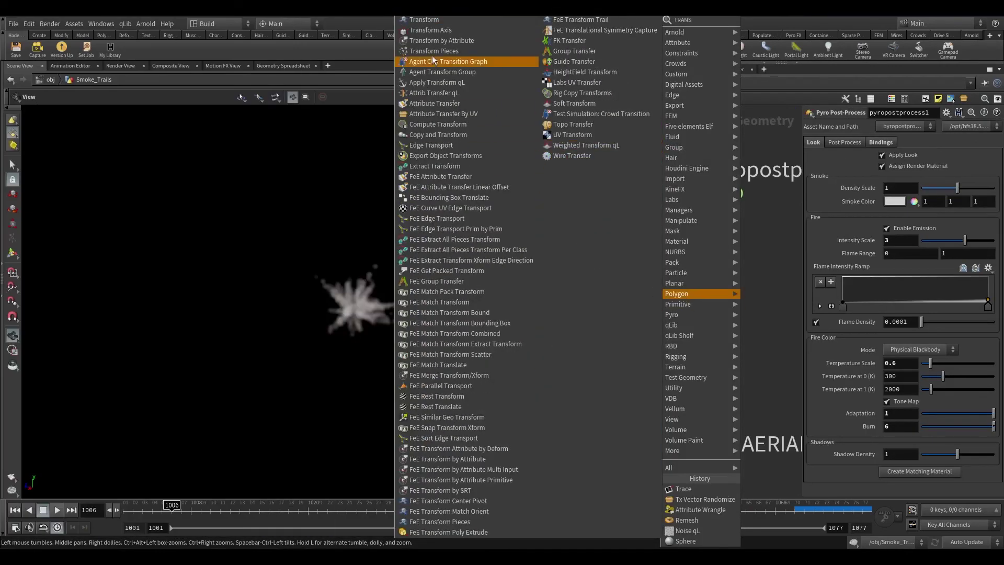
{"action": "key", "text": "Escape"}
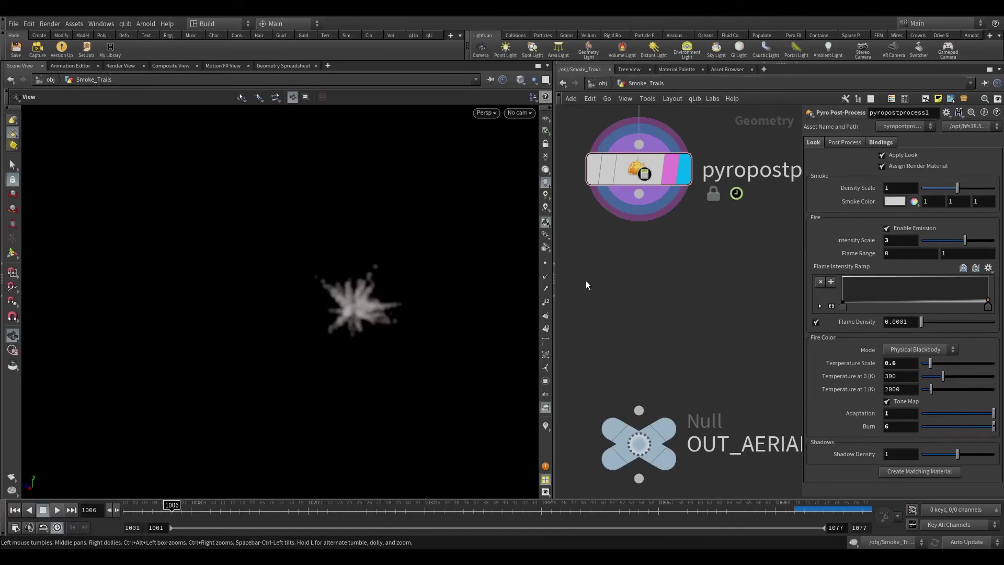
Insert a Transform node between pyropostprocess1 and OUT_AERIAL_EXP, align the network and display the new node.
{"action": "scroll", "coordinate": [601, 306], "scroll_direction": "down", "scroll_amount": 10}
{"action": "mouse_move", "coordinate": [647, 343]}
{"action": "scroll", "coordinate": [647, 343], "scroll_direction": "up", "scroll_amount": 8}
{"action": "key", "text": "Tab"}
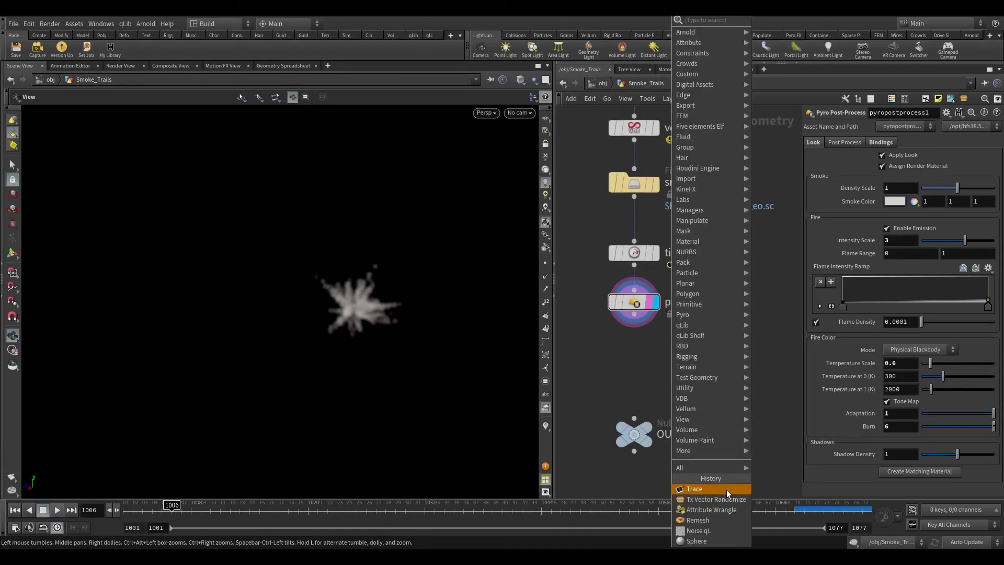
{"action": "type", "text": "TRANS"}
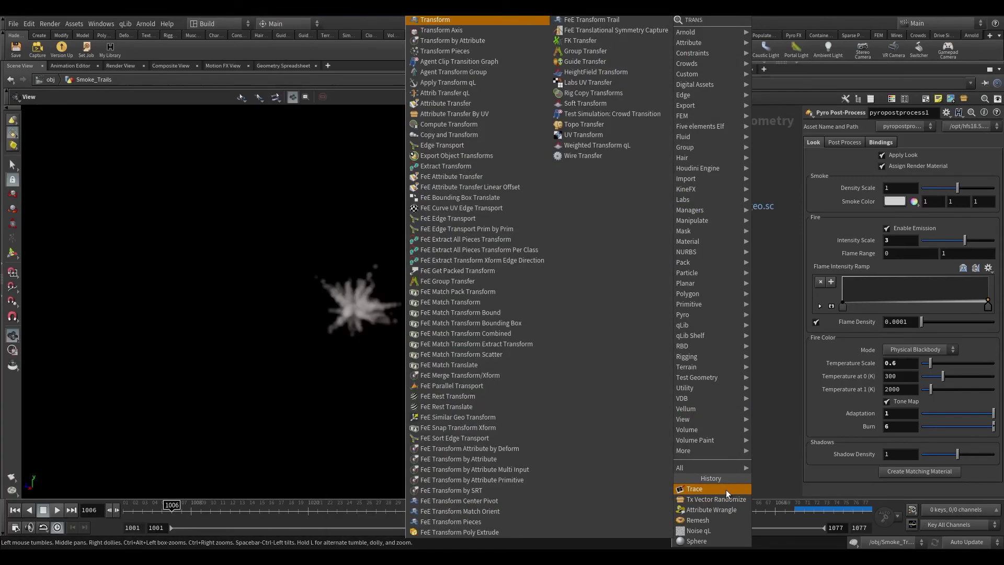
{"action": "key", "text": "Return"}
{"action": "left_click", "coordinate": [633, 364]}
{"action": "left_click", "coordinate": [633, 364]}
{"action": "left_click_drag", "start_coordinate": [642, 364], "coordinate": [697, 369]}
{"action": "key", "text": "l"}
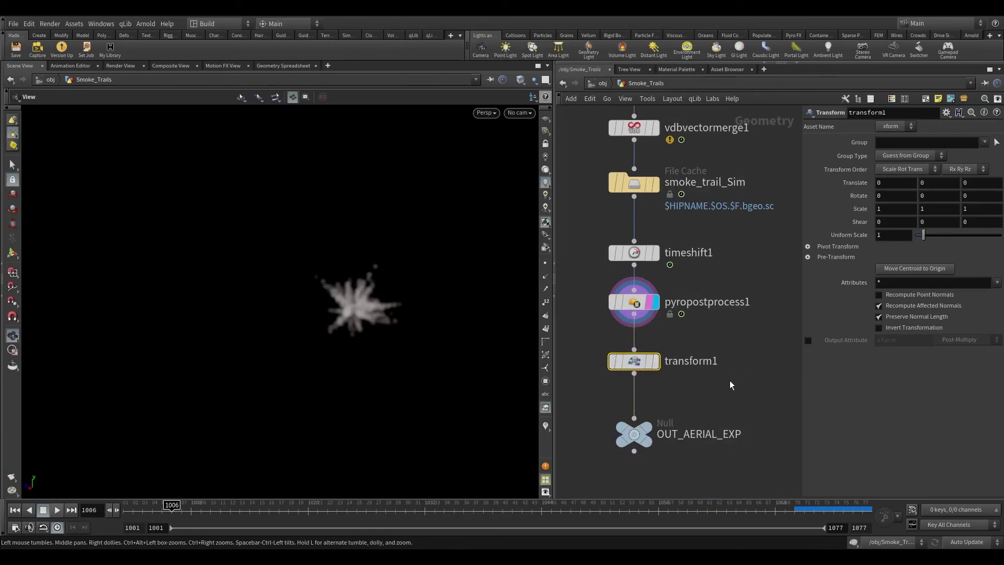
{"action": "left_click", "coordinate": [654, 360]}
Show the explosion alongside the smoke trails and reposition the trails with transform1 to a translation of about -1.68, 1.92, -2.11.
{"action": "right_click_drag", "start_coordinate": [338, 327], "coordinate": [423, 239]}
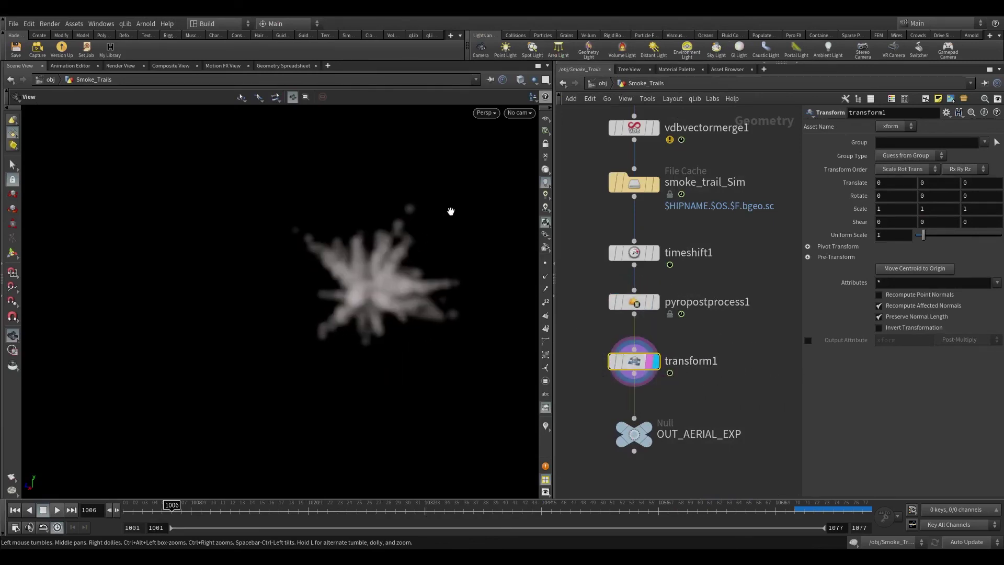
{"action": "middle_click_drag", "start_coordinate": [397, 219], "coordinate": [274, 324]}
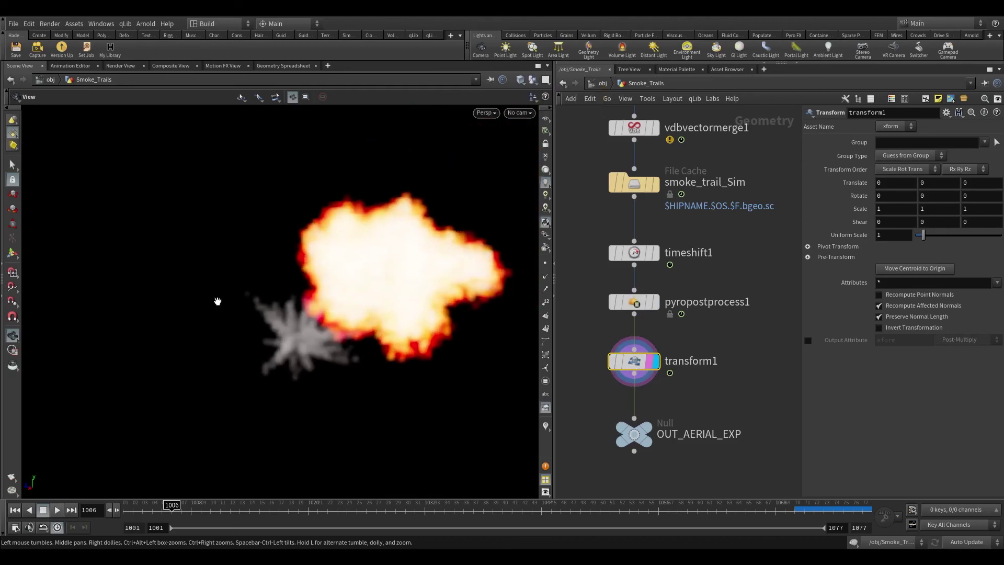
{"action": "left_click", "coordinate": [15, 256]}
{"action": "right_click_drag", "start_coordinate": [314, 293], "coordinate": [273, 327], "text": "alt"}
{"action": "middle_click_drag", "start_coordinate": [320, 319], "coordinate": [291, 347], "text": "alt"}
{"action": "left_click_drag", "start_coordinate": [291, 347], "coordinate": [289, 306], "text": "alt"}
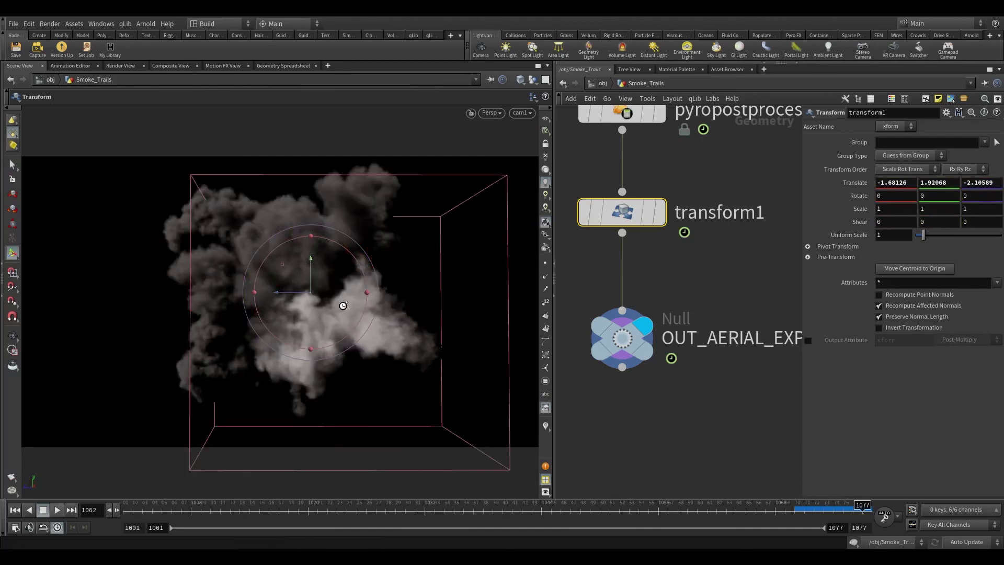
Raise the smoke trails at frame 1006 by moving transform1's Y translation to 2.10757.
{"action": "left_click_drag", "start_coordinate": [343, 305], "coordinate": [387, 371], "text": "alt"}
{"action": "left_click_drag", "start_coordinate": [223, 505], "coordinate": [171, 505]}
{"action": "left_click_drag", "start_coordinate": [329, 269], "coordinate": [243, 445]}
Scrub the combined explosion and smoke trails through frame 1075 and undo the latest changes to transform1's translation.
{"action": "left_click_drag", "start_coordinate": [172, 505], "coordinate": [412, 489]}
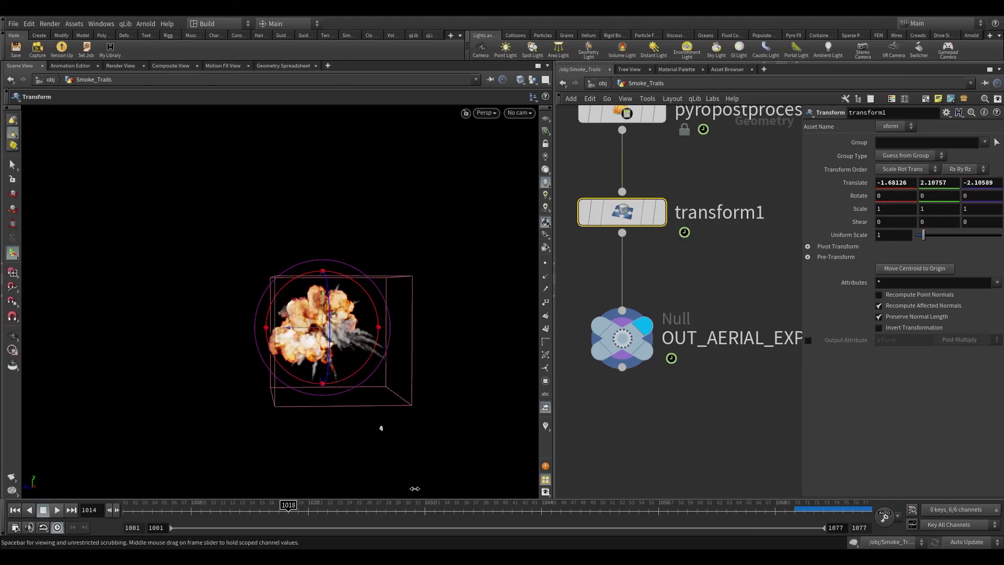
{"action": "left_click_drag", "start_coordinate": [477, 487], "coordinate": [676, 478]}
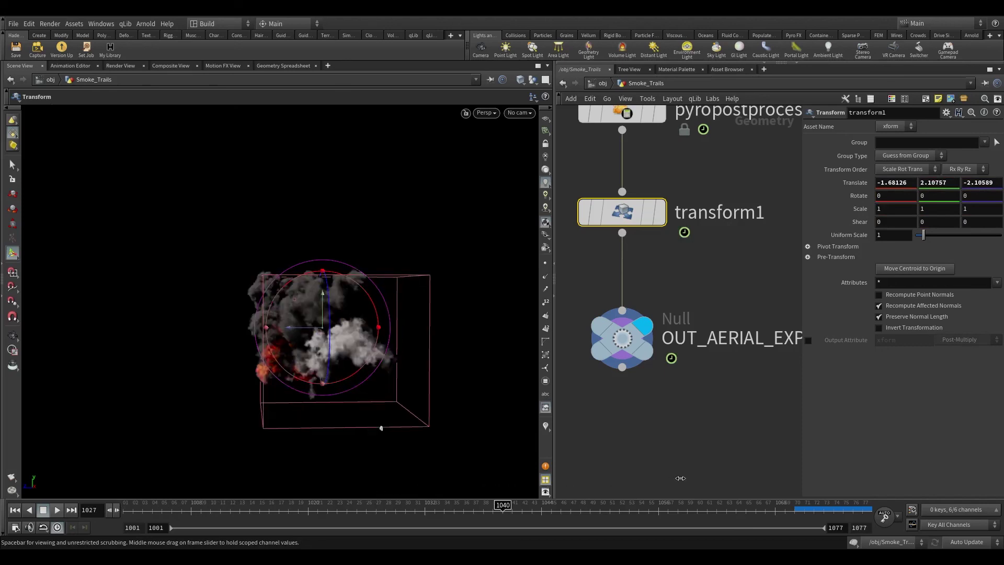
{"action": "left_click_drag", "start_coordinate": [828, 471], "coordinate": [842, 469]}
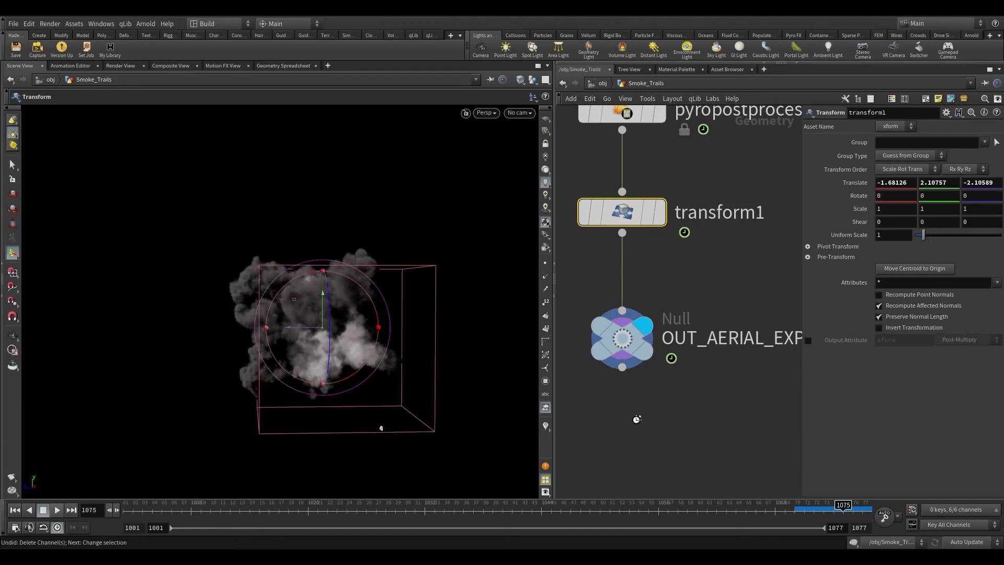
{"action": "key", "text": "ctrl+z"}
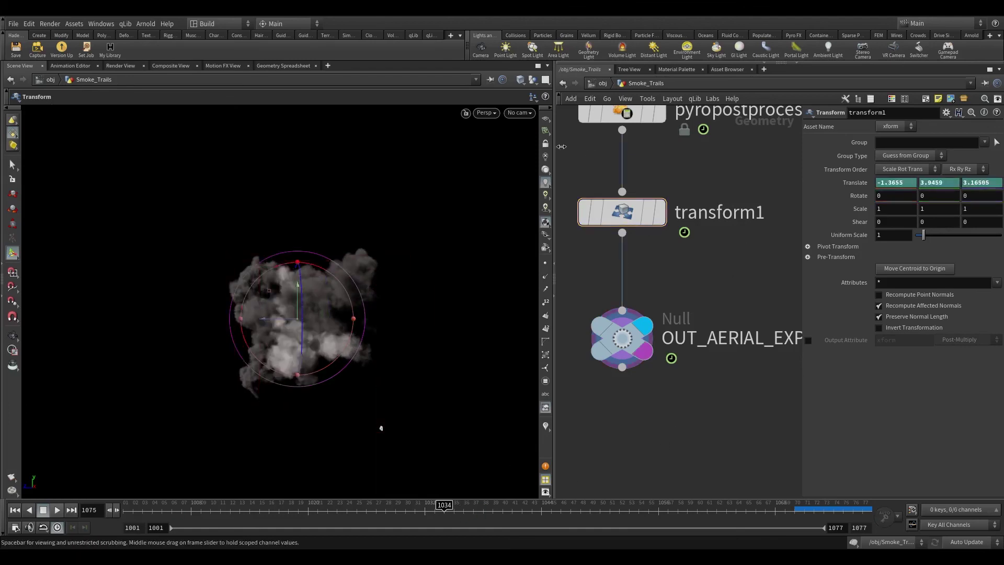